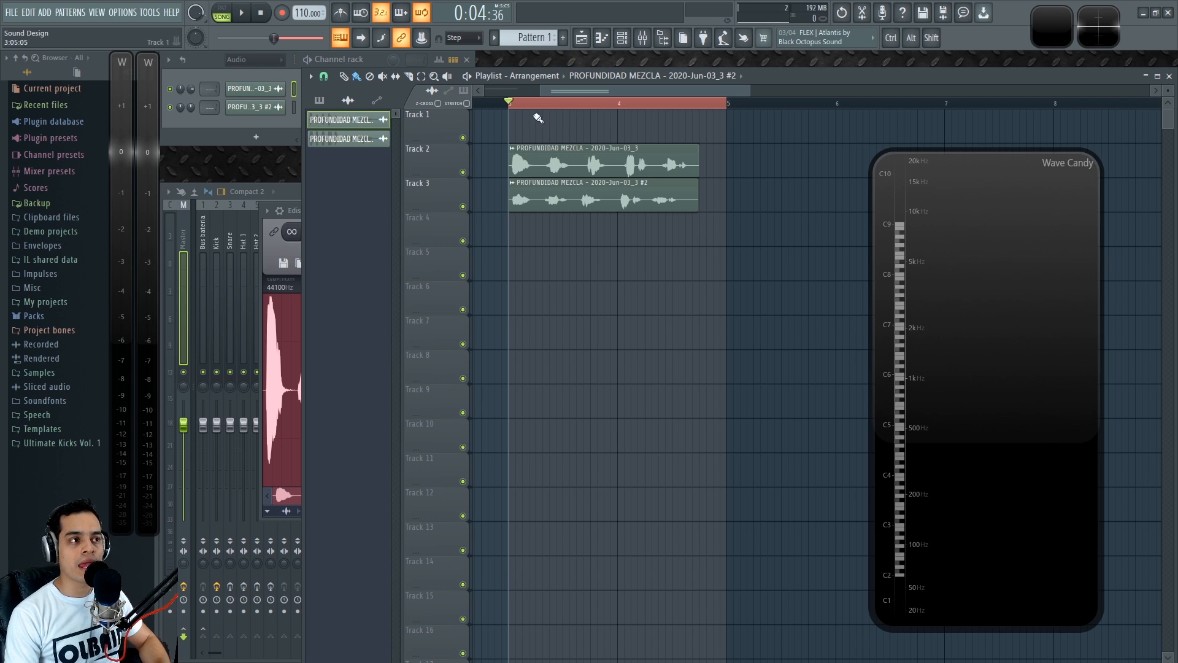
Solo Track 2 and play back its voice clip over the looped selection.
ctrl+click(463, 172)
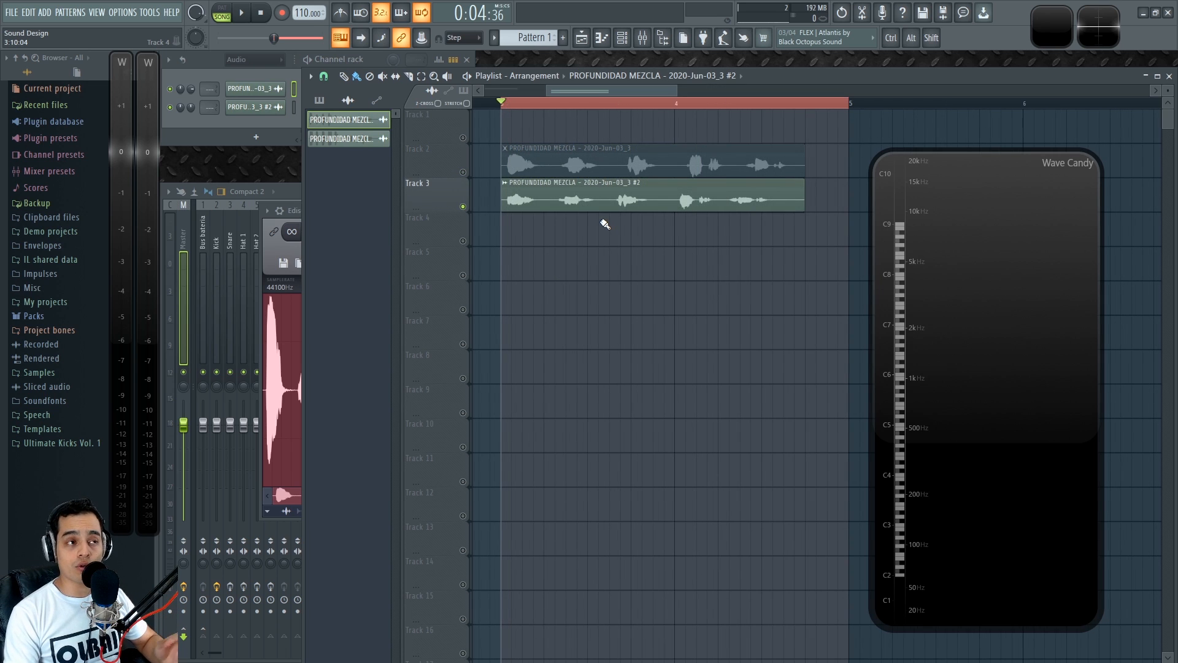
right_click(464, 173)
key(space)
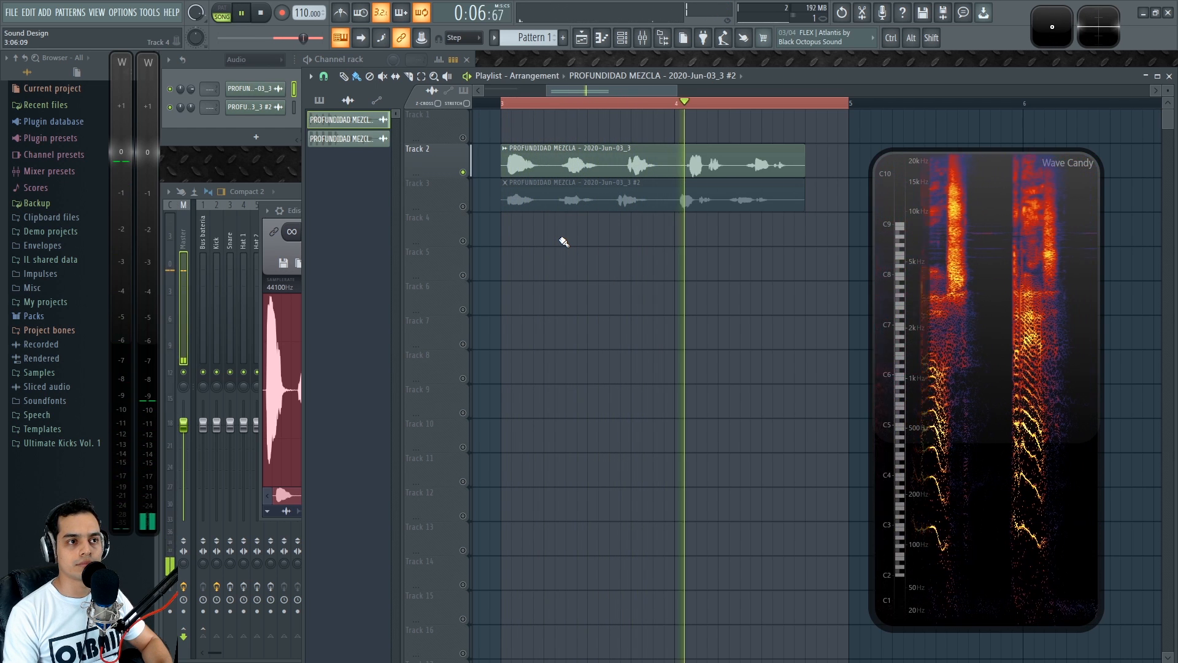
key(space)
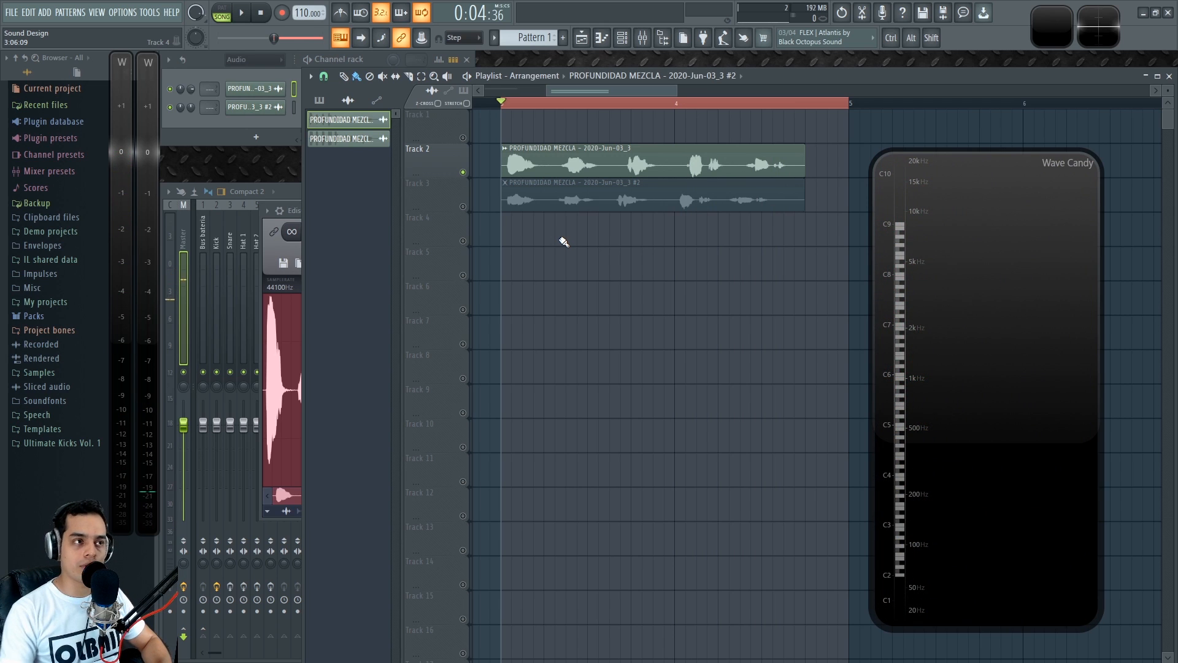
Solo Track 3 and play back its voice clip to hear it against Track 2.
right_click(463, 206)
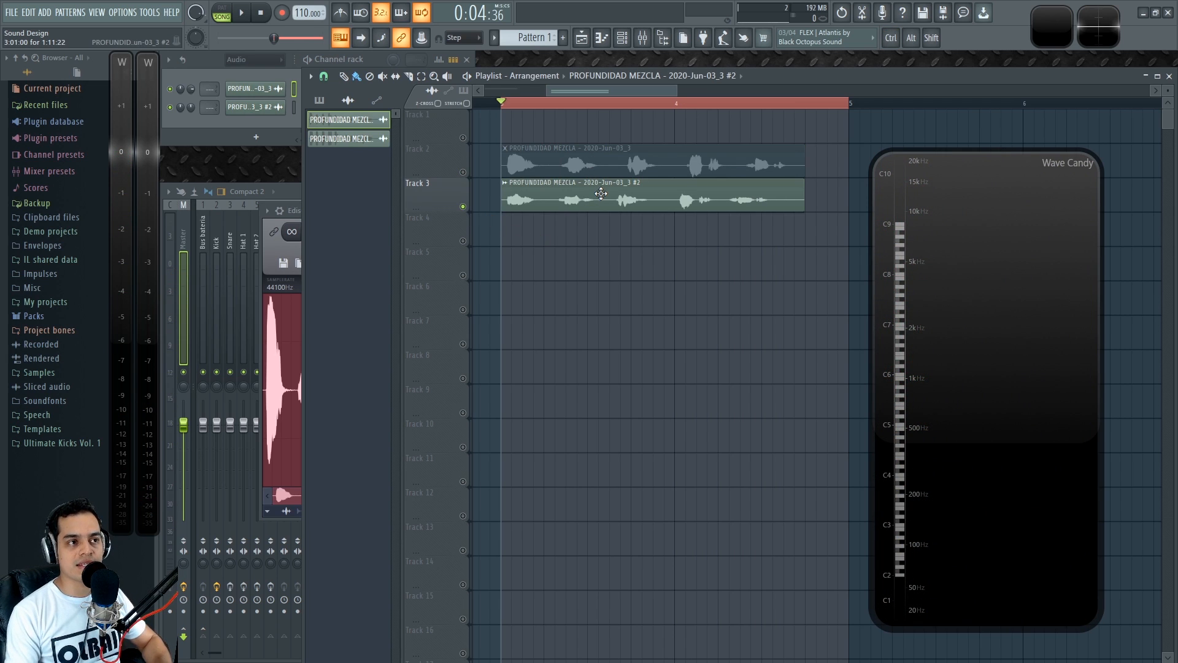
key(space)
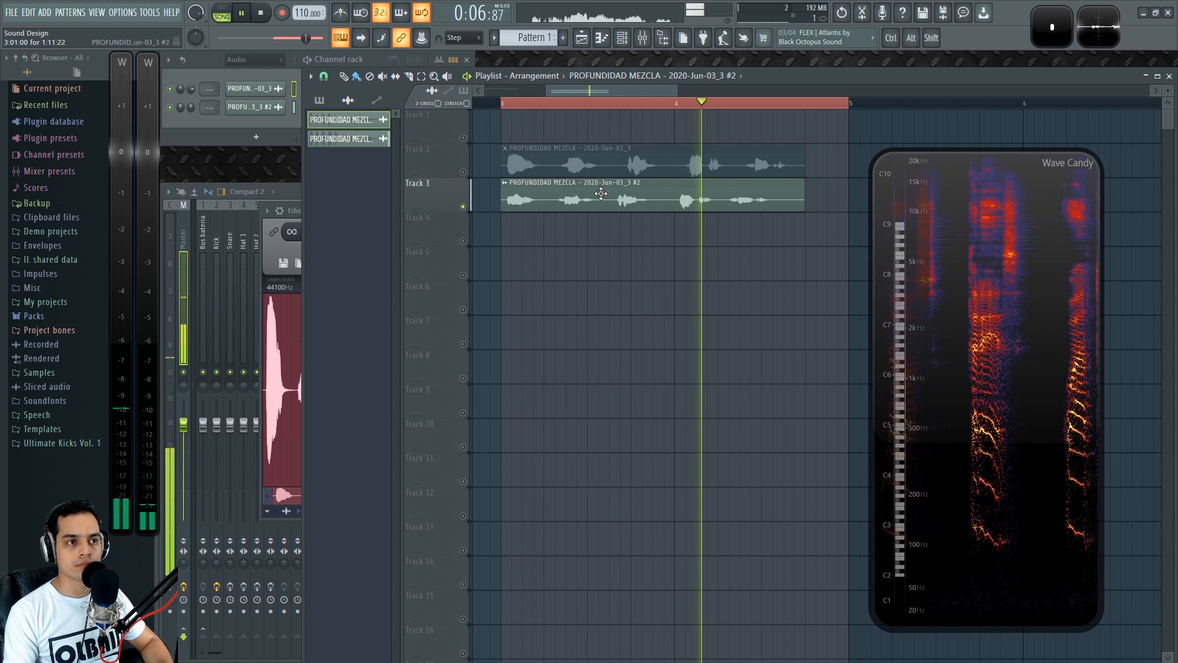
key(space)
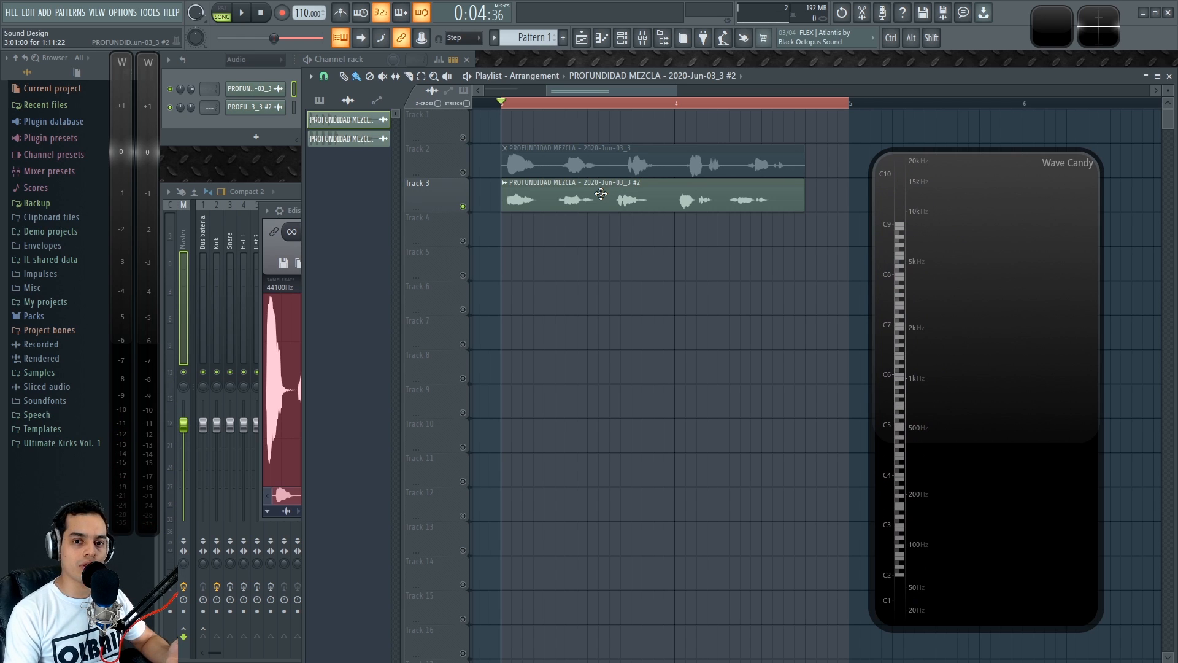
Alternate the solo between Tracks 2 and 3 while auditioning both voice clips.
right_click(463, 172)
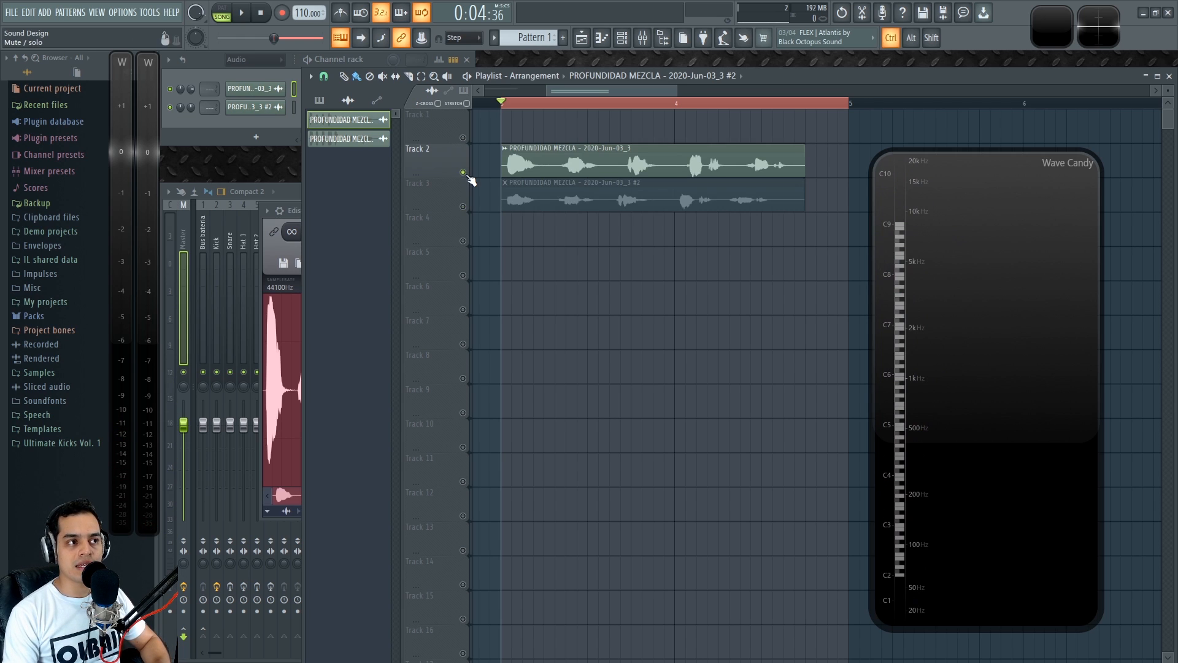
right_click(464, 206)
key(space)
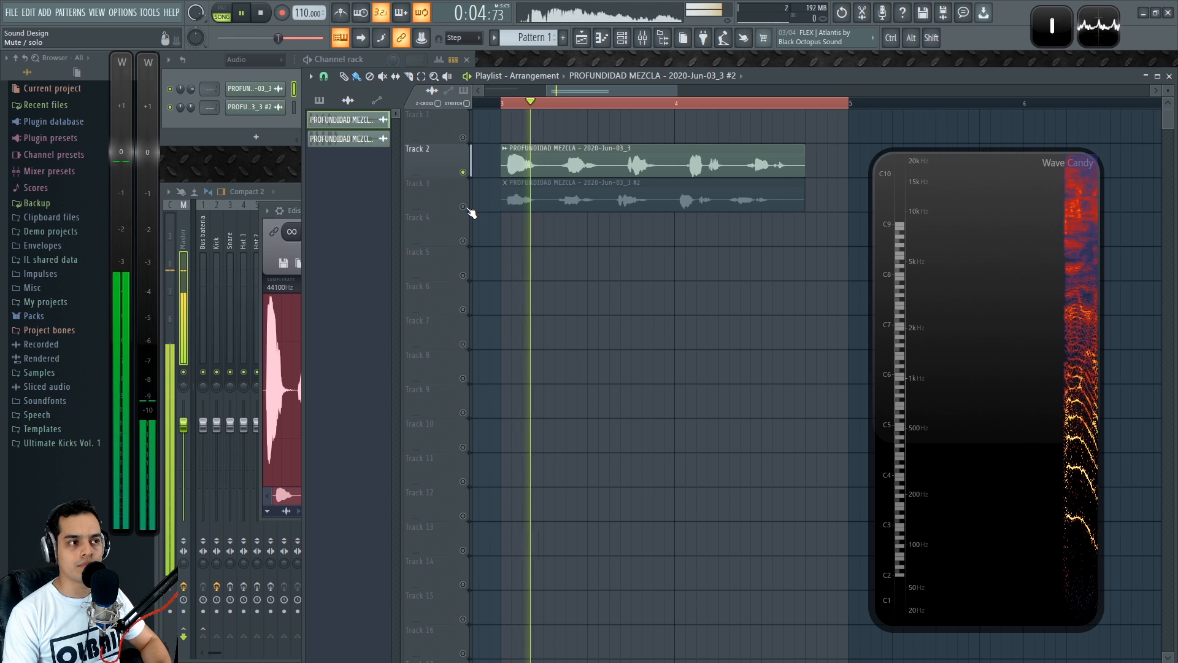
key(space)
key(space)
Shorten the playlist's loop selection to the first beat of bar 3, around the clips' first waveform burst, and deselect the clips.
drag(545, 107, 504, 114)
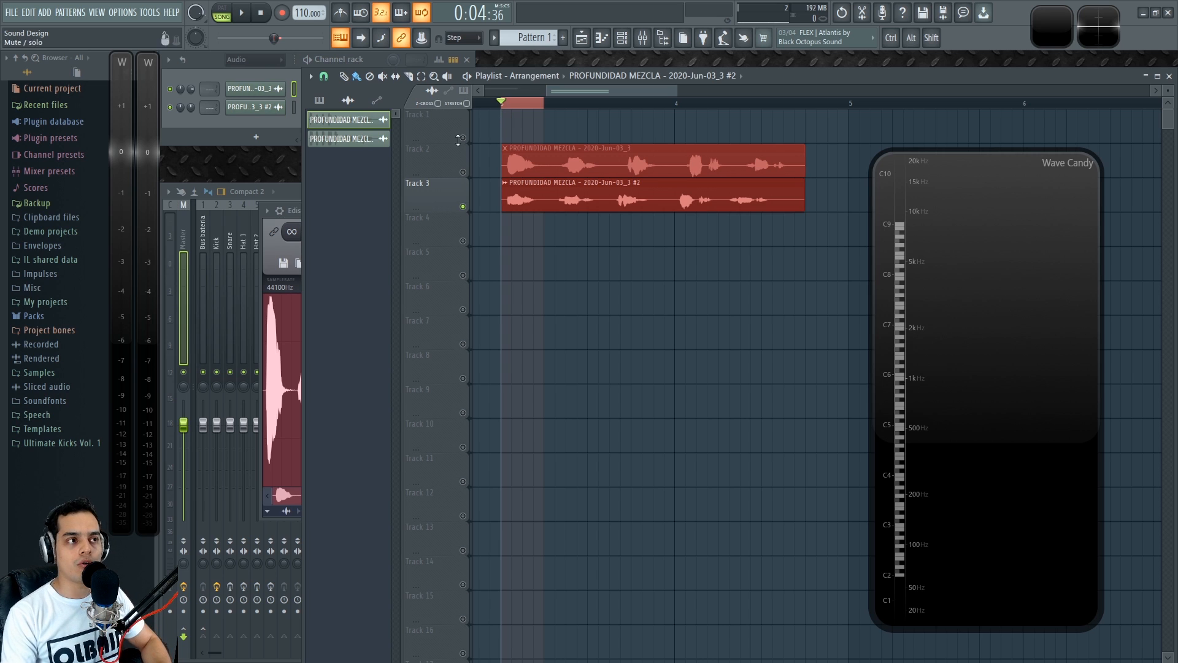
ctrl+click(488, 133)
scroll(491, 129, up, 4)
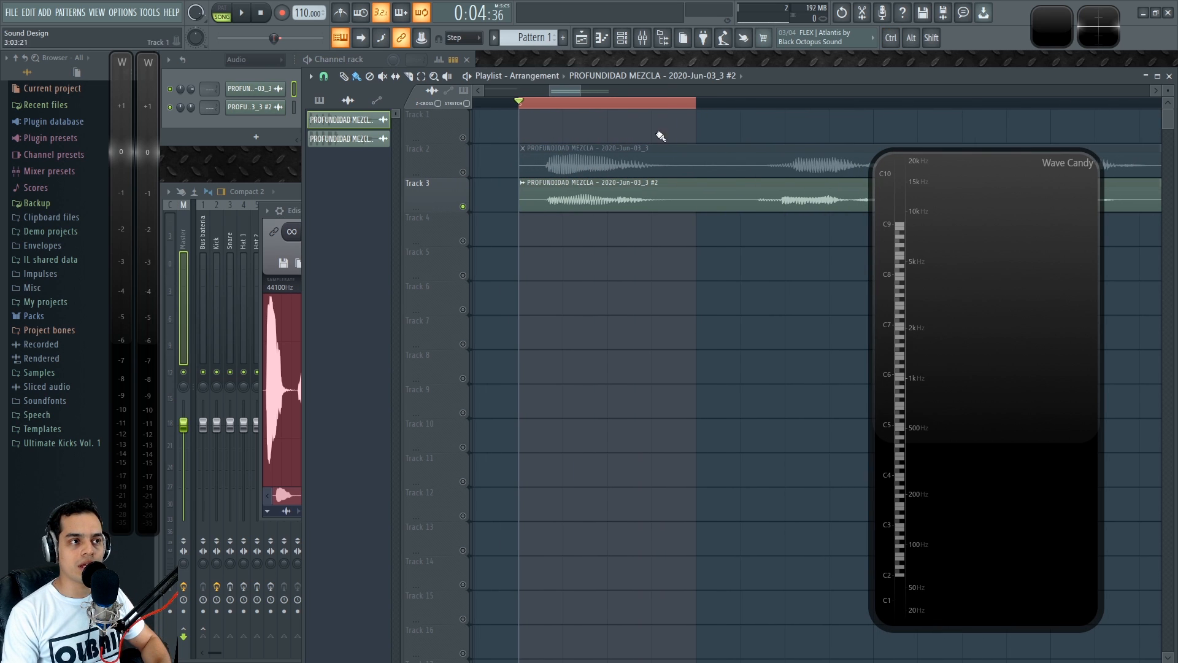
Loop the short selection, switching the solo between Tracks 2 and 3 to compare their sound and spectrograms.
right_click(462, 173)
key(space)
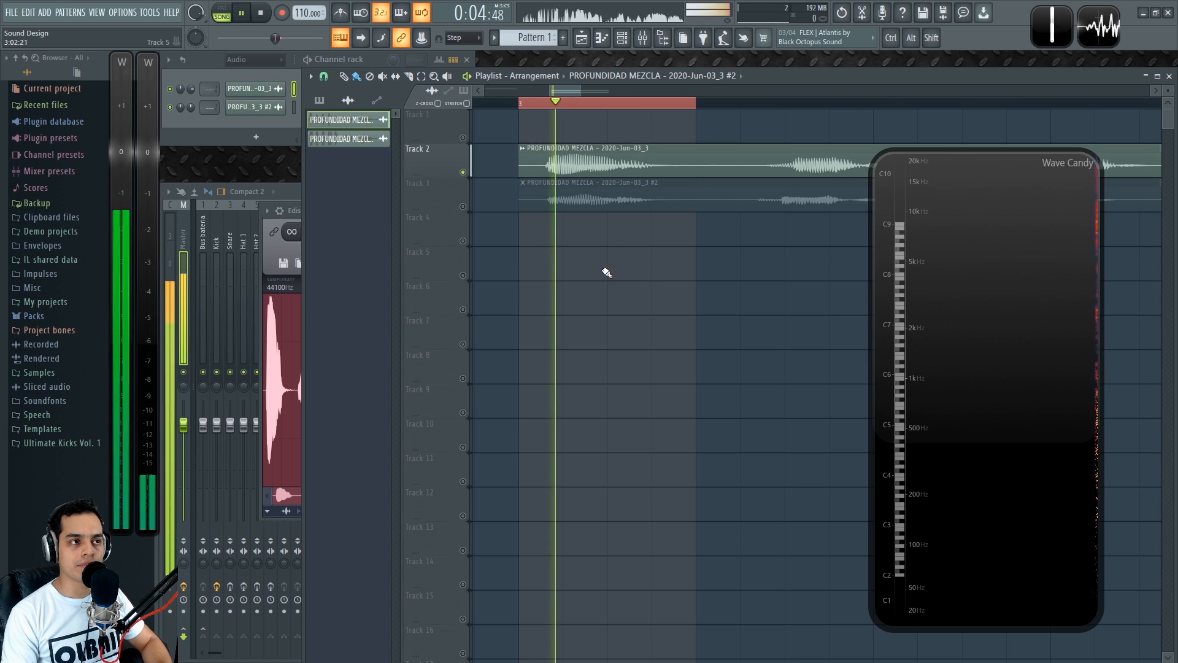
right_click(464, 207)
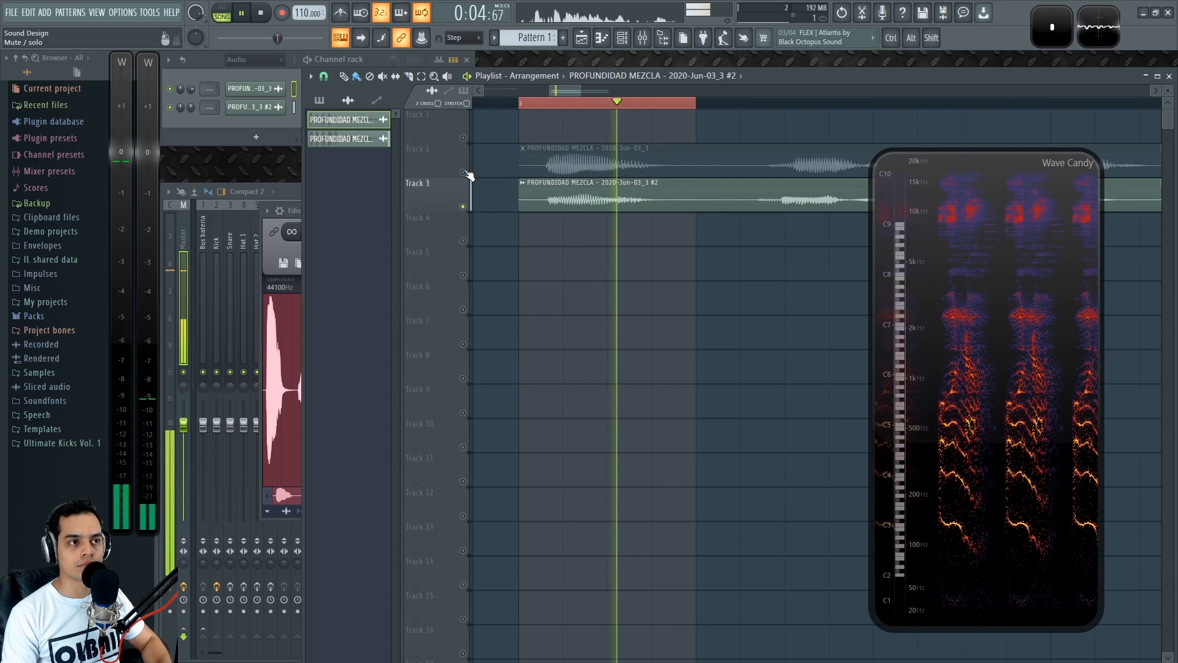
right_click(463, 172)
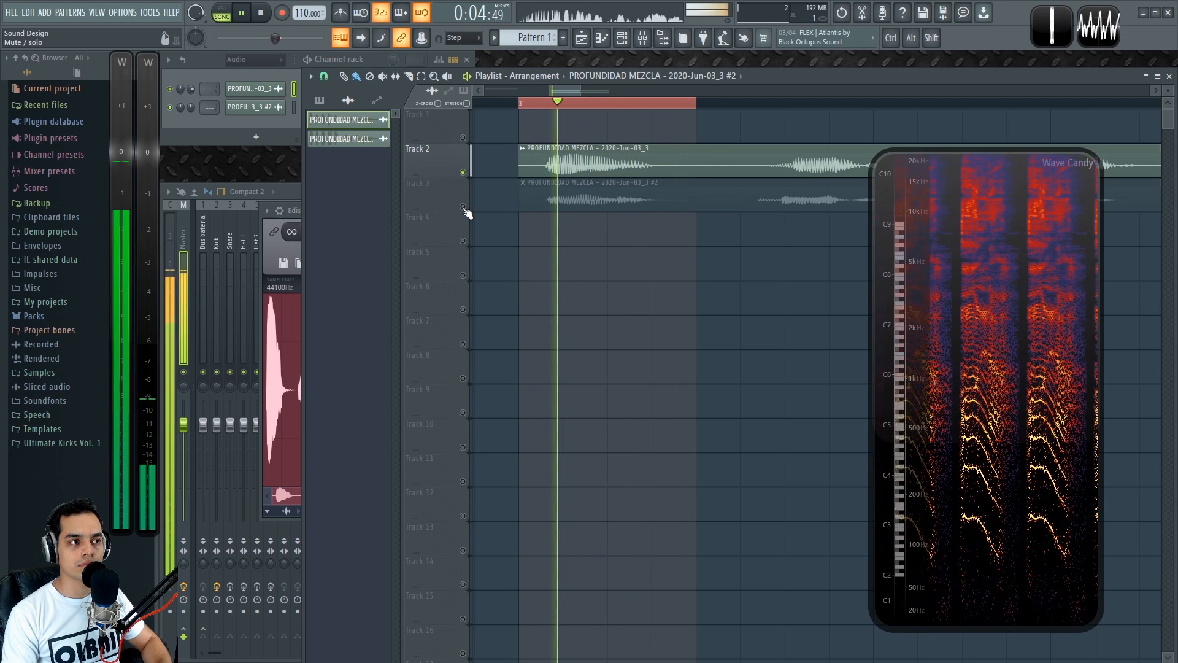
right_click(464, 207)
key(space)
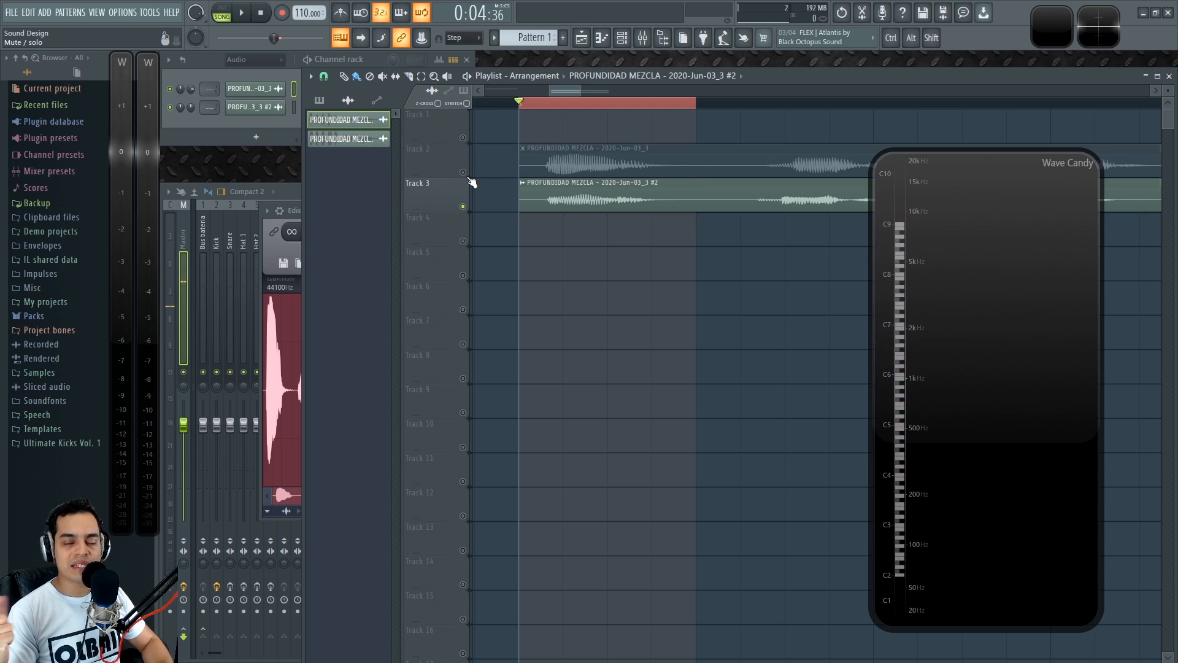
Set the channel volume of the Track 3 audio clip to 85% in its sample settings.
double_click(547, 191)
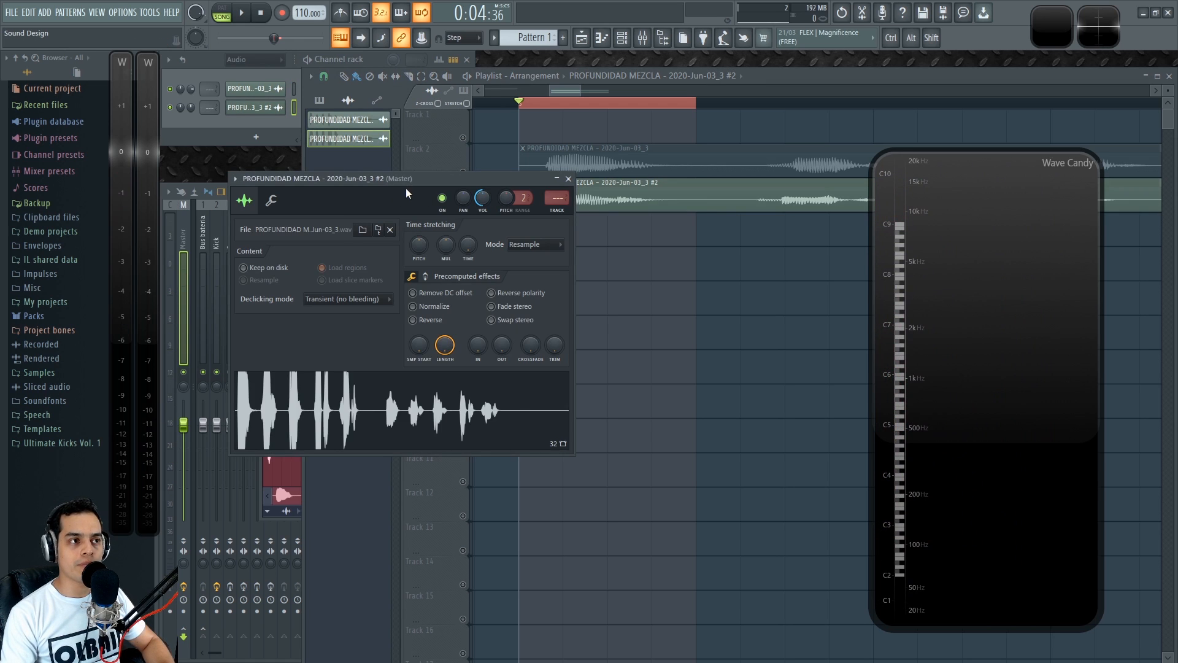
click(483, 203)
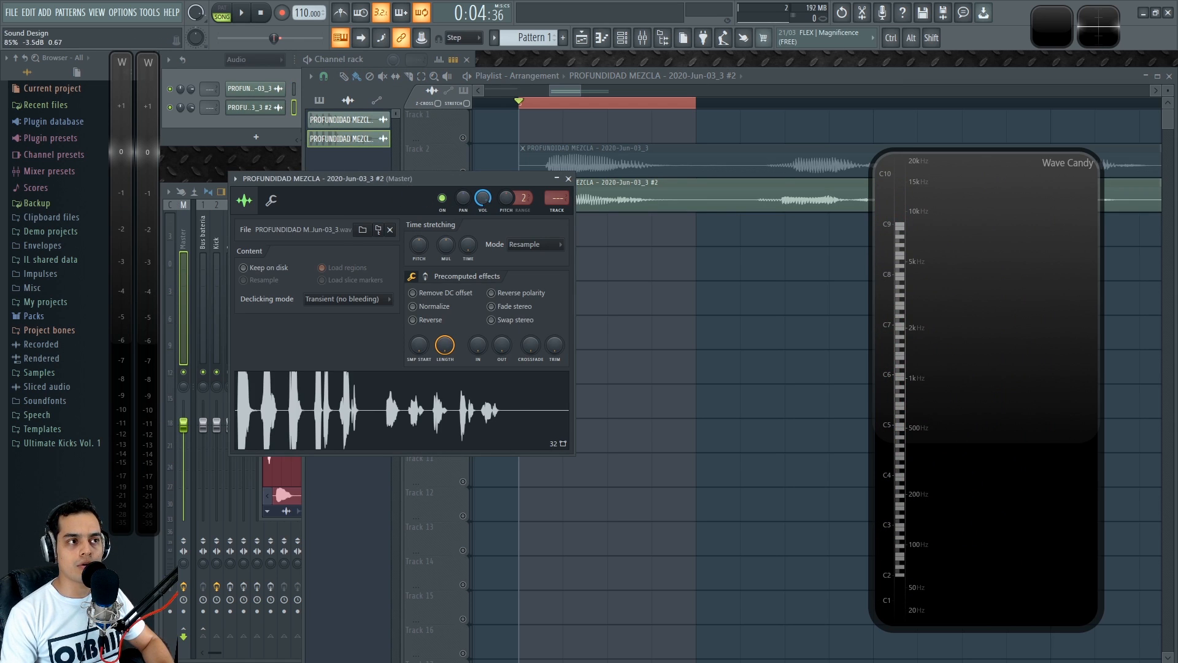
click(569, 179)
Play the loop with Track 2 soloed and switch the solo to Track 3 to compare the levels.
ctrl+click(464, 173)
key(space)
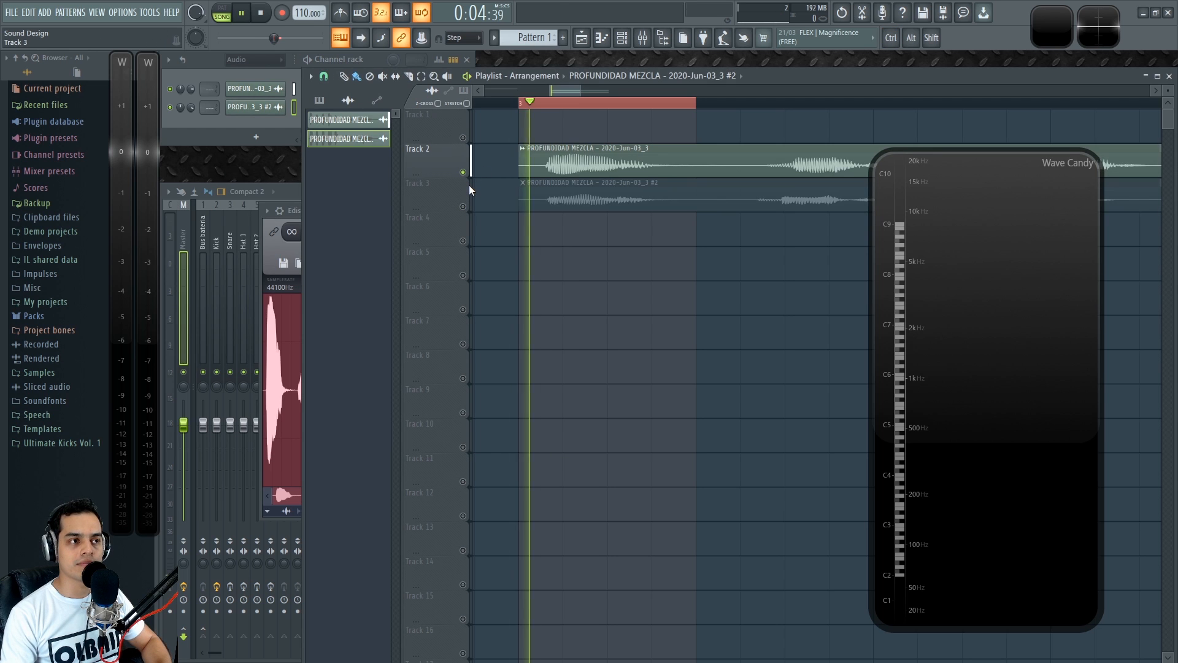
ctrl+click(463, 207)
key(space)
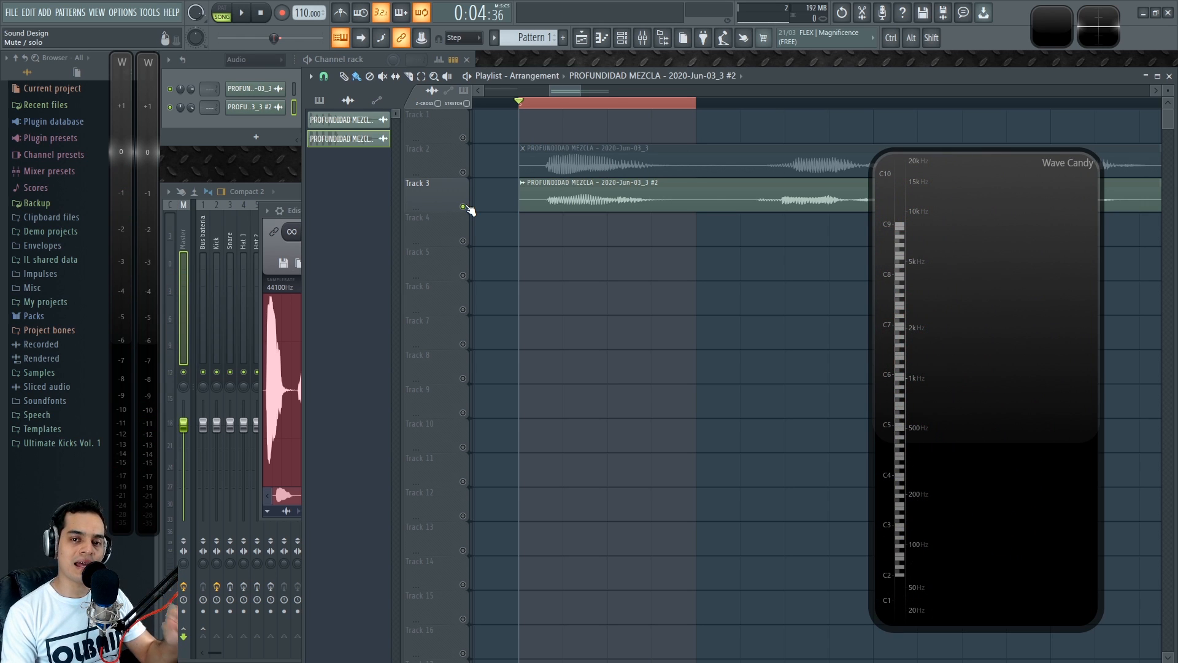
Solo Track 2 and loop it to examine its high frequencies in the Wave Candy spectrogram.
ctrl+click(463, 173)
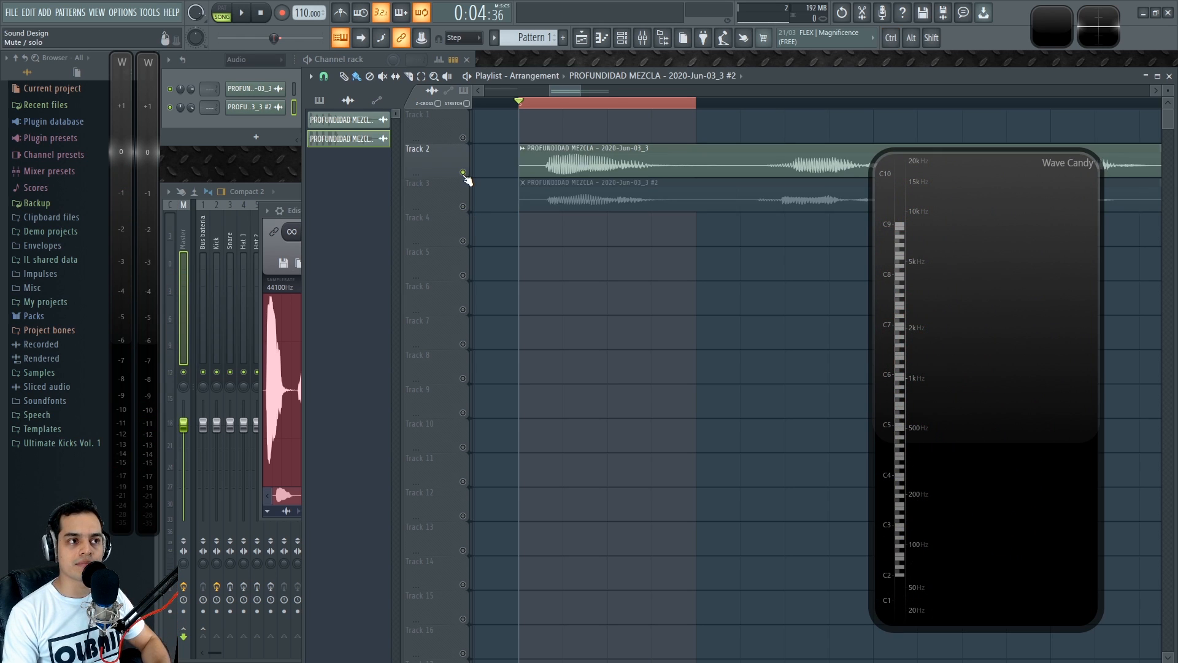
key(space)
key(space)
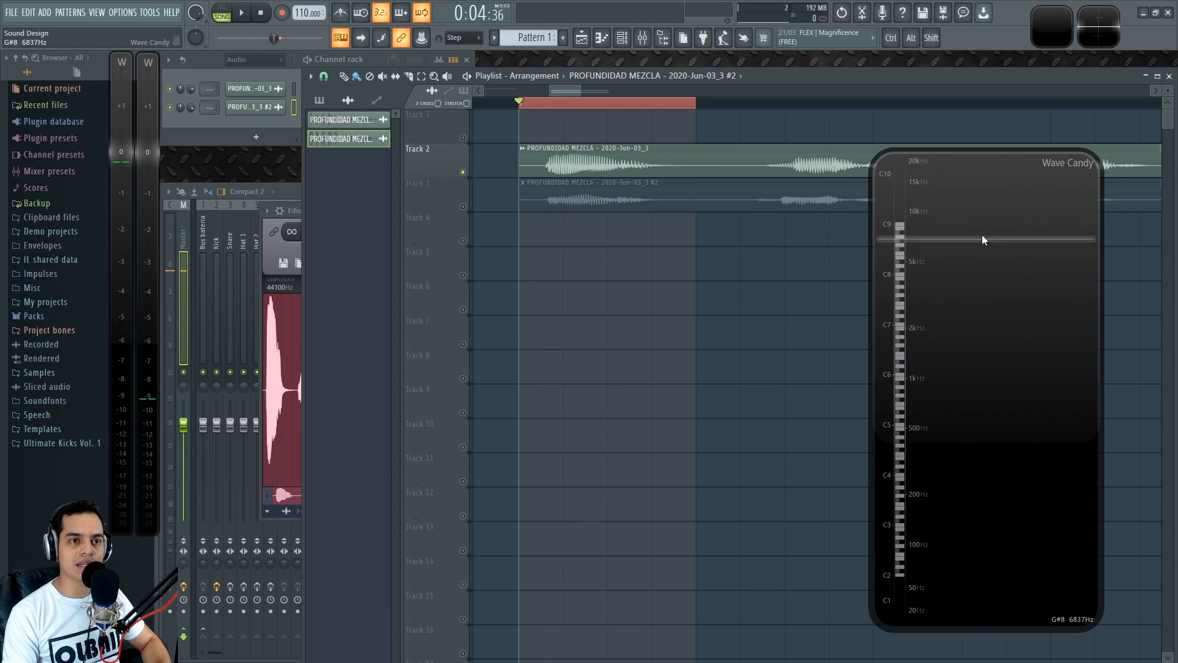
key(space)
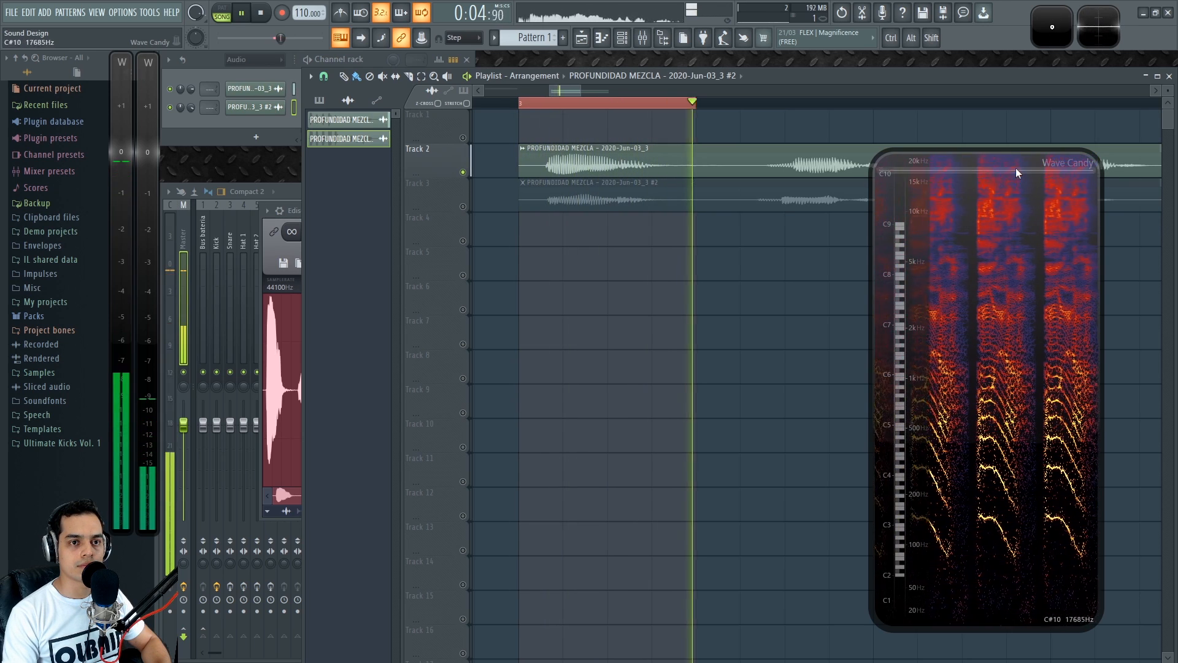
key(space)
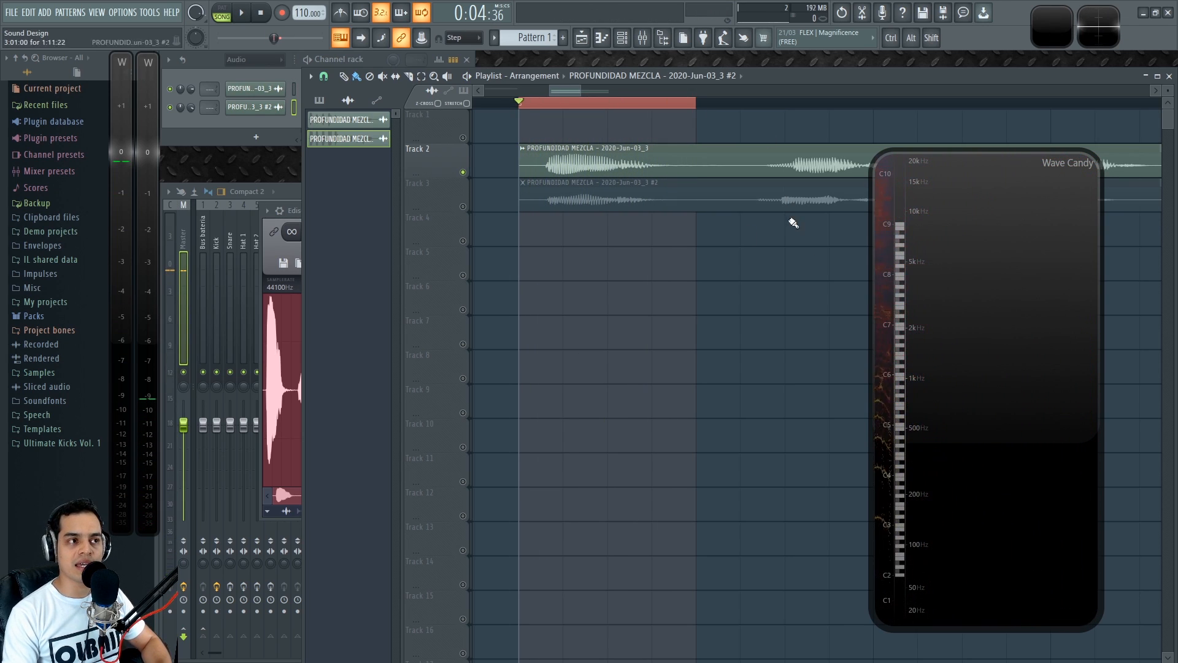
Solo Track 3 and loop it, examining its spectrogram and swapping the solo back and forth with Track 2.
ctrl+click(463, 206)
key(space)
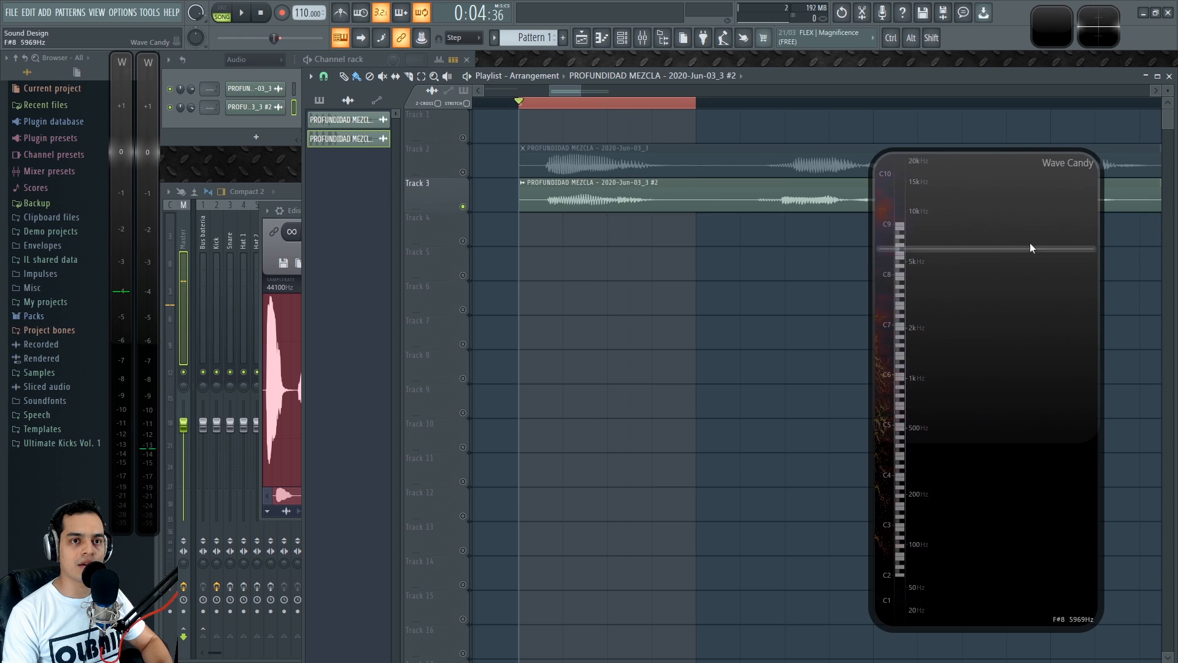
key(space)
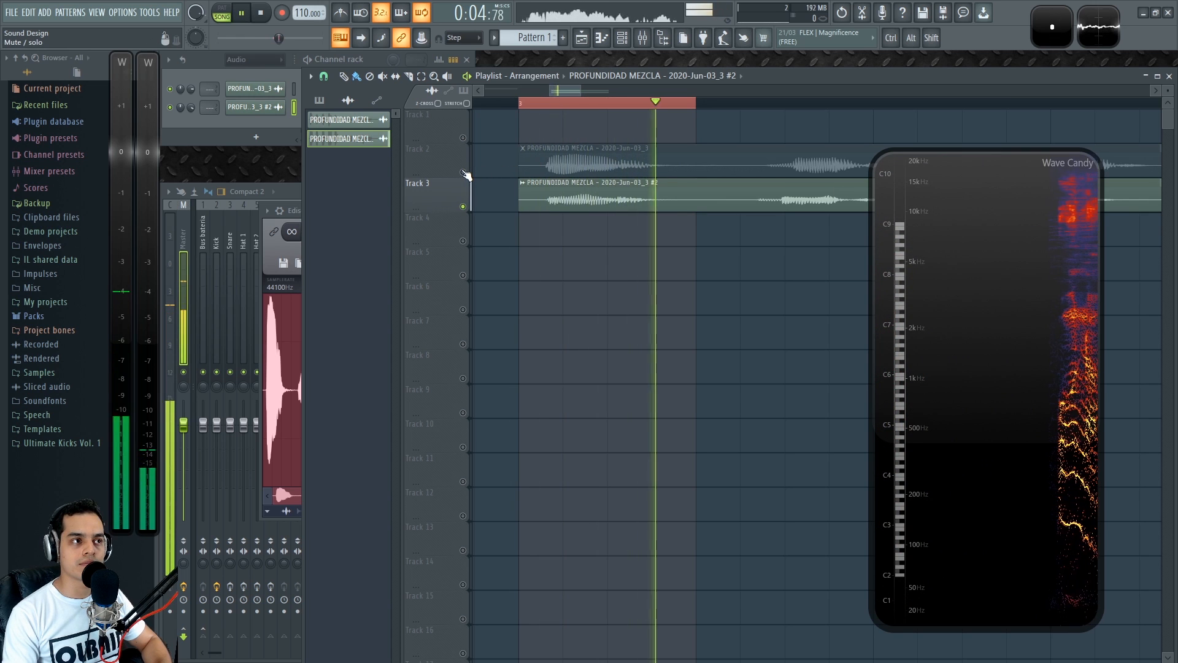
ctrl+click(463, 172)
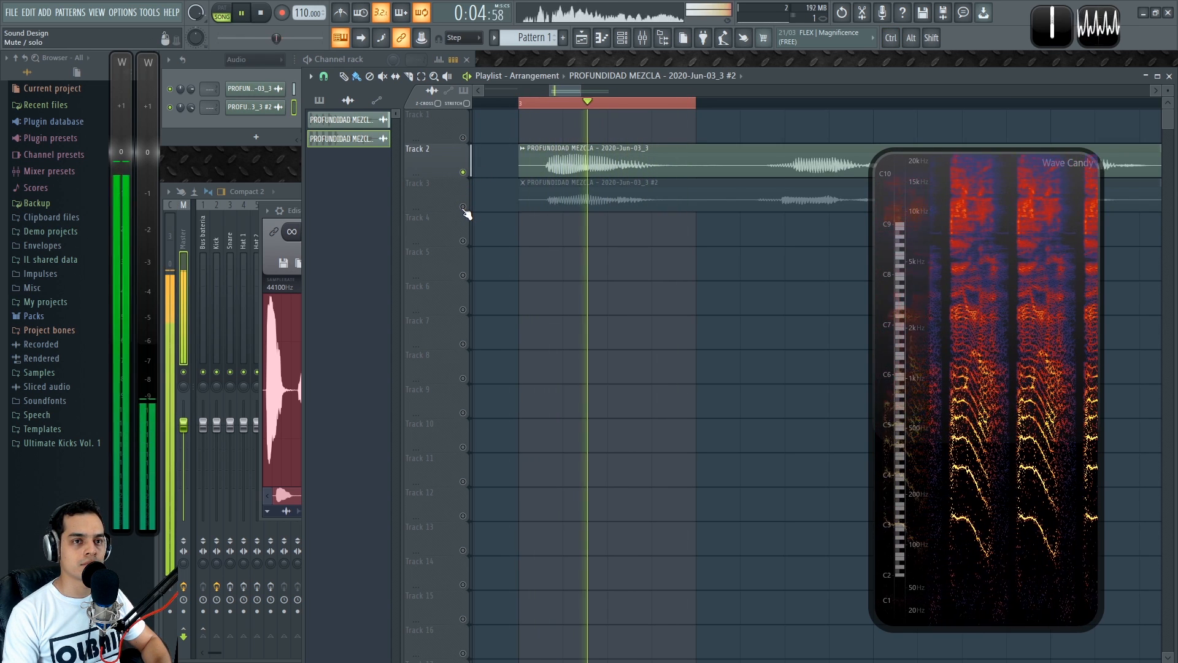
ctrl+click(463, 207)
ctrl+click(463, 172)
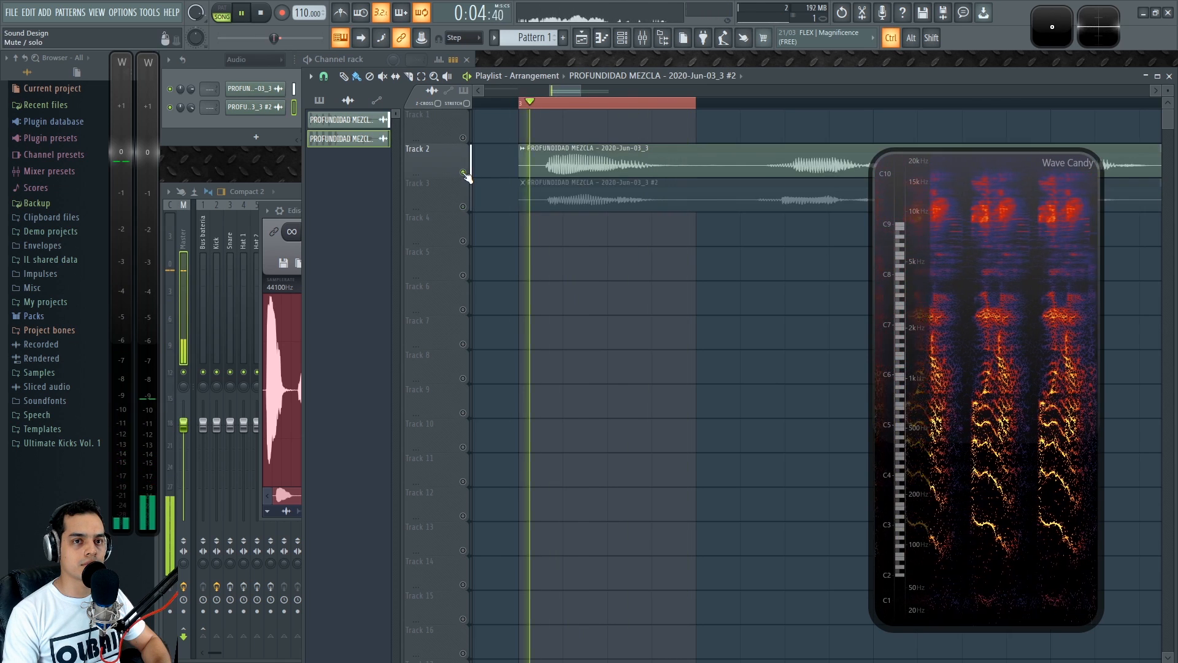
key(space)
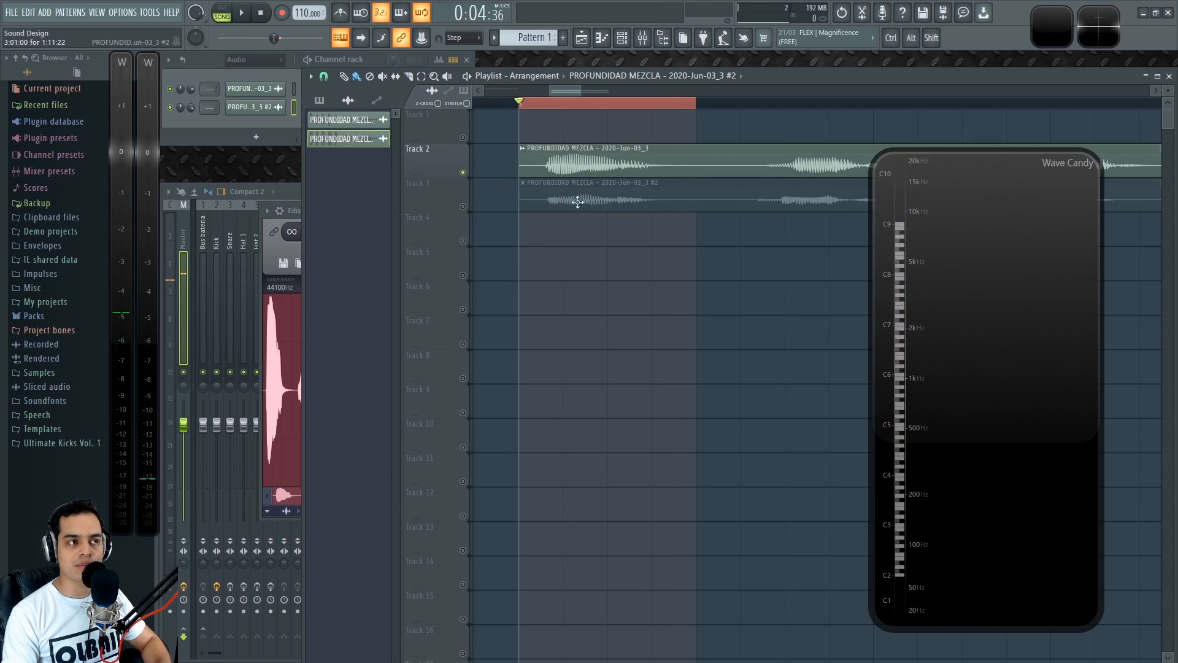
Start the loop on soloed Track 3, switch to Track 2 and back, and compare their frequency content.
ctrl+click(464, 206)
key(space)
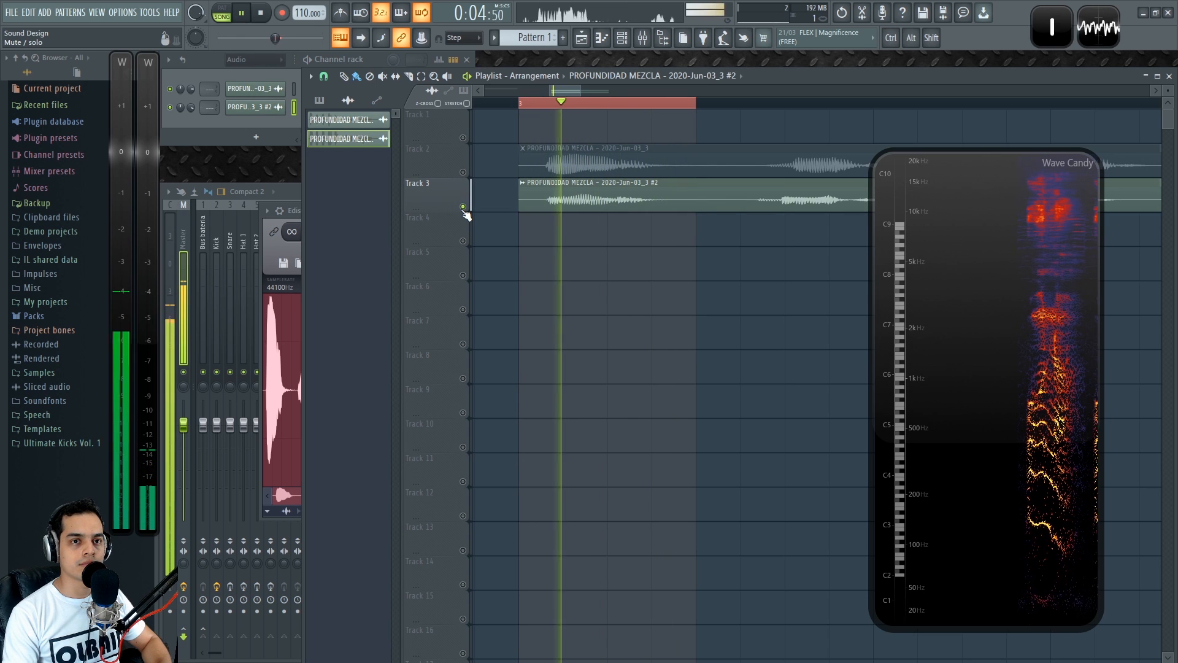
ctrl+click(464, 173)
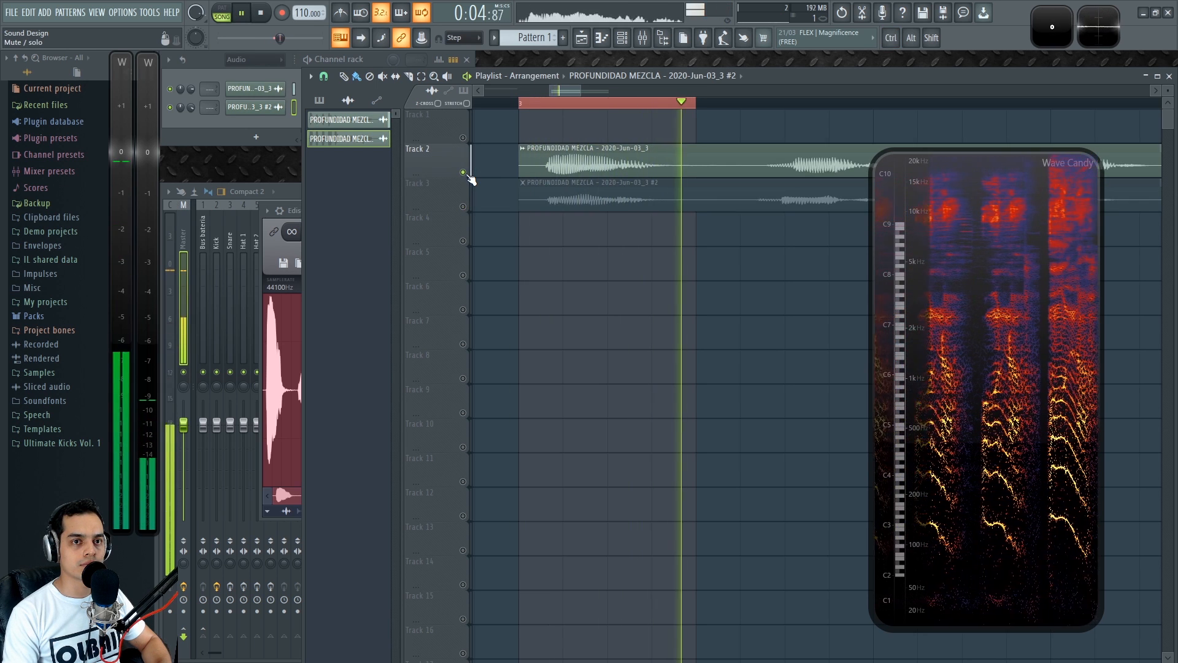
ctrl+click(464, 207)
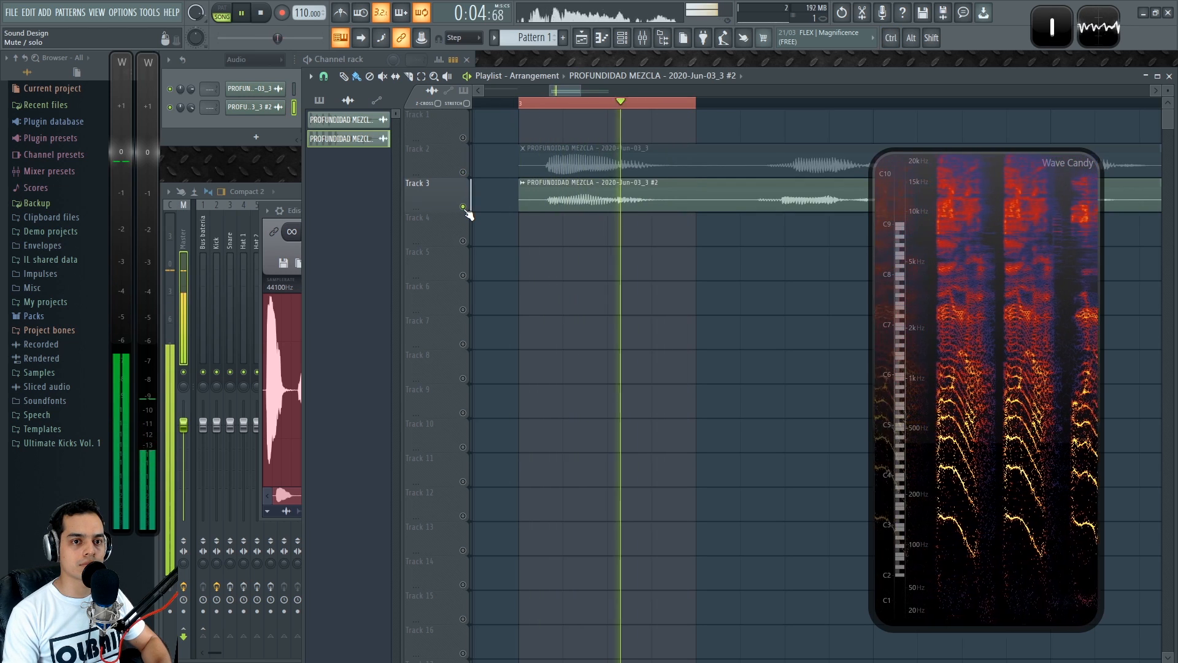
key(space)
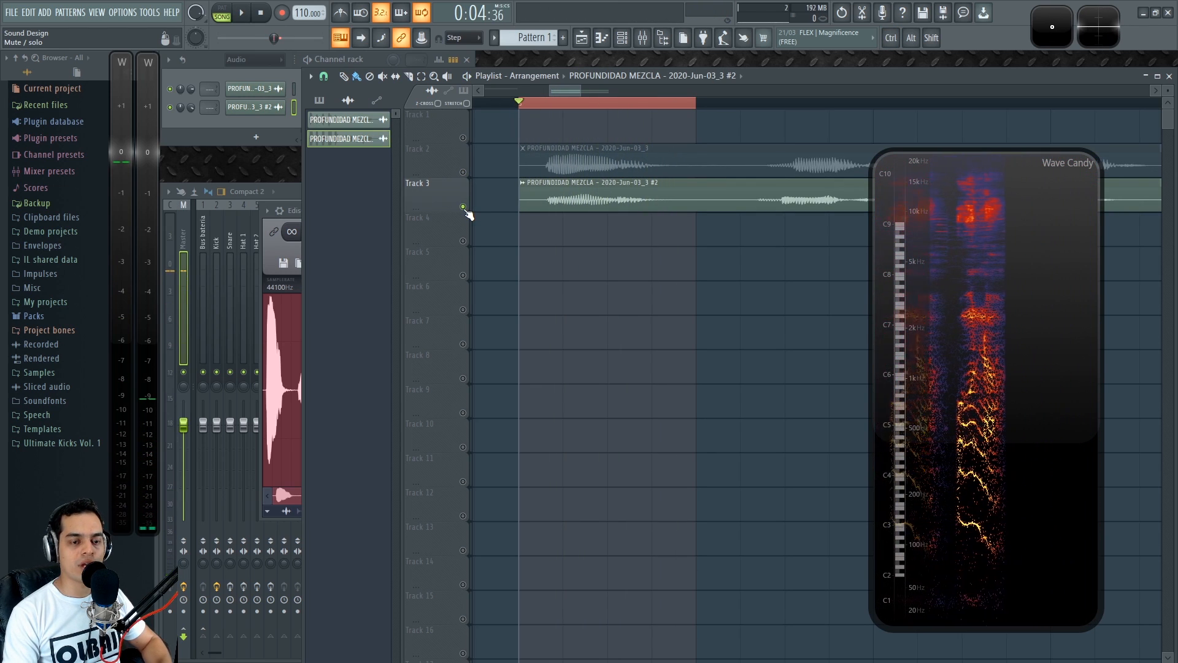
Restart the loop from soloed Track 2 and switch to Track 3 twice, comparing the two takes.
ctrl+click(466, 176)
key(space)
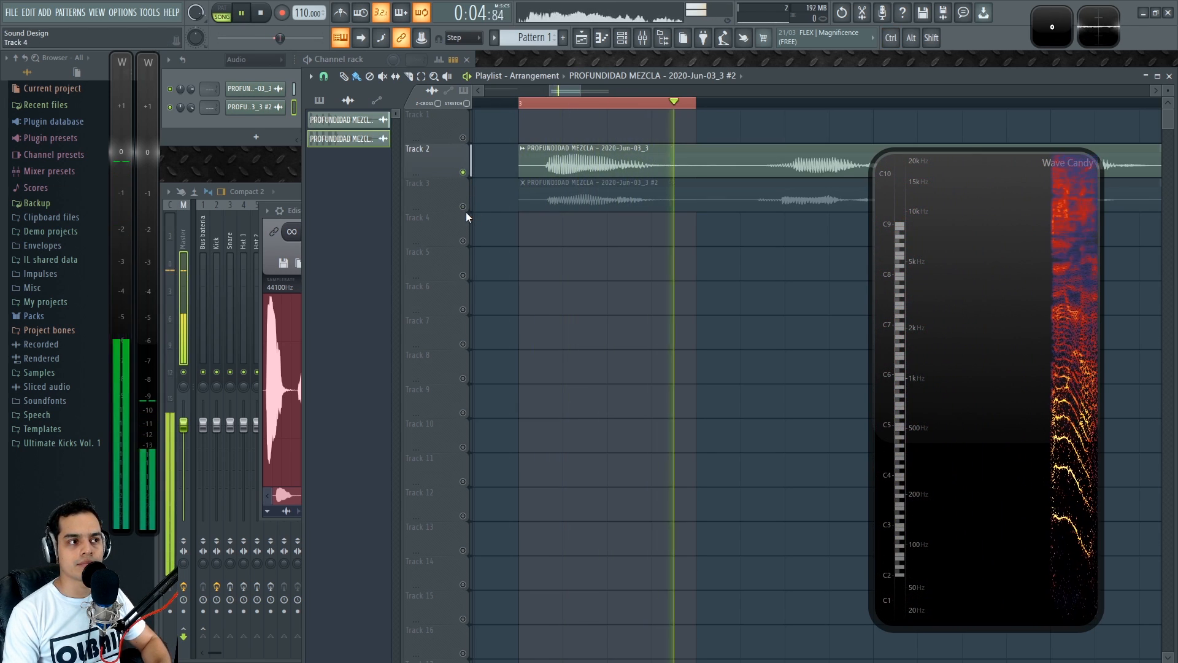
ctrl+click(464, 207)
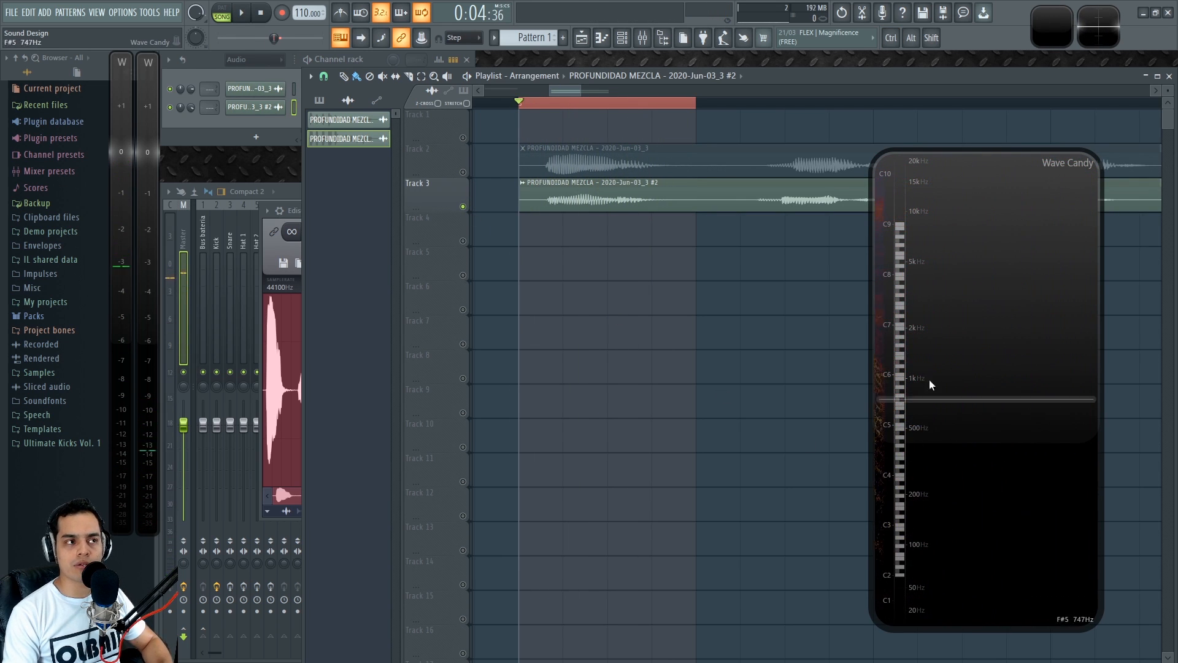
ctrl+click(465, 174)
key(space)
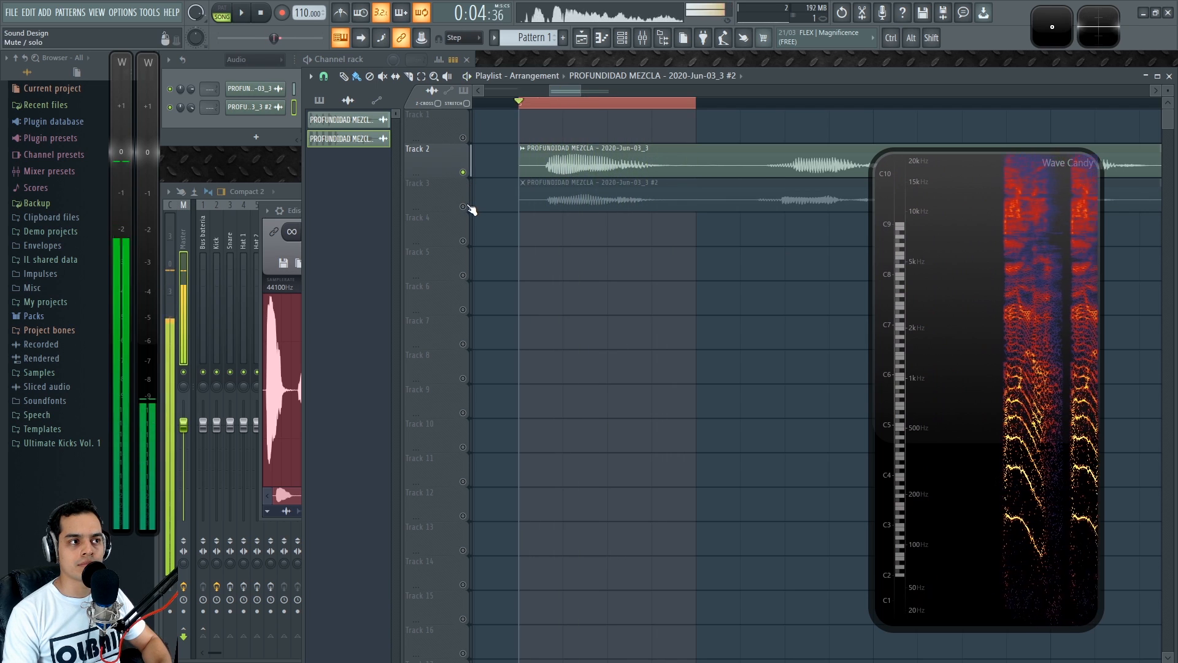
ctrl+click(464, 206)
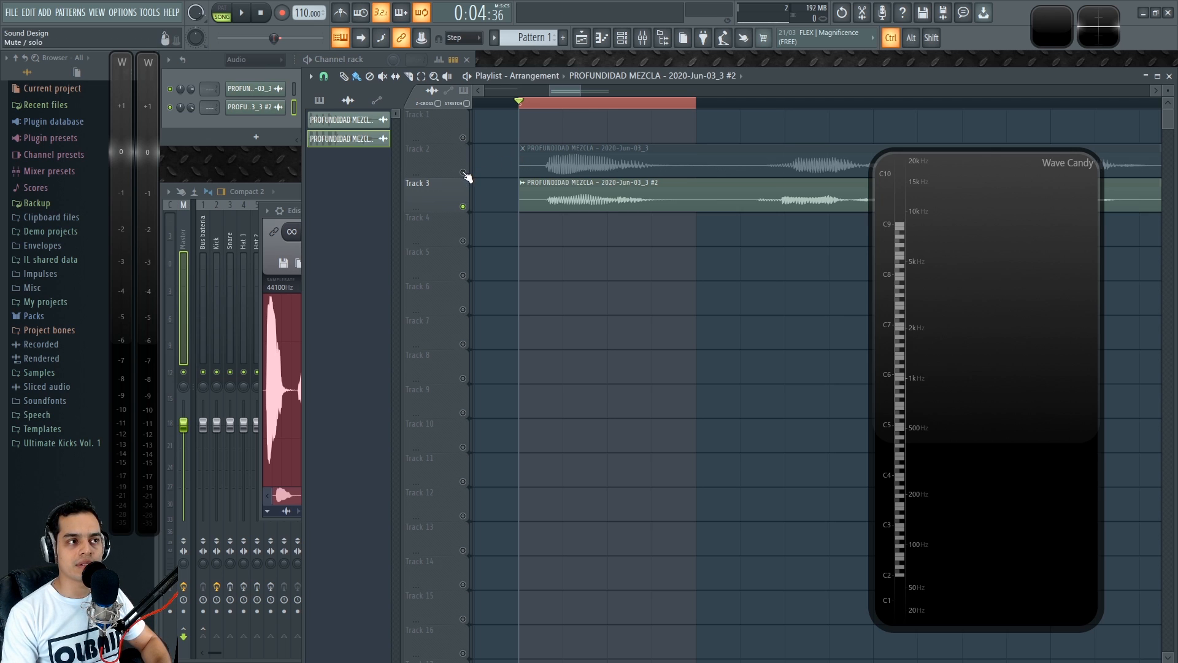
Solo Track 2, swap the solo to Track 3, and loop it to examine its frequencies in the spectrogram.
right_click(463, 172)
key(space)
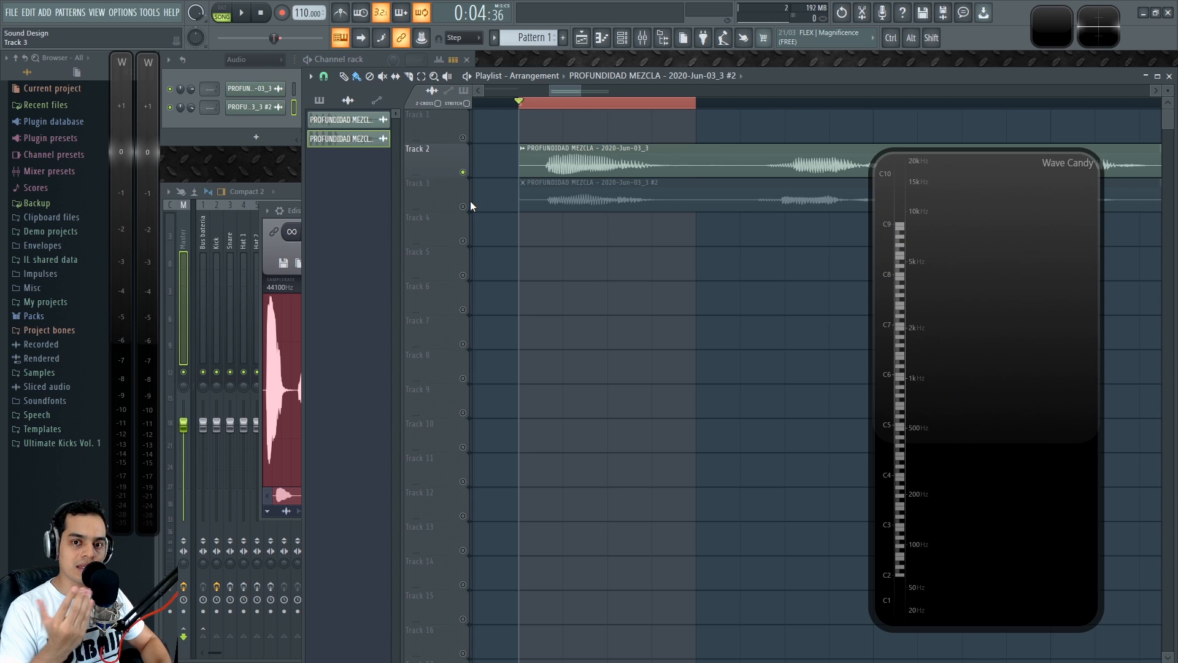
right_click(470, 206)
key(space)
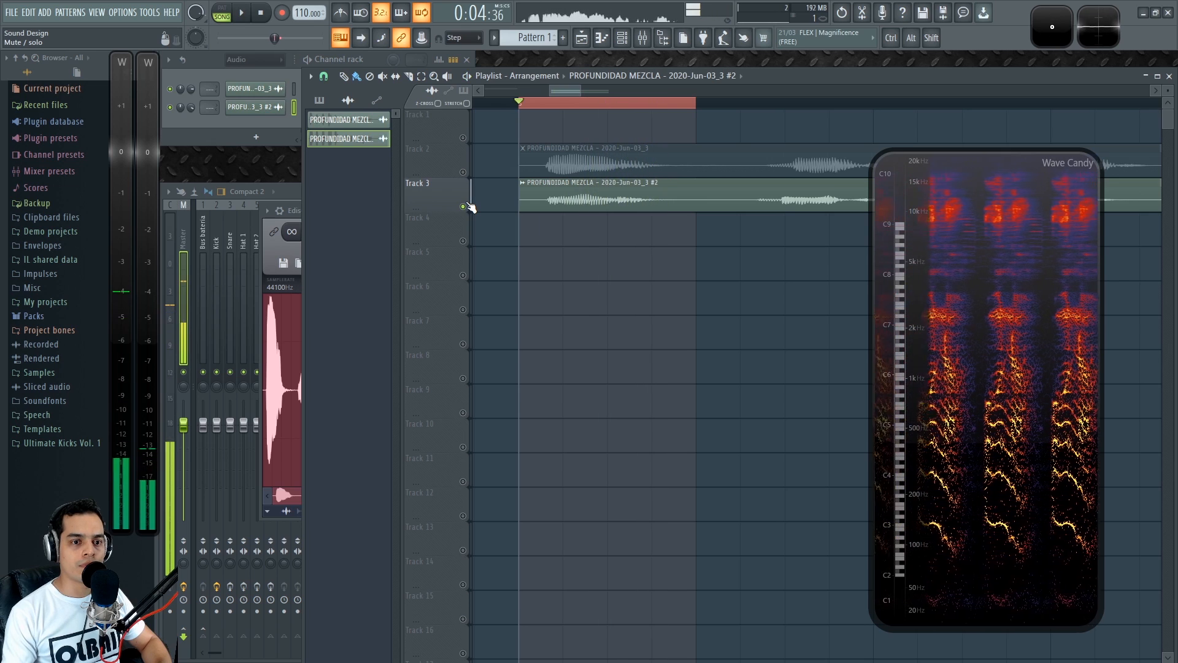
key(space)
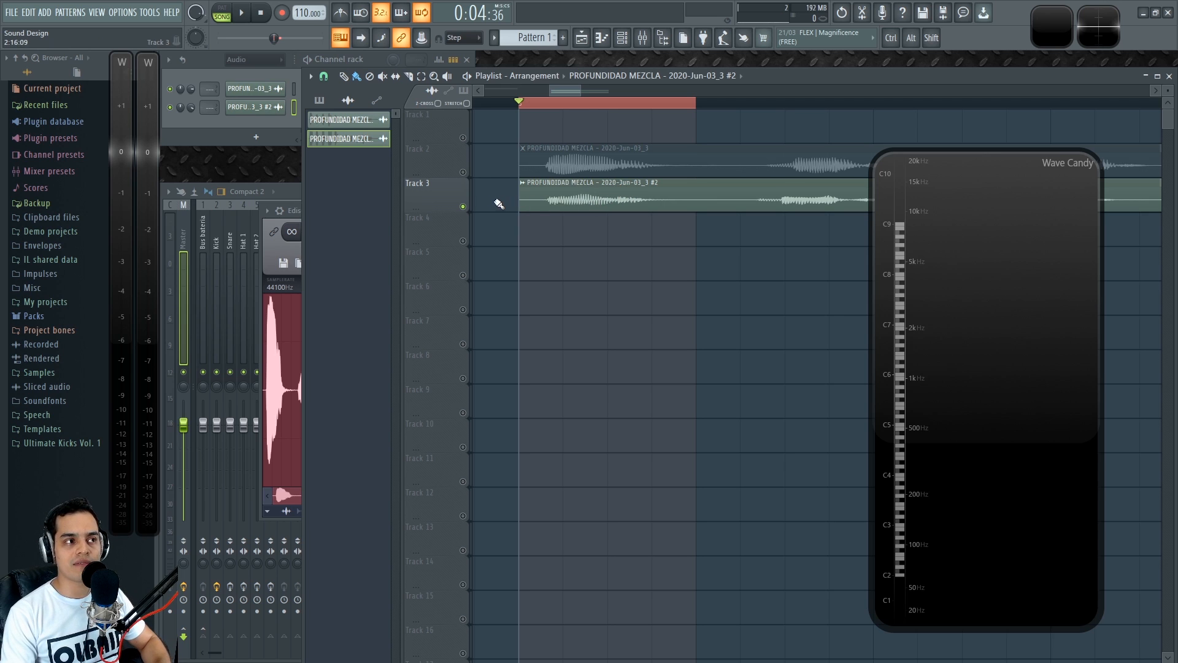
Loop soloed Track 2 and switch the solo to Track 3 during playback to compare the two voices.
right_click(463, 172)
key(space)
right_click(466, 209)
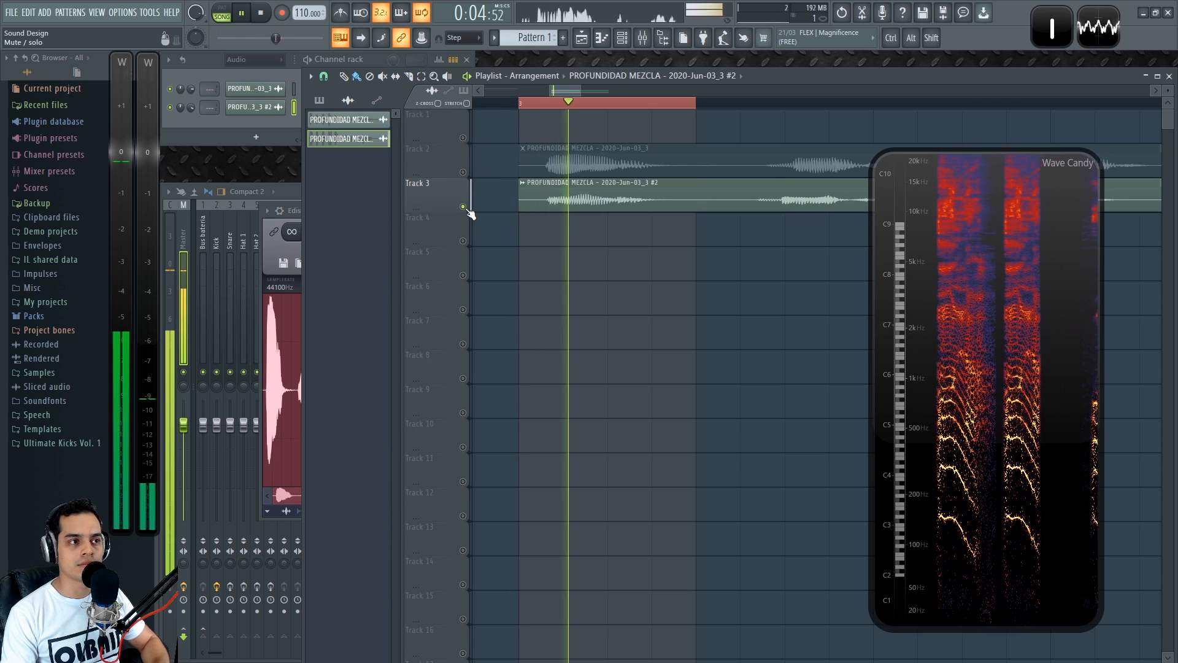
key(space)
right_click(466, 208)
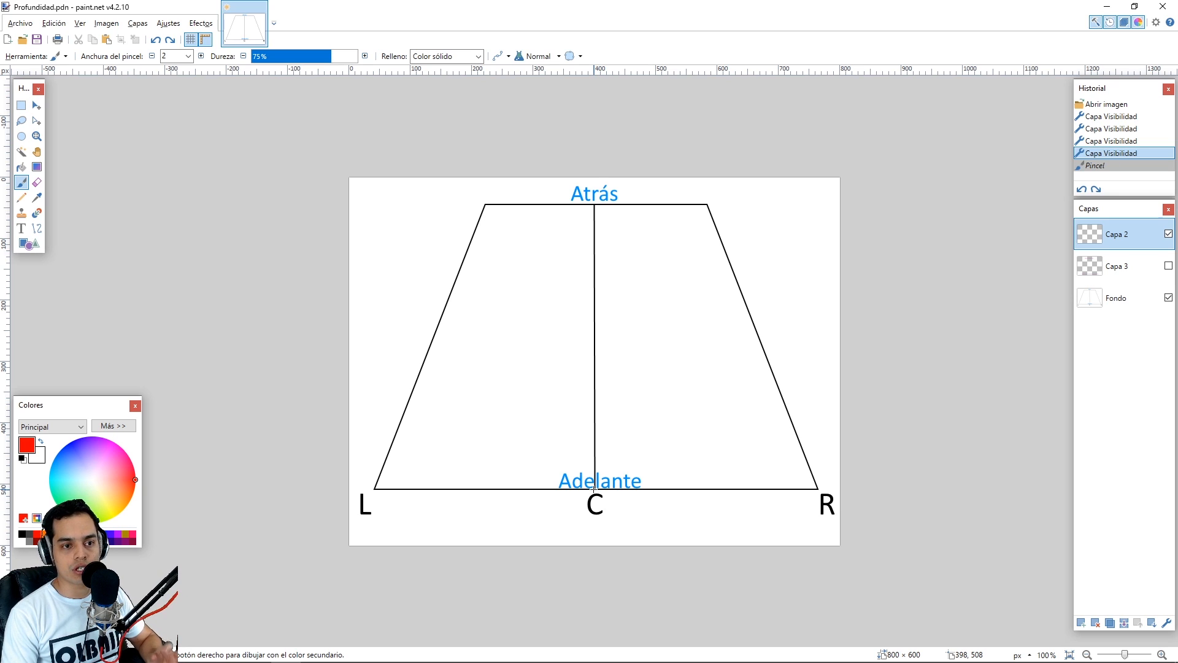
In paint.net, mark the front centre point above C with a red brush dot and undo the mark.
drag(593, 490, 591, 490)
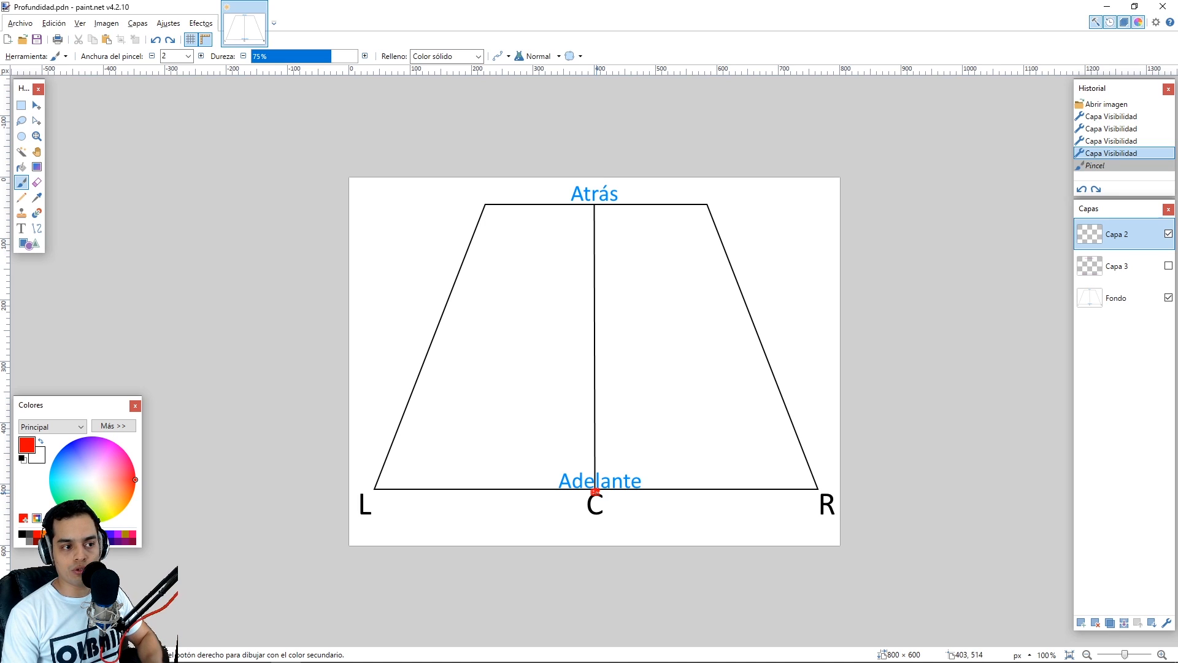
key(ctrl+y)
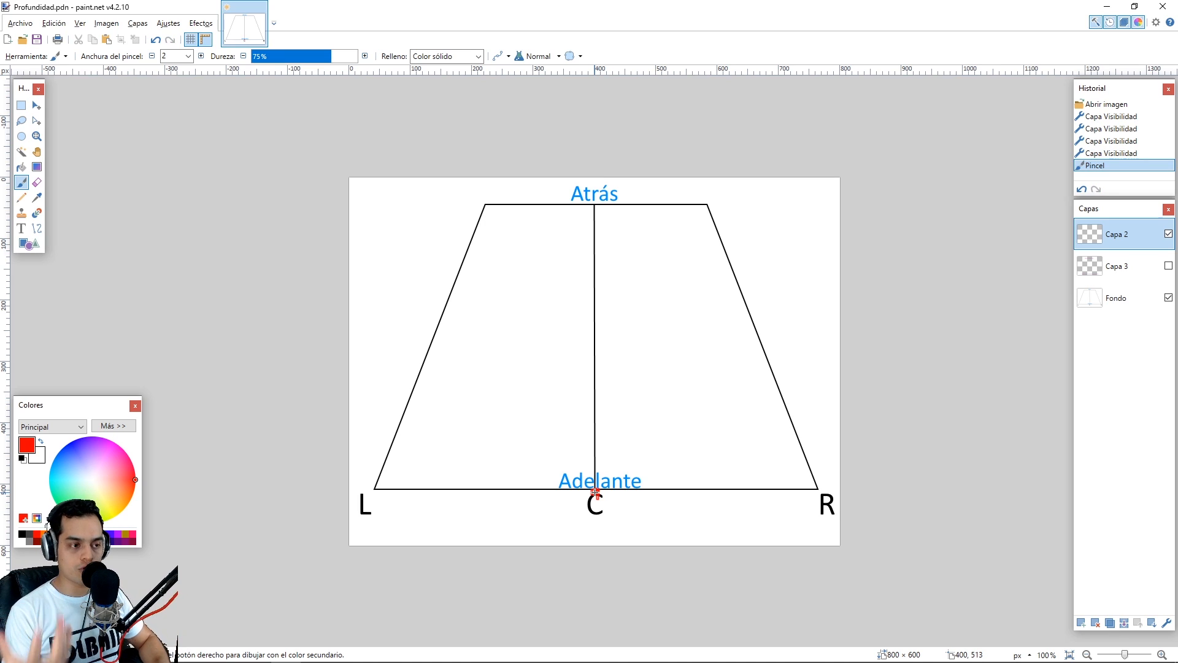
key(ctrl+z)
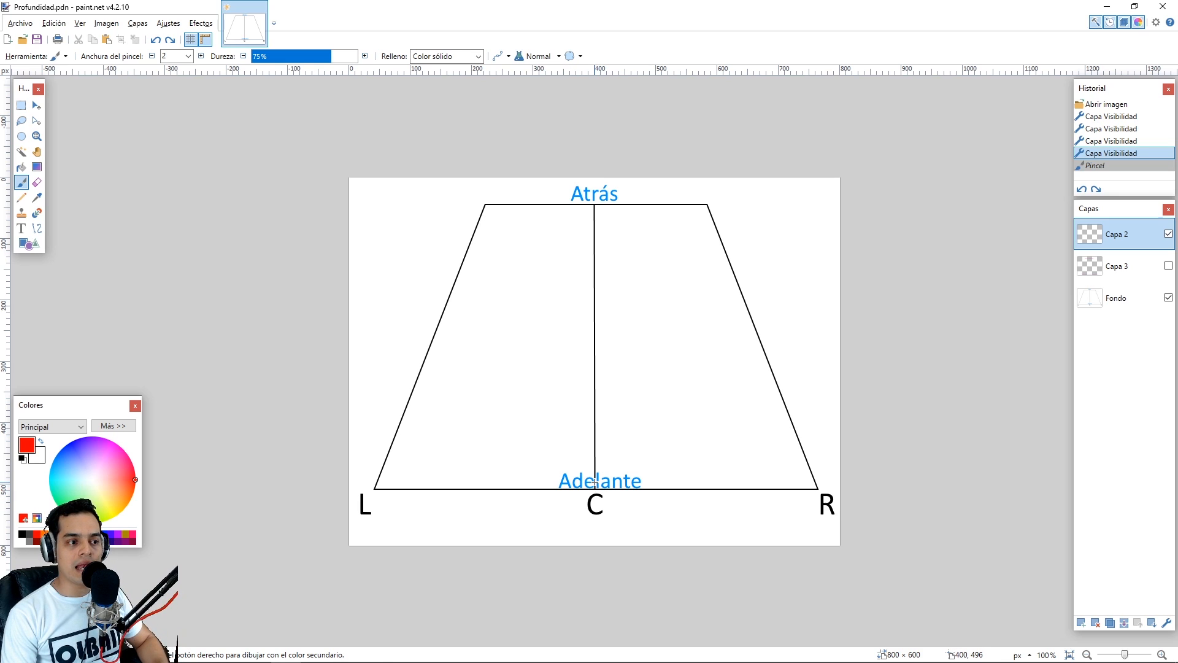
Brush overlapping red circles around the front centre at Adelante and undo all of them.
mouse_move(594, 477)
mouse_down()
mouse_move(593, 502)
mouse_move(605, 477)
mouse_move(586, 488)
mouse_up()
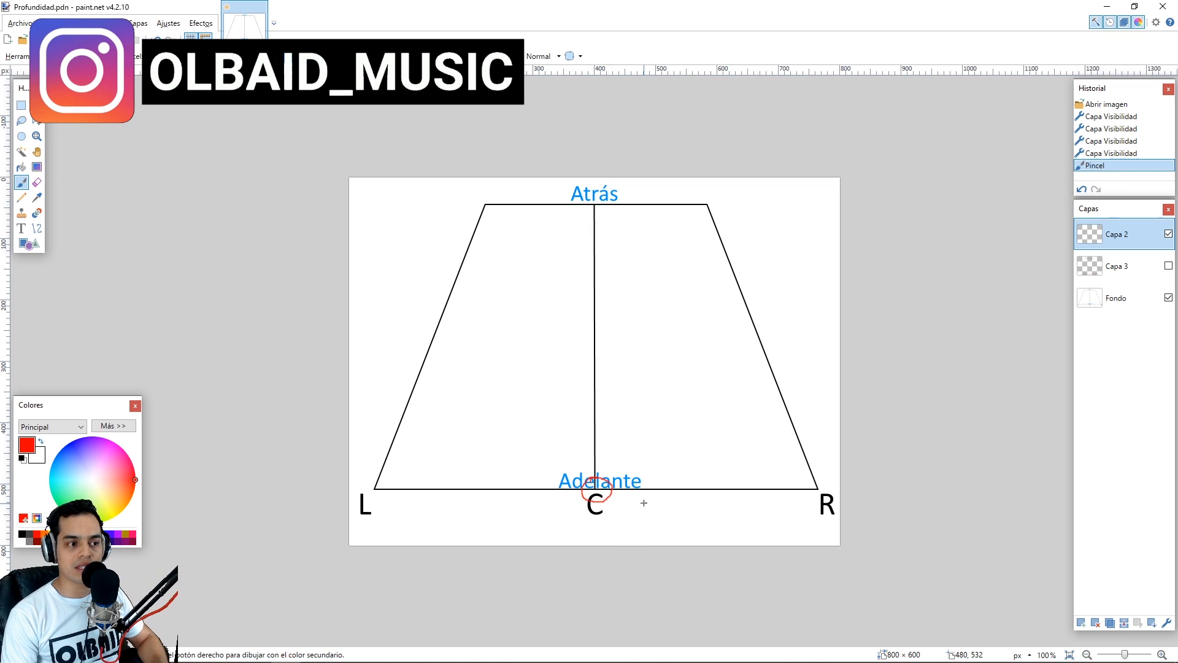
mouse_move(596, 455)
mouse_down()
mouse_move(583, 470)
mouse_move(610, 470)
mouse_move(593, 455)
mouse_move(586, 476)
mouse_move(591, 450)
mouse_move(580, 488)
mouse_move(604, 464)
mouse_up()
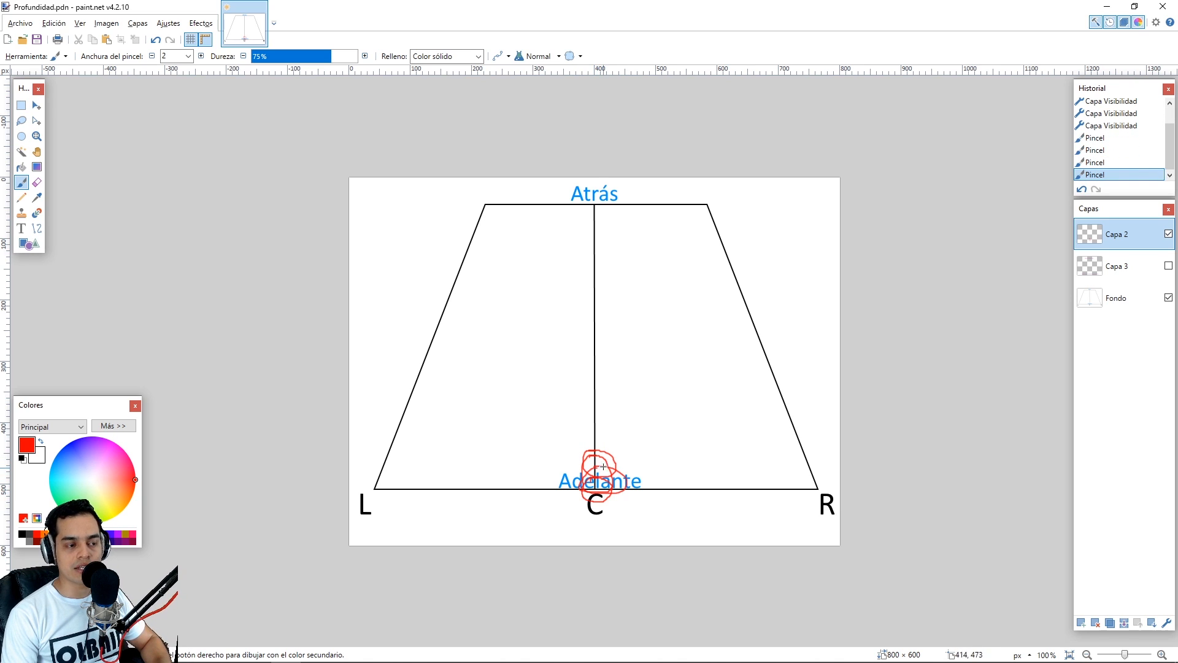
key(ctrl+z)
key(ctrl+z)
key(ctrl+z)
key(ctrl+z)
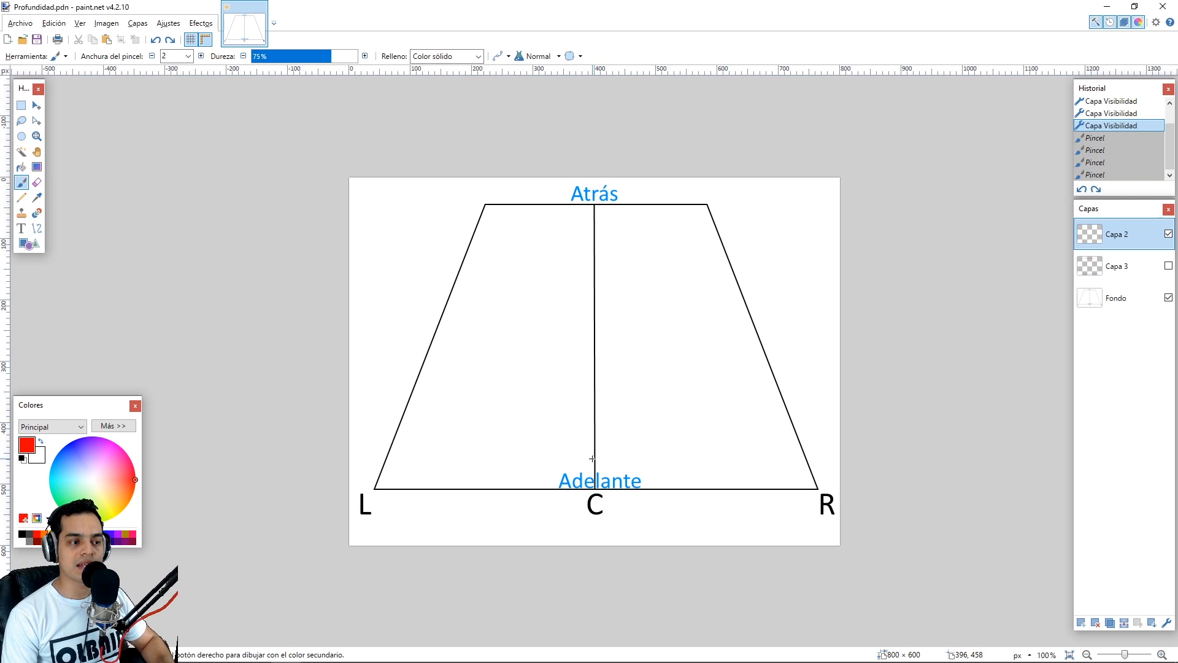
Brush a red circle on the centre line above Adelante and a stroke toward the L side, undoing each.
mouse_move(593, 446)
mouse_down()
mouse_move(610, 451)
mouse_move(591, 458)
mouse_up()
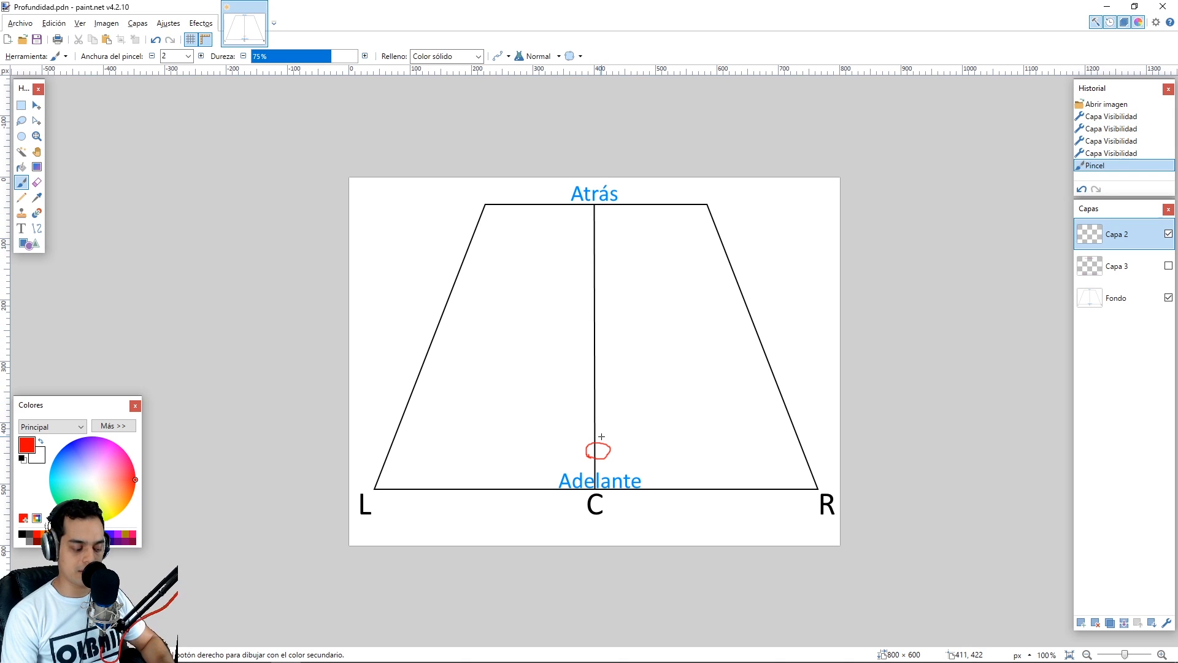
key(ctrl+z)
mouse_move(610, 431)
mouse_down()
mouse_move(498, 448)
mouse_move(706, 477)
mouse_move(592, 418)
mouse_move(515, 440)
mouse_up()
key(ctrl+z)
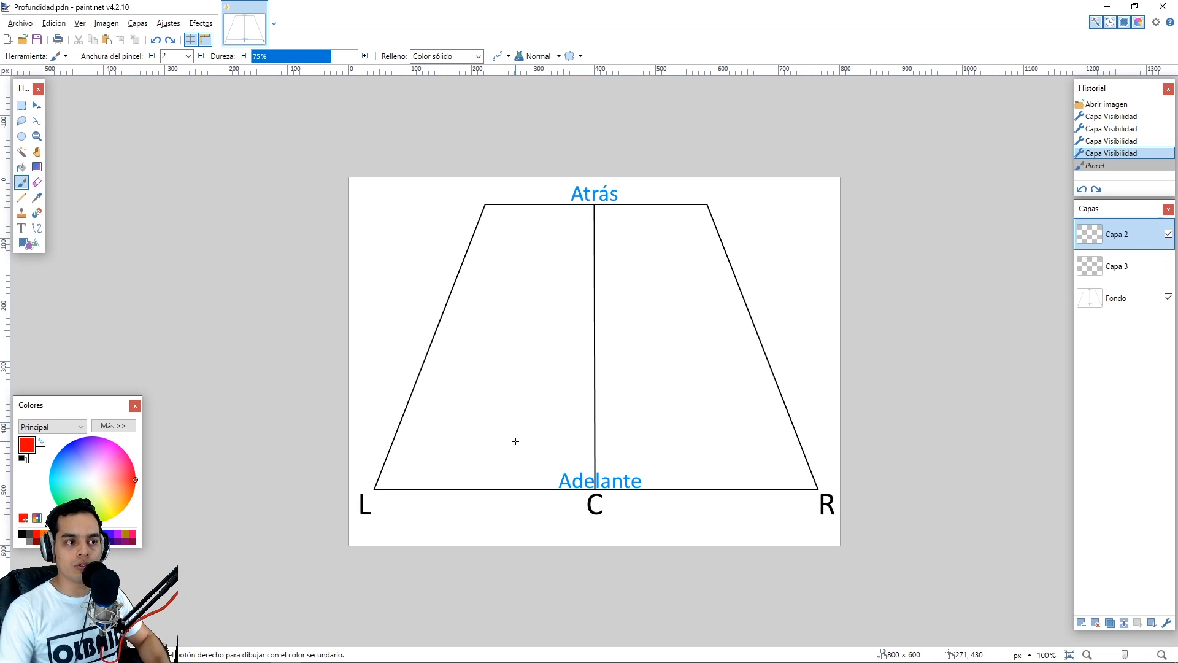
Mark the diagram's R corner and the nearby front area with red brush strokes, undoing each.
drag(816, 489, 817, 490)
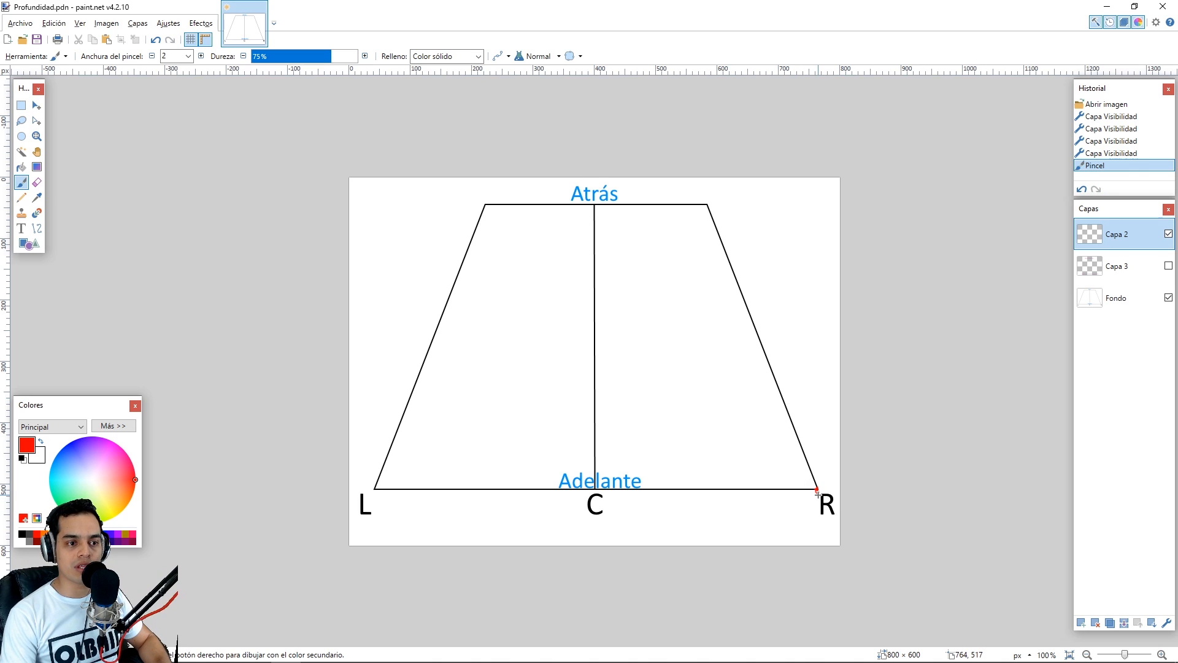
key(ctrl+z)
mouse_move(730, 469)
mouse_down()
mouse_move(723, 496)
mouse_move(831, 480)
mouse_move(707, 474)
mouse_up()
key(ctrl+z)
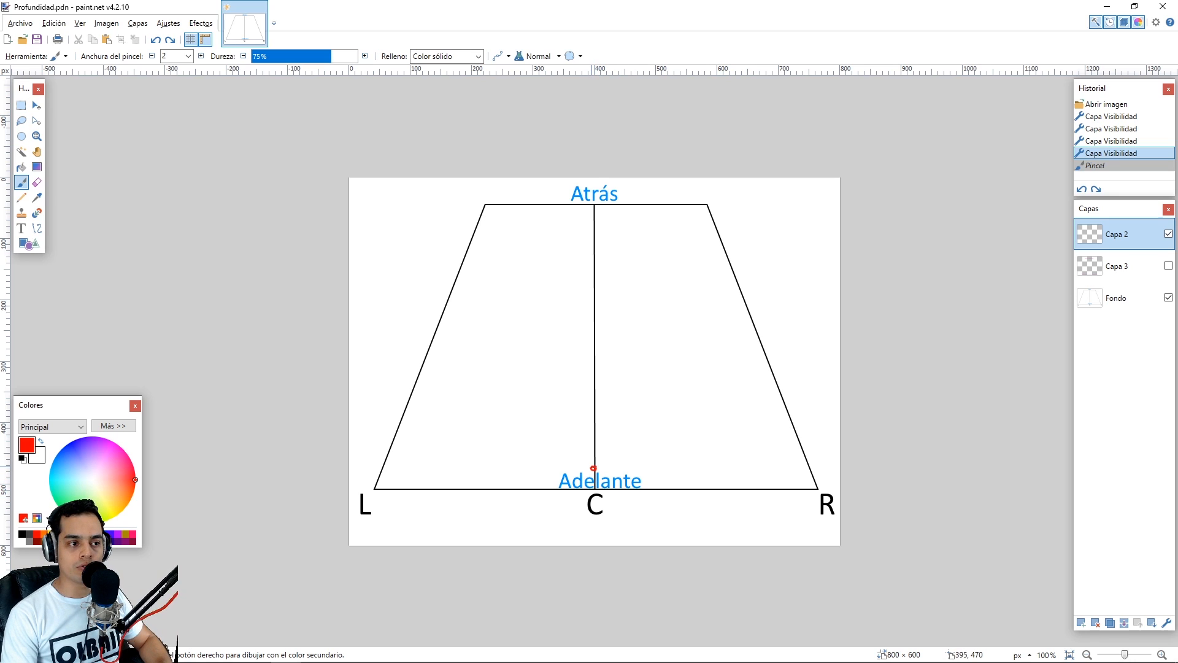
Brush stacked red dots along the front of the centre line and circle the Adelante label.
click(595, 466)
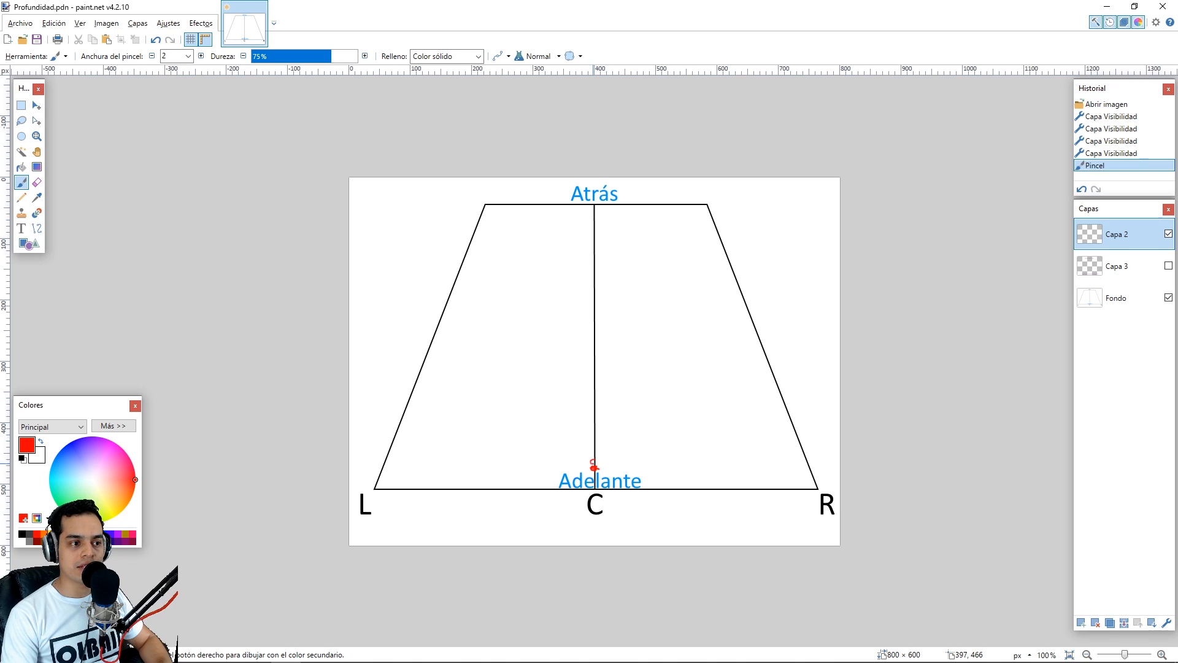
mouse_move(594, 459)
mouse_down()
mouse_move(626, 468)
mouse_move(588, 461)
mouse_up()
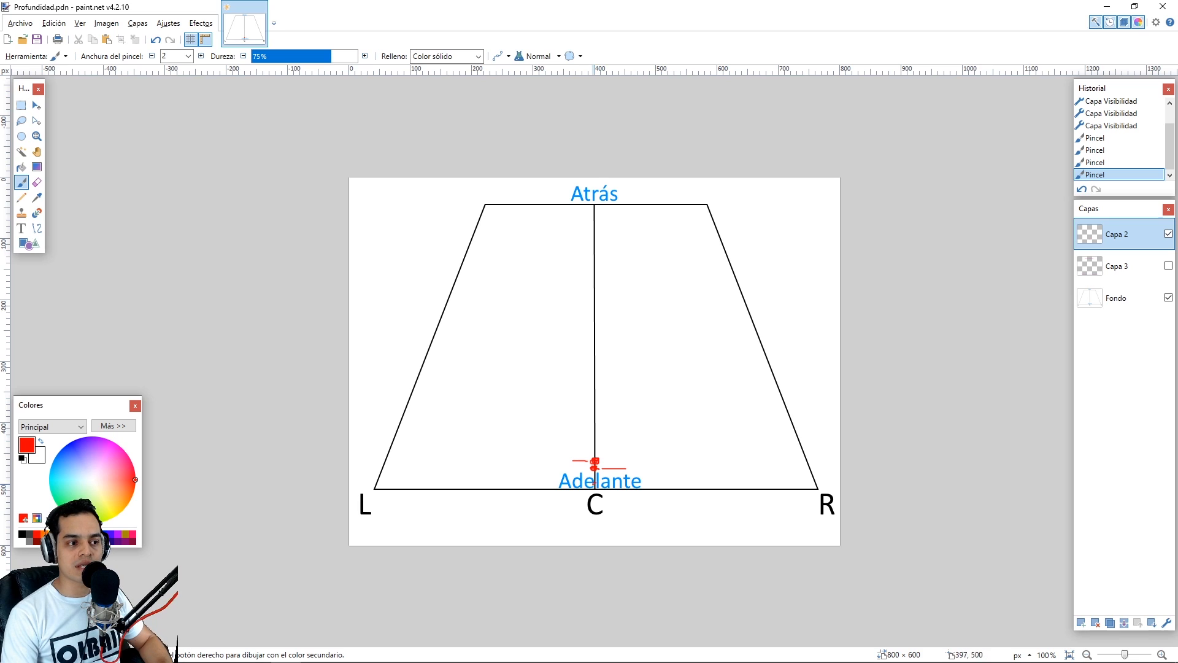
click(599, 486)
mouse_move(580, 480)
mouse_down()
mouse_move(577, 495)
mouse_move(617, 495)
mouse_move(595, 483)
mouse_move(600, 472)
mouse_move(565, 470)
mouse_move(577, 485)
mouse_move(625, 487)
mouse_move(630, 475)
mouse_move(594, 473)
mouse_up()
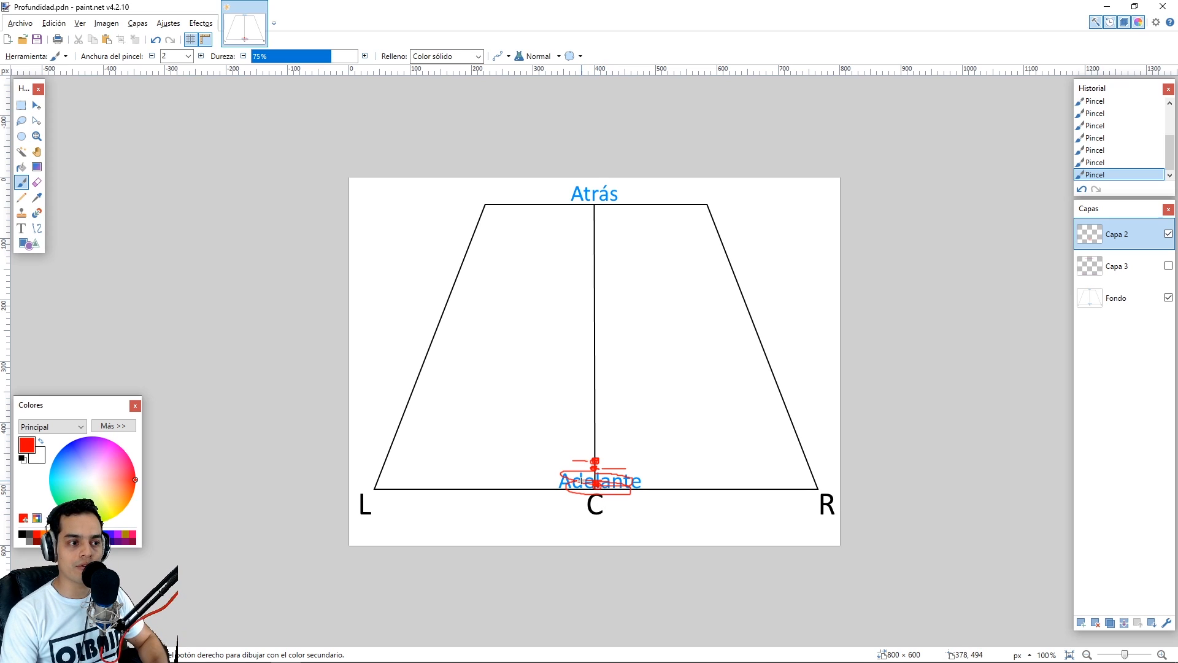
key(ctrl+z)
mouse_move(599, 471)
mouse_down()
mouse_move(540, 477)
mouse_move(656, 476)
mouse_move(586, 472)
mouse_up()
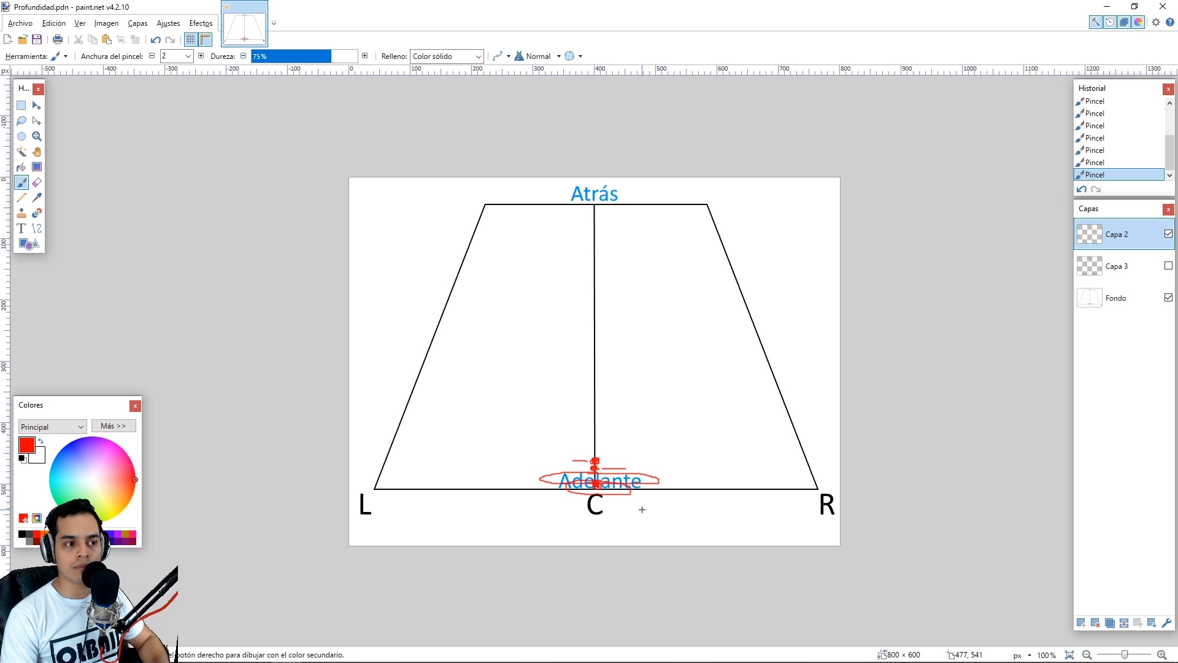
Undo all the red brush marks around the Adelante label and the centre line.
key(ctrl+z)
key(ctrl+z)
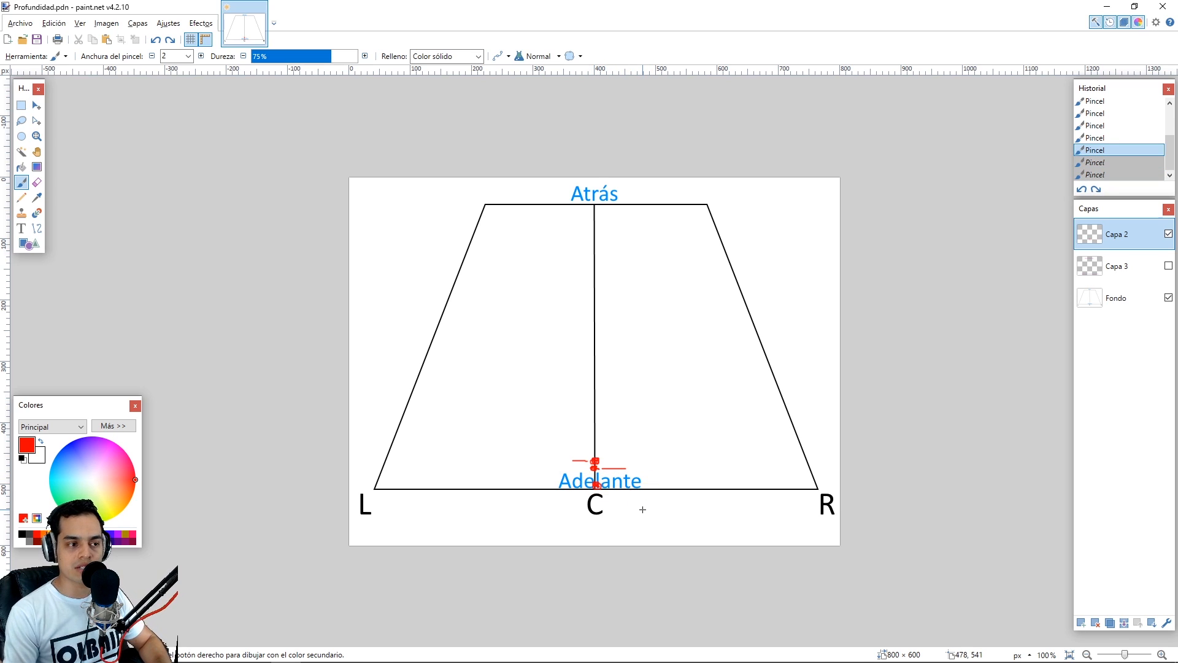
key(ctrl+z)
key(ctrl+z)
key(ctrl+z)
key(ctrl+z)
key(ctrl+z)
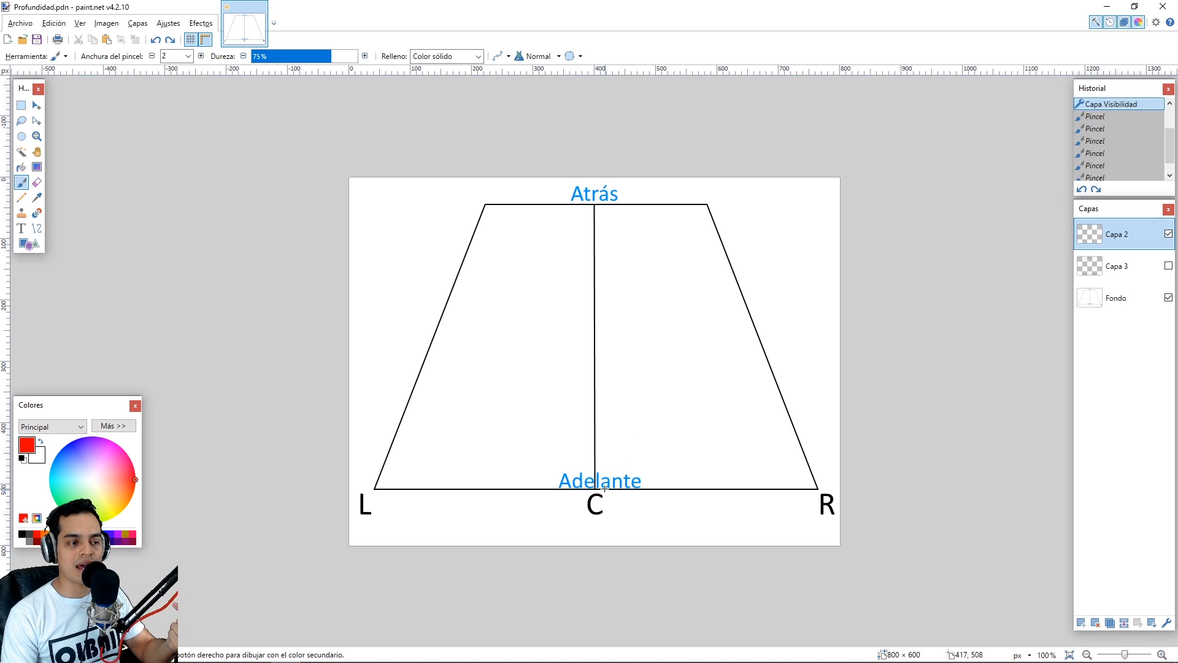
Show layer Capa 3 and briefly mark the front and rear areas of the diagram in red, undoing each stroke.
click(1168, 265)
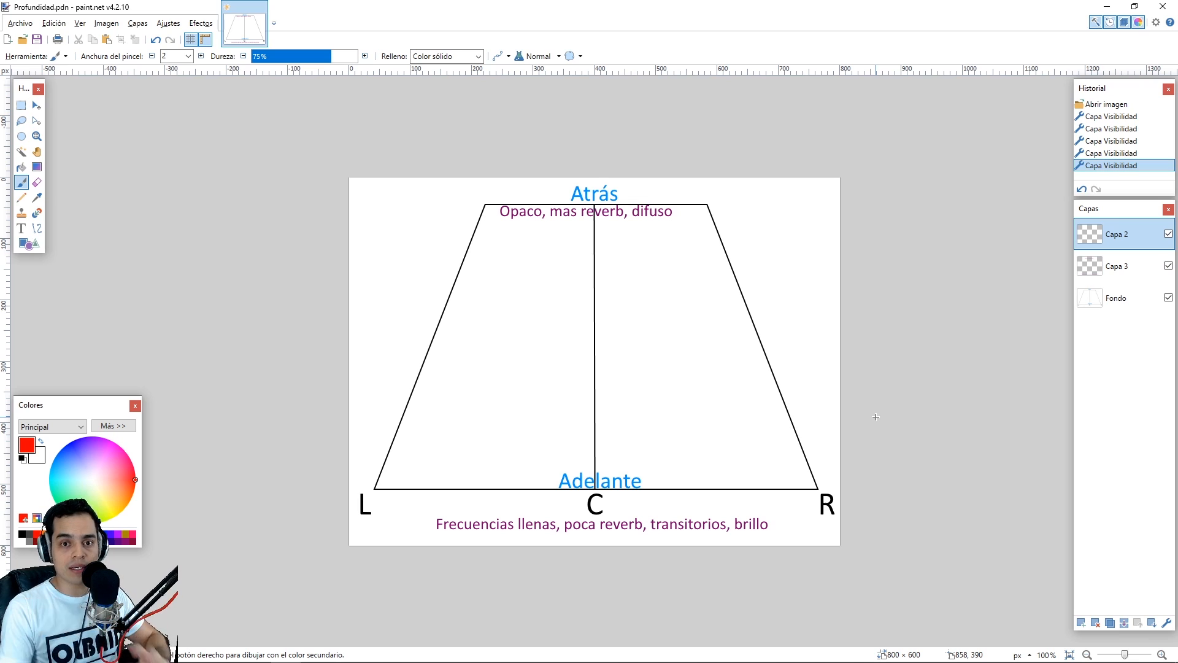
mouse_move(608, 460)
mouse_down()
mouse_move(583, 491)
mouse_move(617, 491)
mouse_move(572, 460)
mouse_move(351, 486)
mouse_move(718, 520)
mouse_move(785, 462)
mouse_move(460, 447)
mouse_move(403, 456)
mouse_up()
key(ctrl+z)
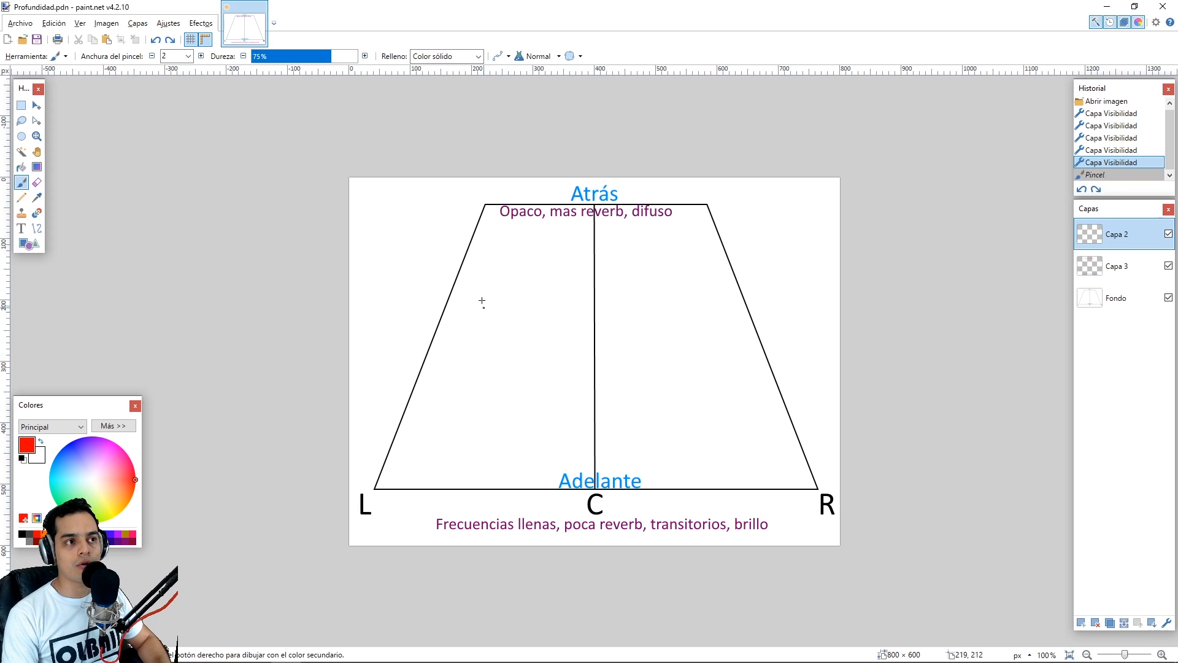
mouse_move(526, 199)
mouse_down()
mouse_move(460, 232)
mouse_move(651, 301)
mouse_move(688, 201)
mouse_move(480, 213)
mouse_up()
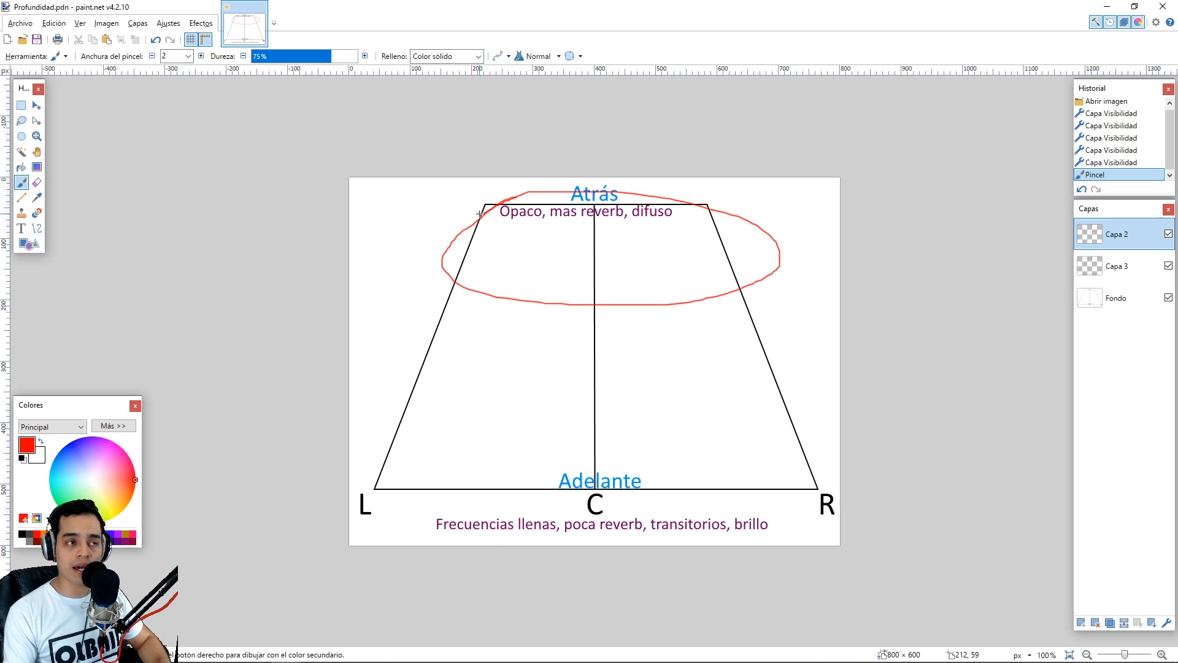
key(ctrl+z)
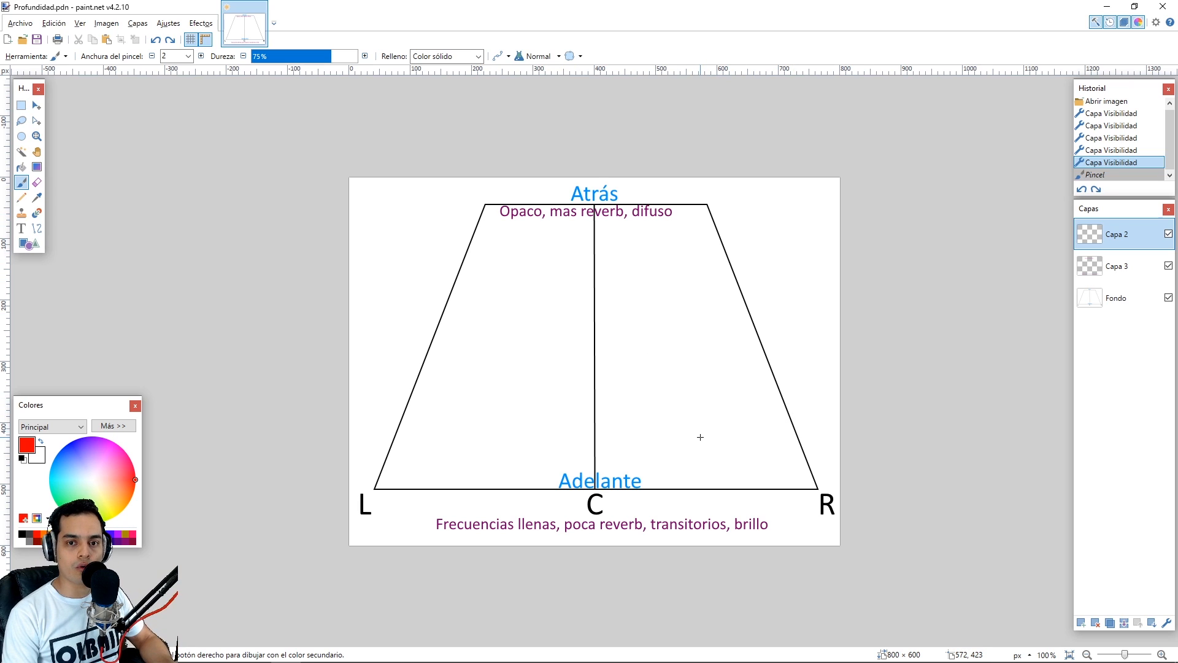
Brush red marks at the front centre, the L side, the R side and around C, undoing each one.
mouse_move(617, 465)
mouse_down()
mouse_move(494, 468)
mouse_move(375, 489)
mouse_move(780, 517)
mouse_move(600, 470)
mouse_move(574, 489)
mouse_move(626, 500)
mouse_move(594, 466)
mouse_up()
key(ctrl+z)
key(ctrl+z)
mouse_move(422, 467)
mouse_down()
mouse_move(433, 474)
mouse_move(423, 465)
mouse_up()
key(ctrl+z)
mouse_move(788, 459)
mouse_down()
mouse_move(810, 463)
mouse_move(784, 457)
mouse_up()
key(ctrl+z)
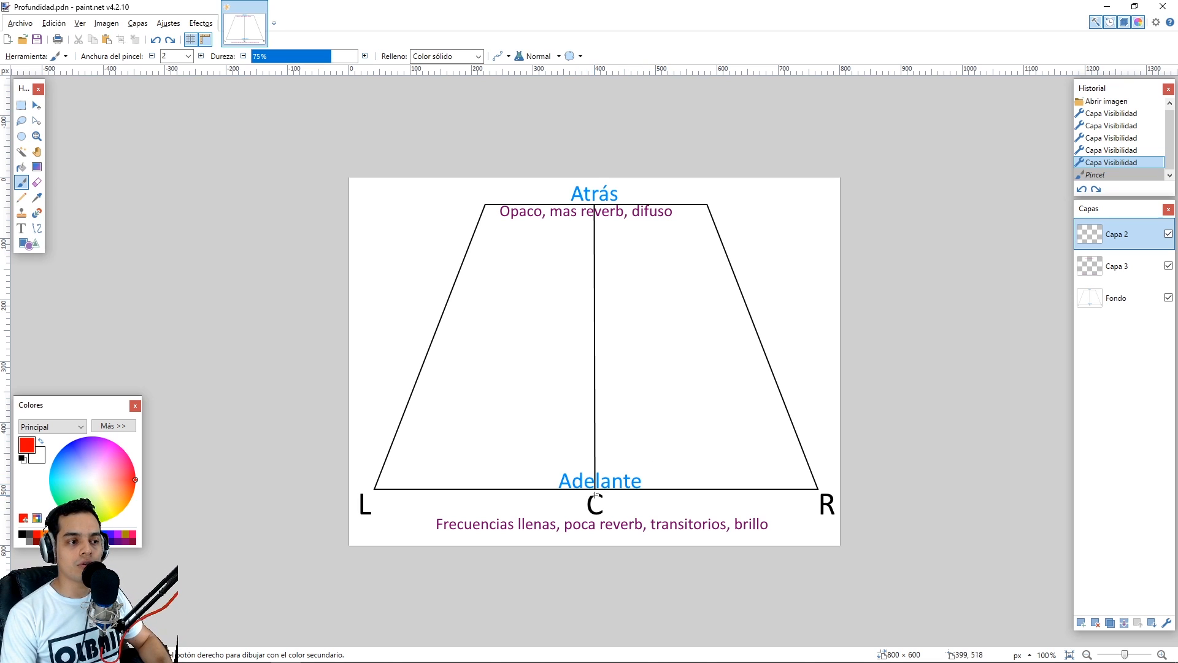
mouse_move(577, 478)
mouse_down()
mouse_move(540, 497)
mouse_move(642, 491)
mouse_move(556, 475)
mouse_up()
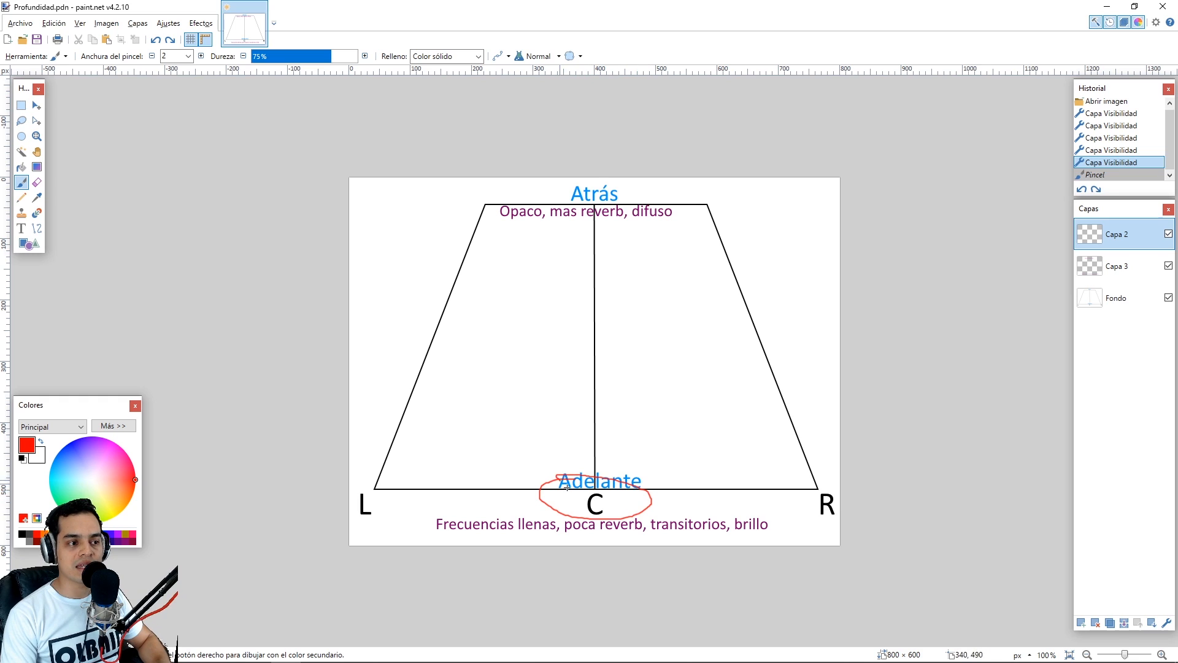
key(ctrl+z)
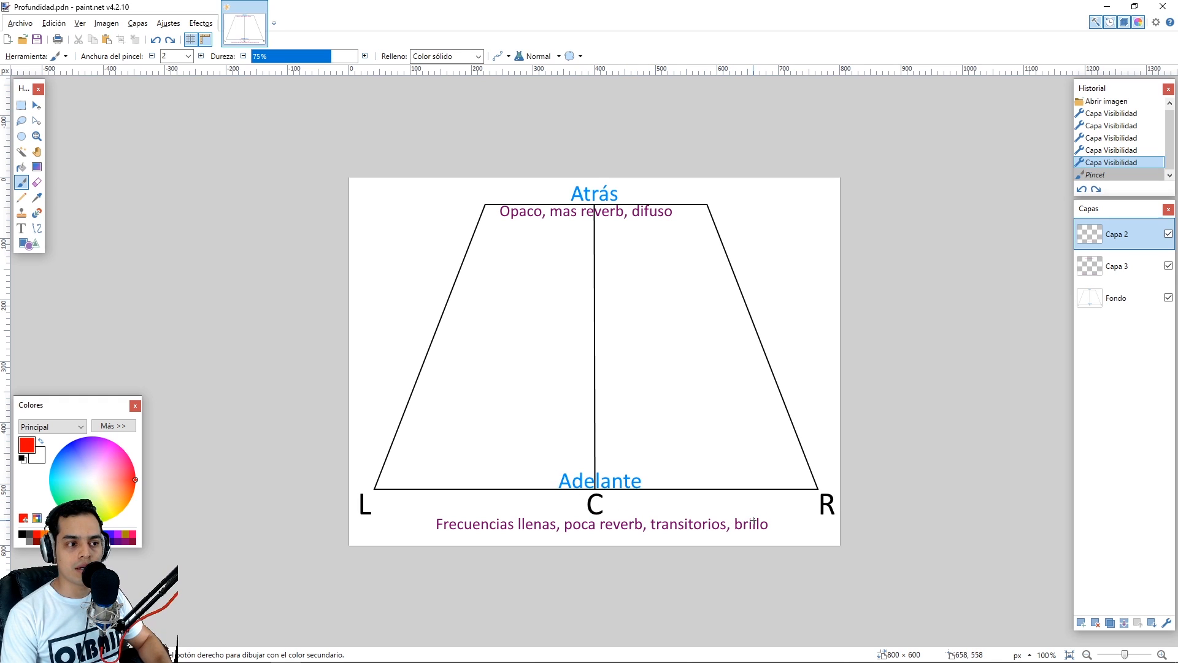
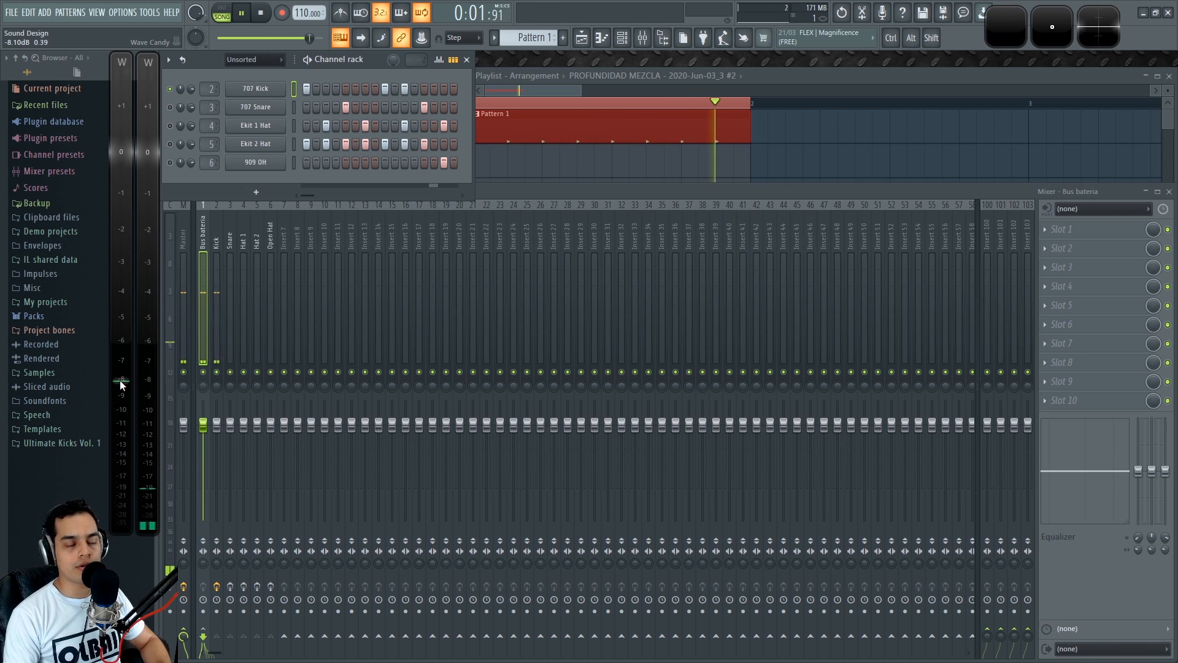
In FL Studio, solo the 707 Snare, 707 Kick, Ekit 1 Hat and Ekit 2 Hat channels in turn to check their peak levels.
right_click(178, 107)
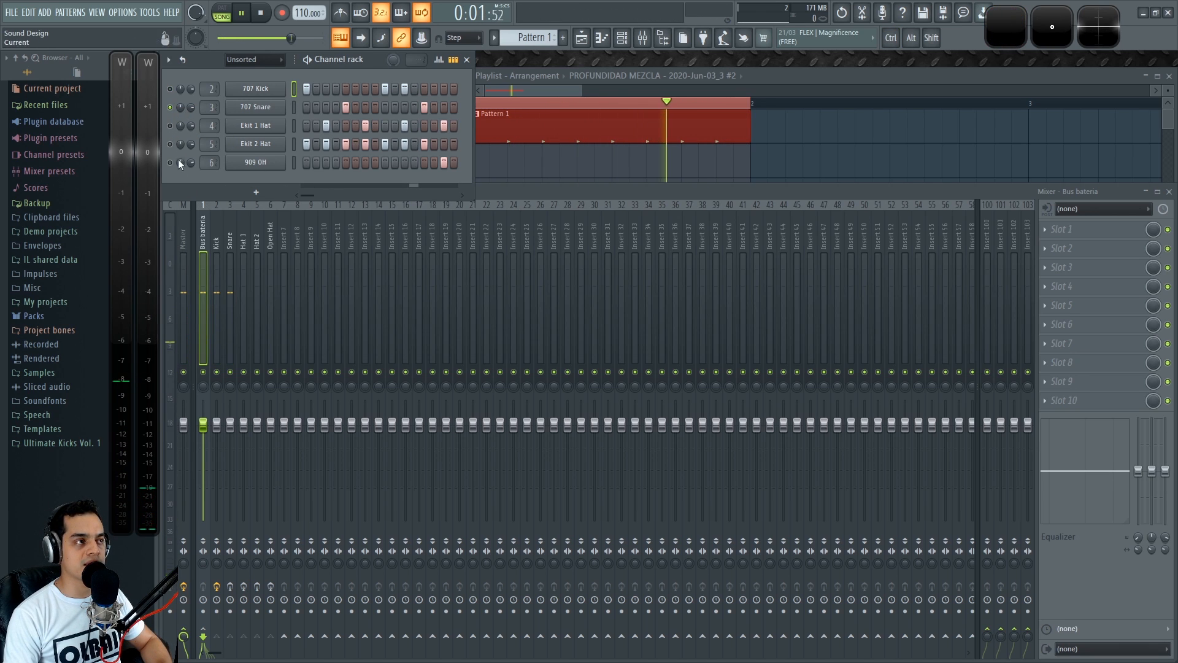
right_click(172, 90)
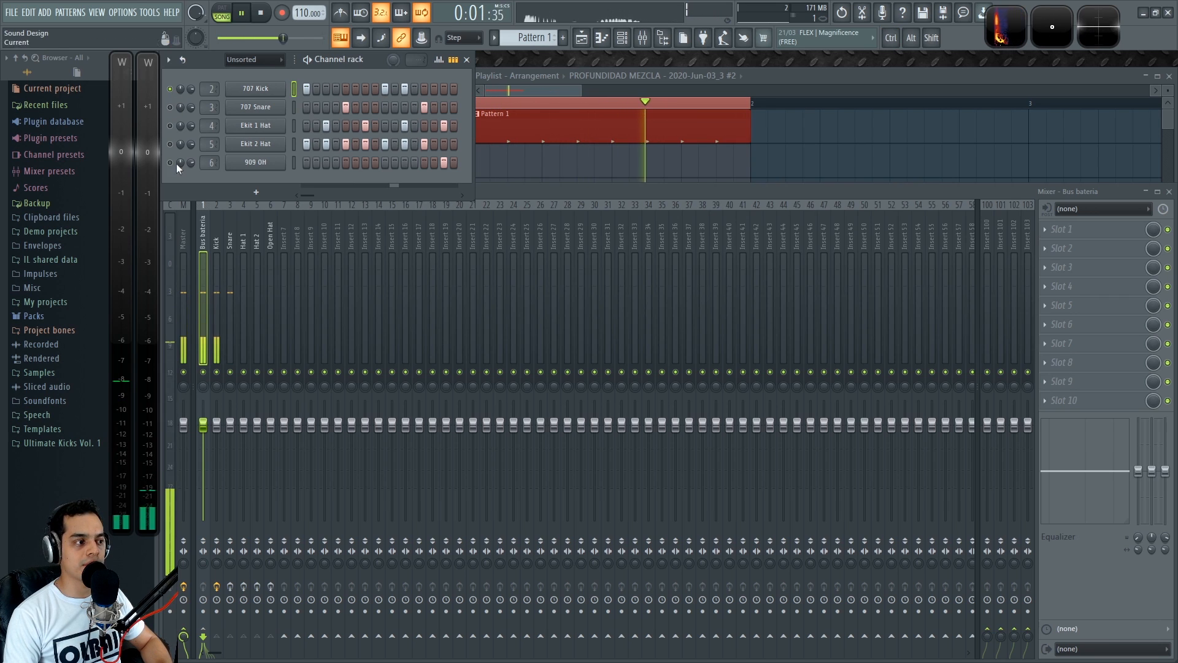
ctrl+click(171, 130)
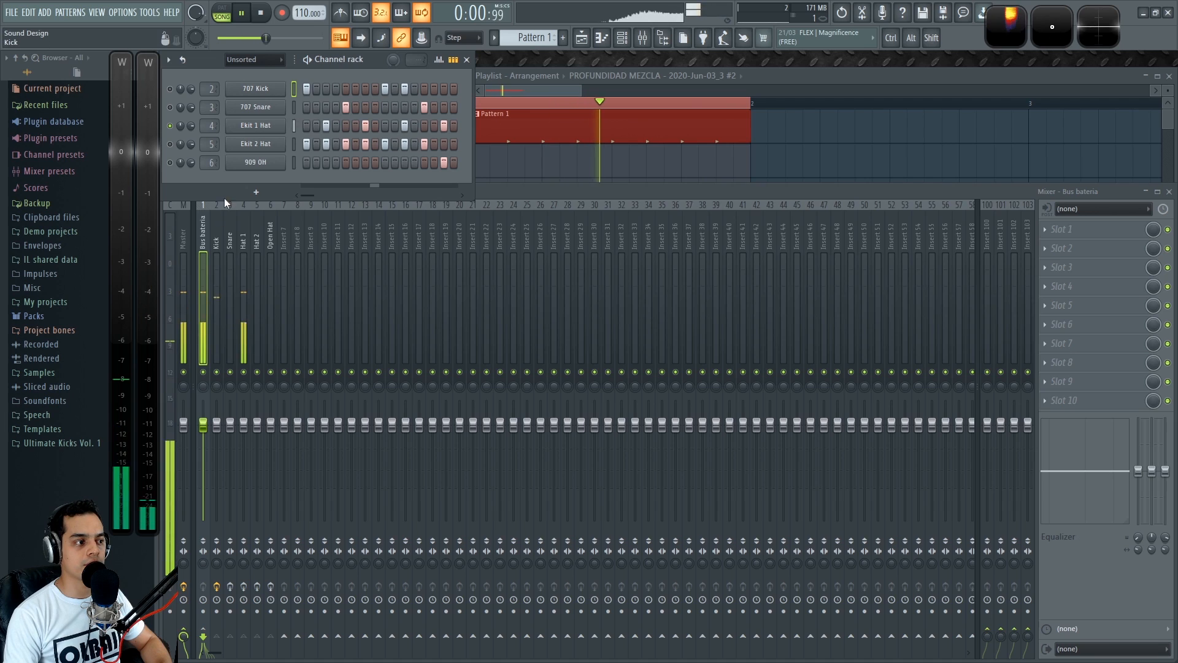
right_click(170, 145)
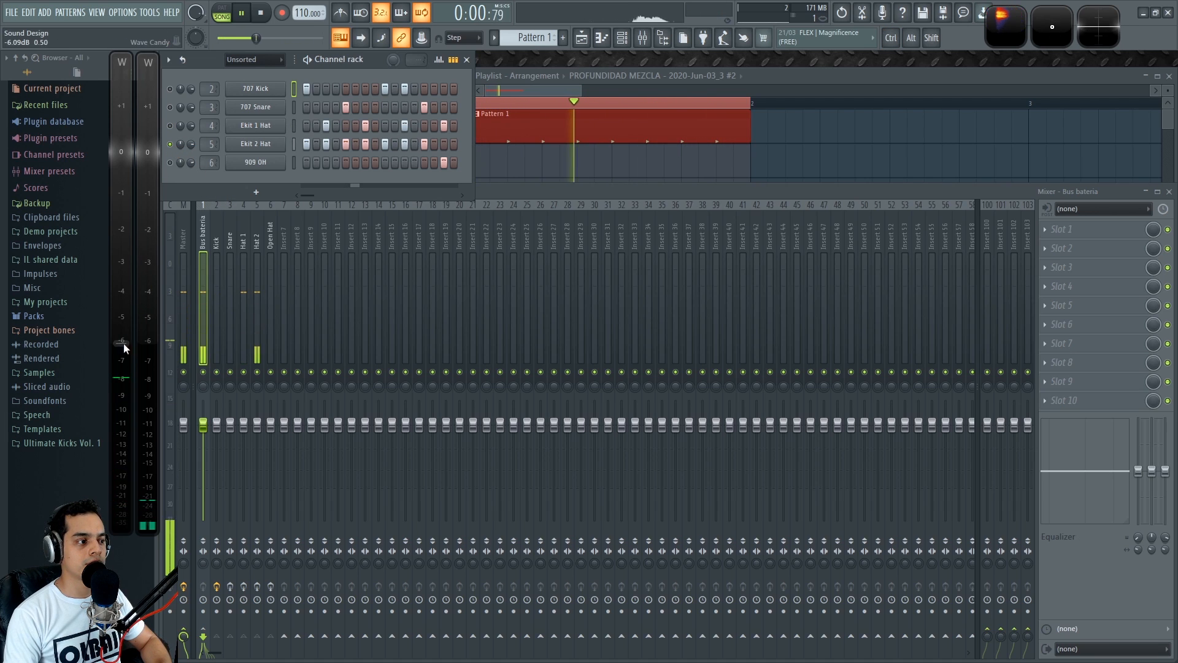
Solo the 909 OH channel and play the pattern to check its peak level in Wave Candy.
key(space)
right_click(171, 164)
key(space)
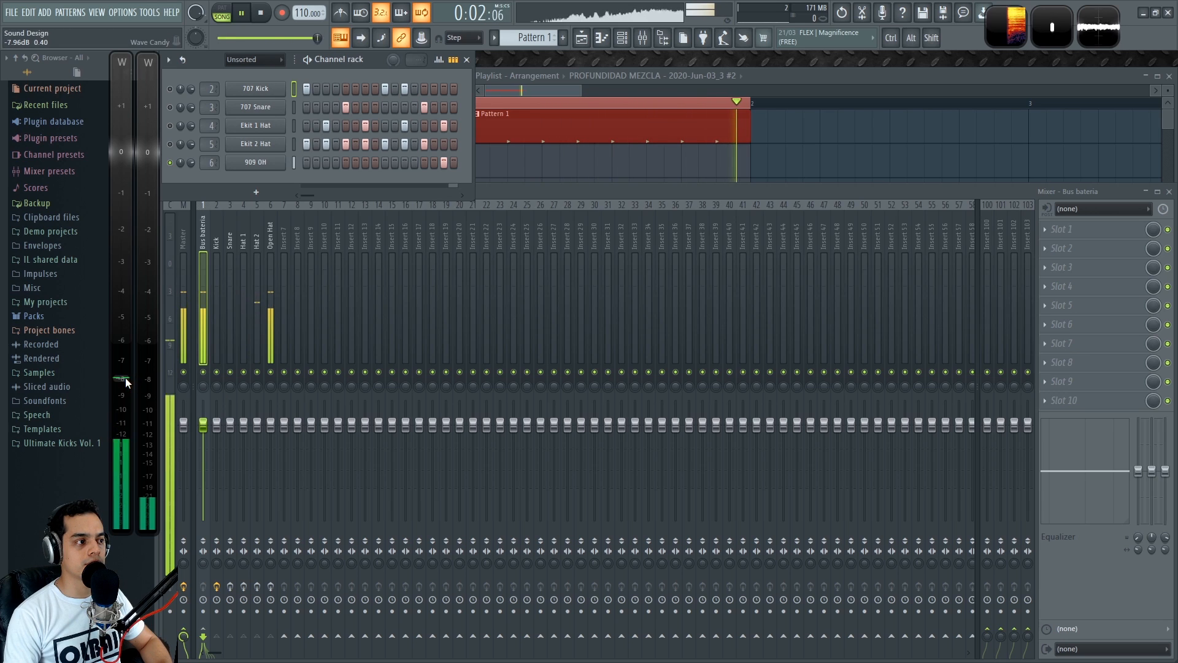
key(space)
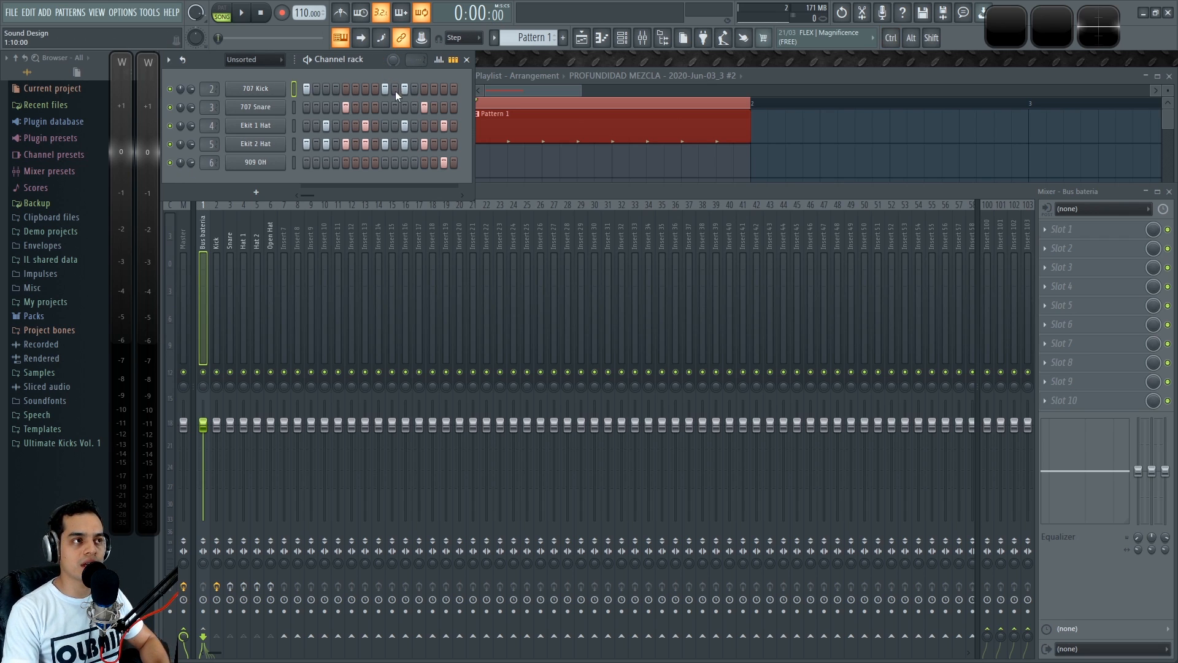
Play the full drum pattern repeatedly with all mixer faders level and observe the combined peaks, selecting the 707 Snare and 909 OH channels.
click(503, 194)
key(space)
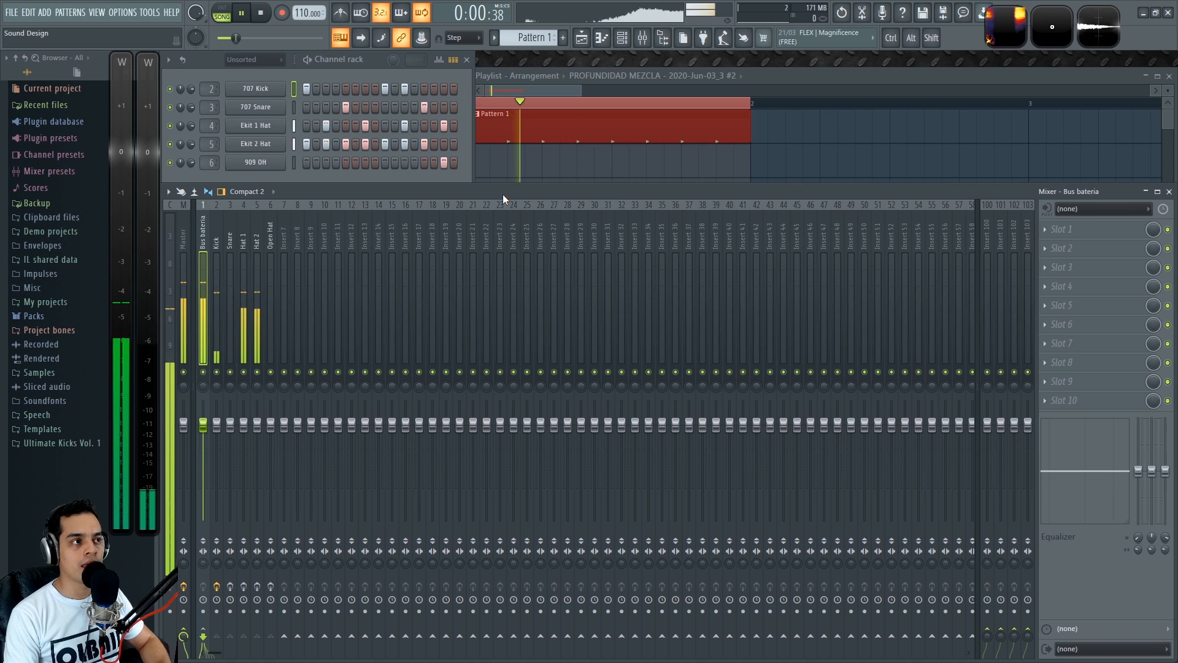
key(space)
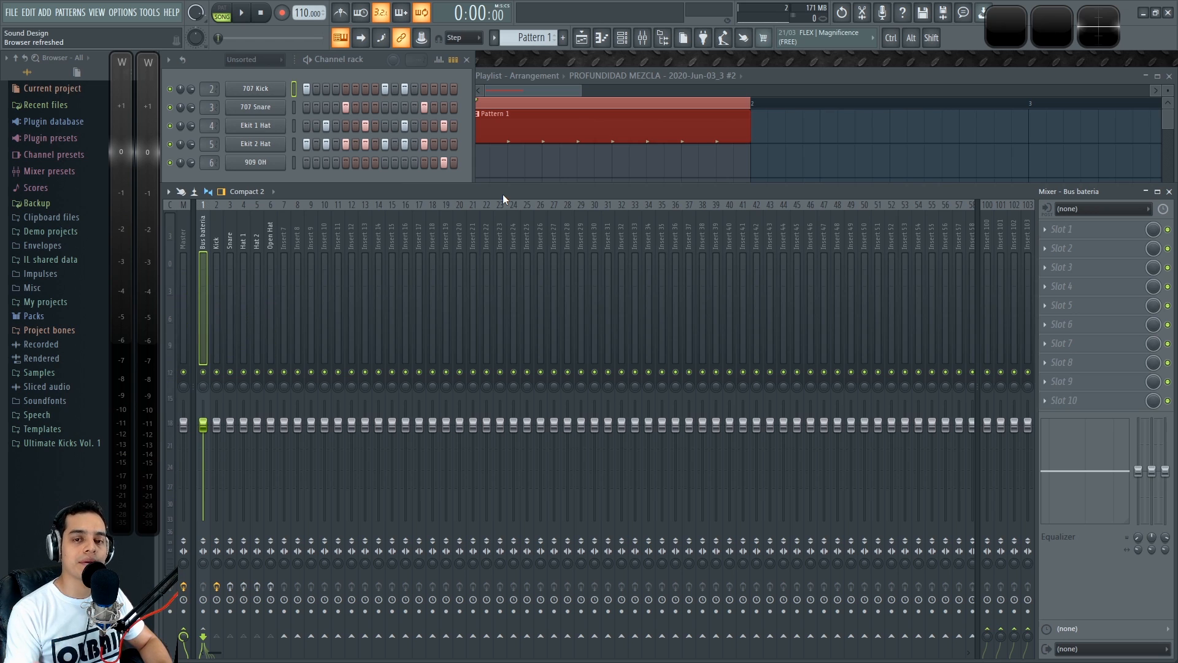
key(space)
key(space)
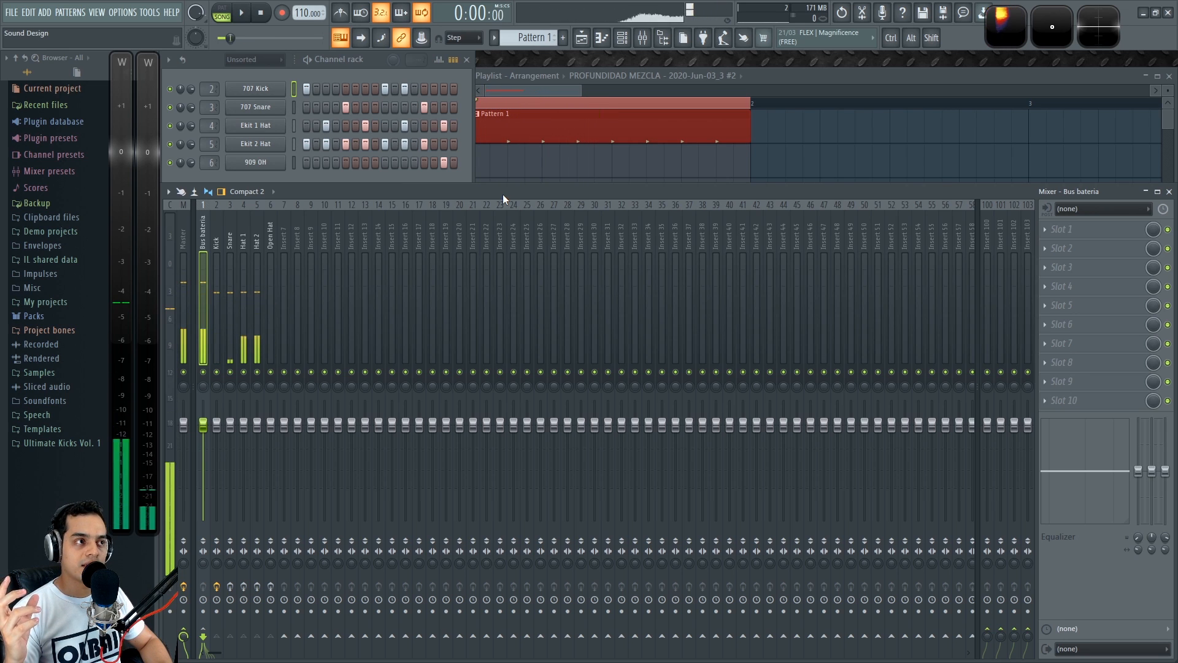
click(294, 108)
click(294, 164)
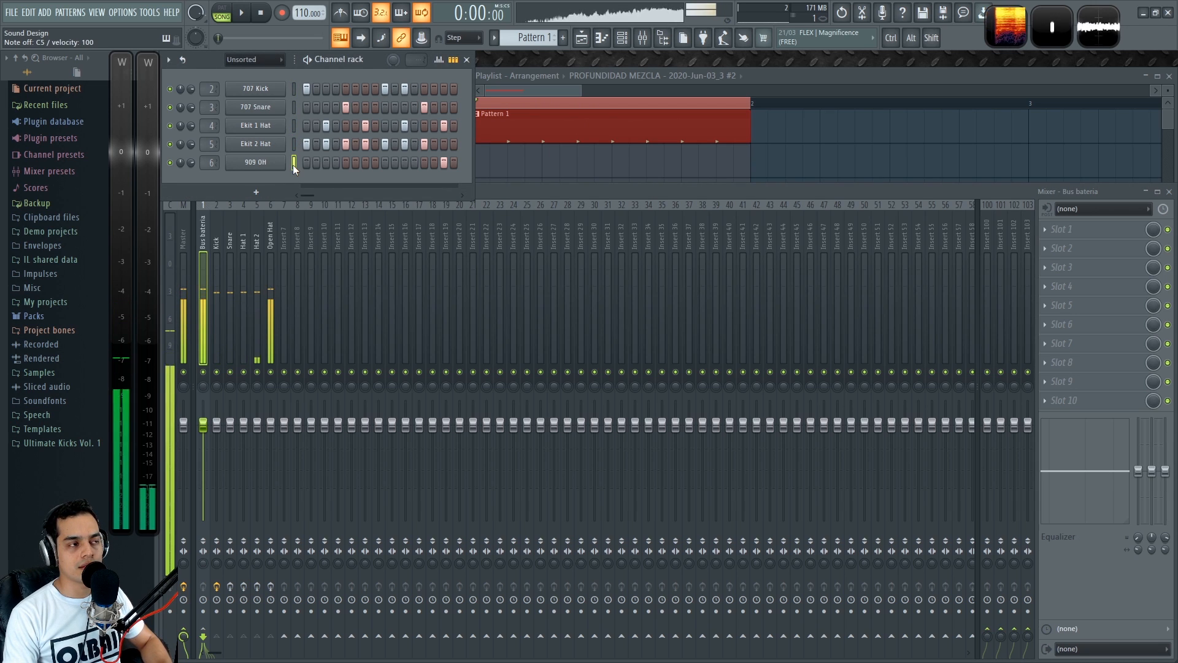
key(space)
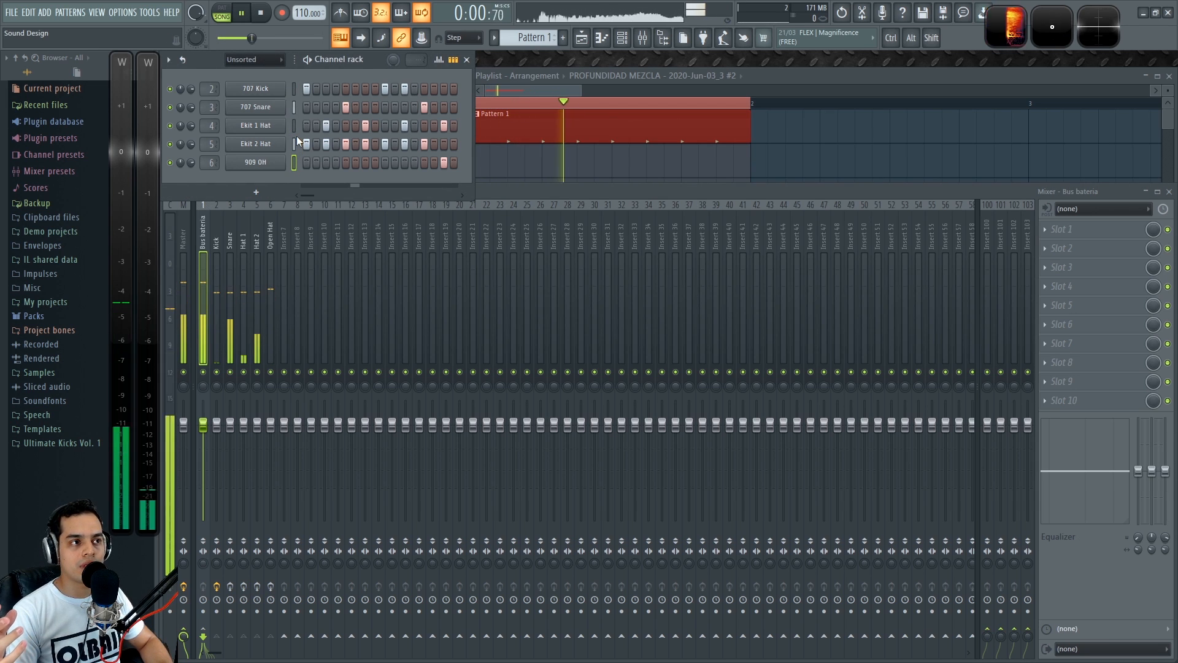
key(space)
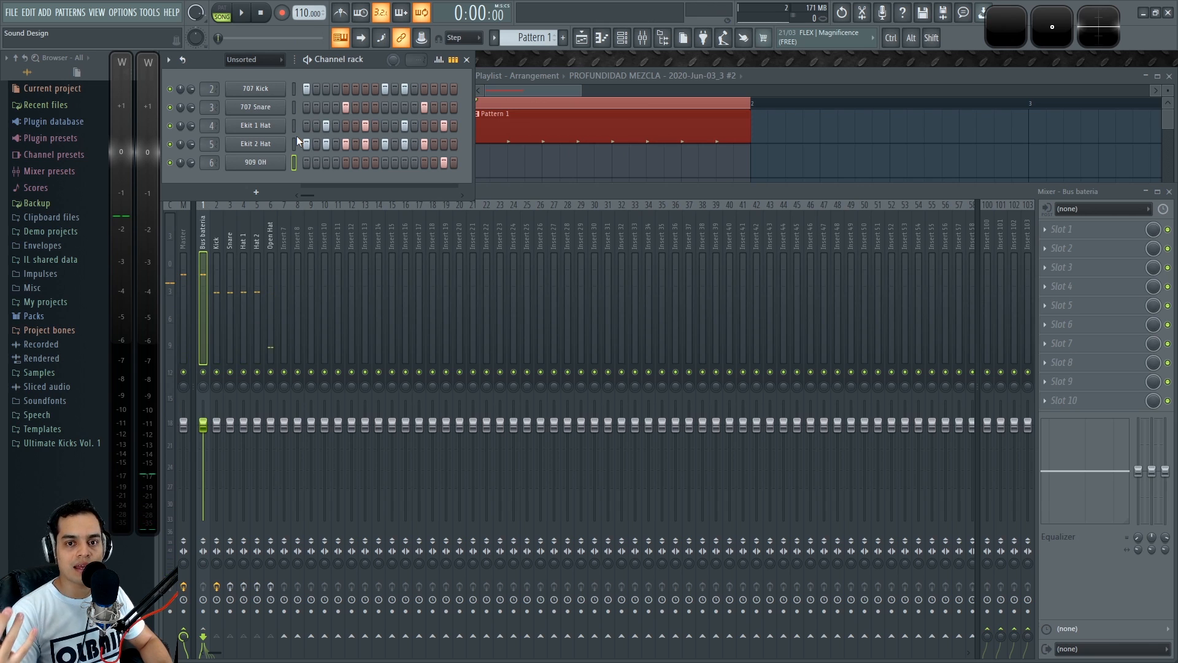
key(space)
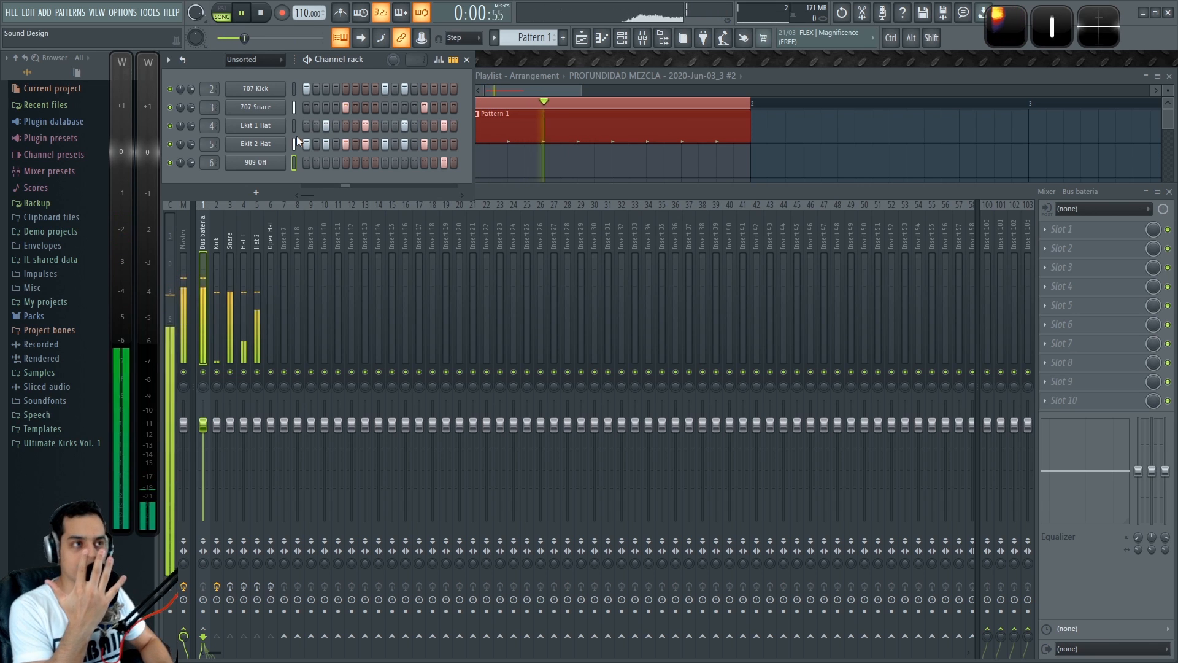
key(space)
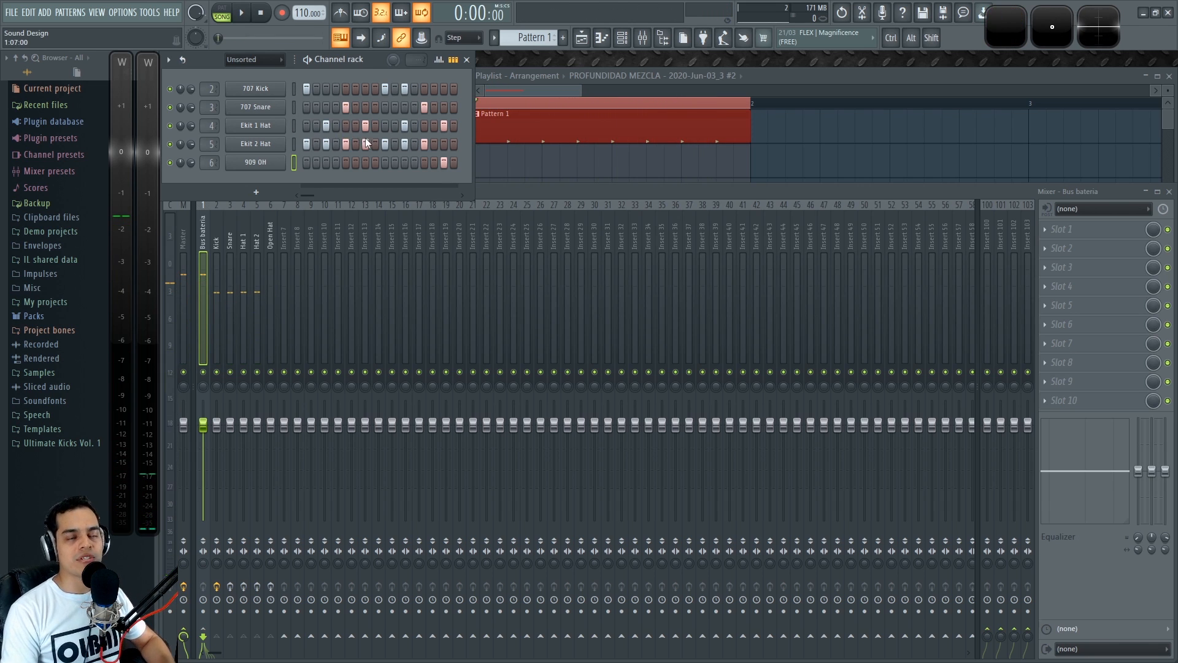
Lower the Snare fader to -6.9 dB and the Hat 1, Hat 2 and Open Hat faders further, and play the pattern to hear depth by volume.
click(281, 290)
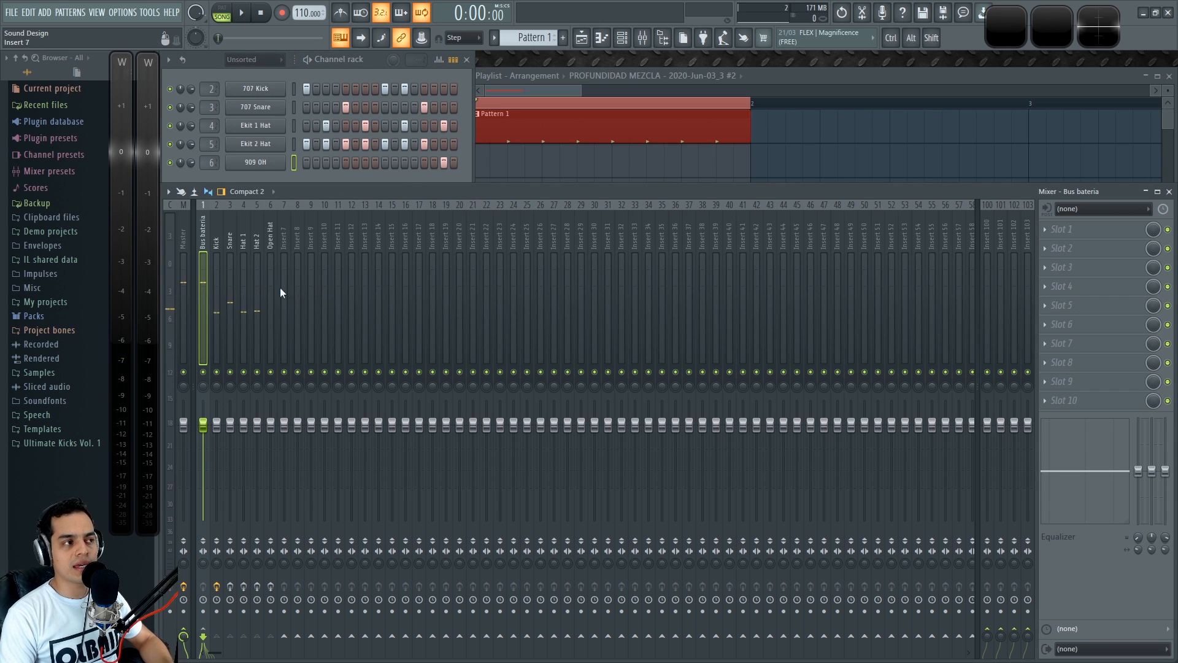
click(218, 238)
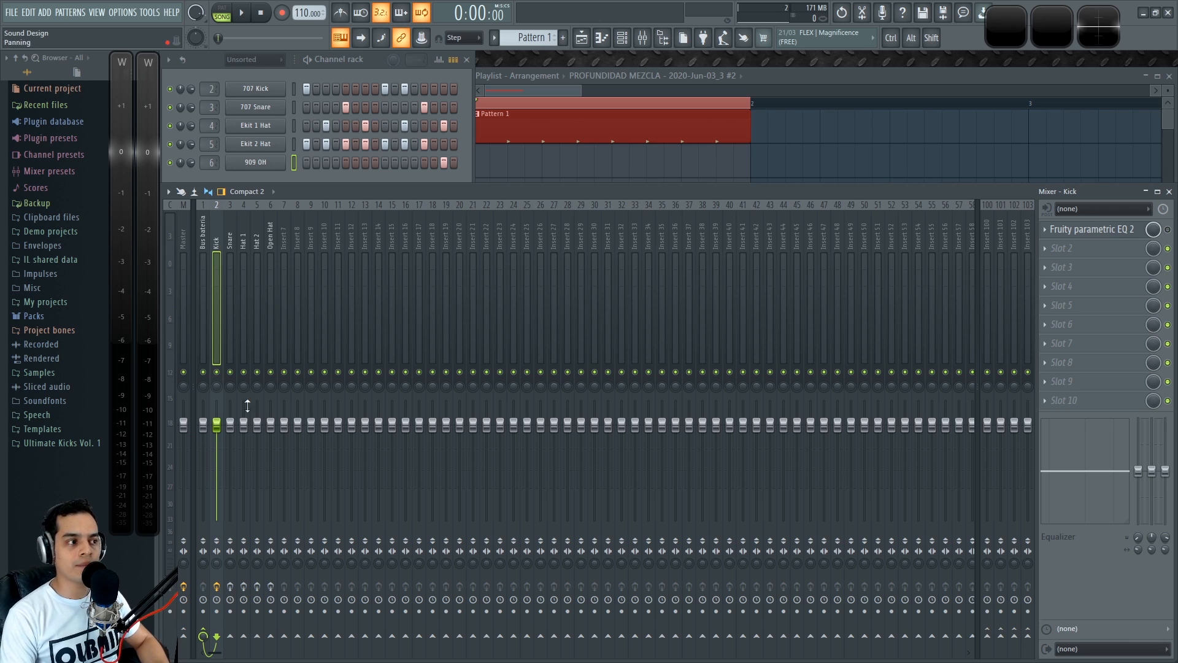
click(230, 235)
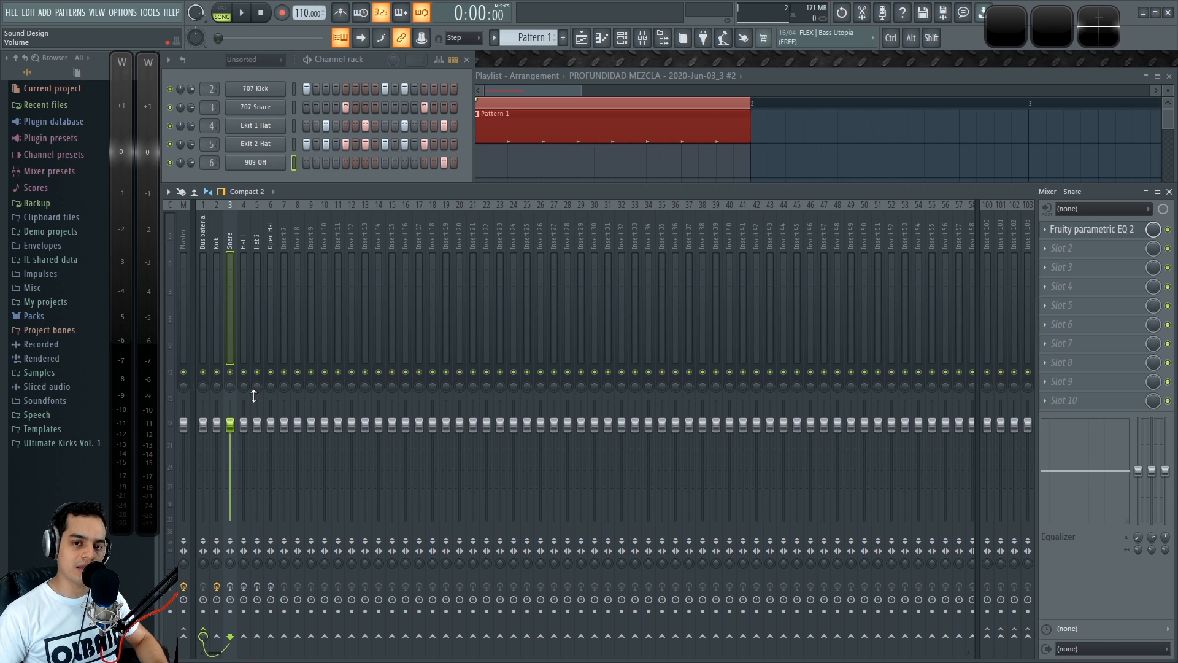
click(245, 233)
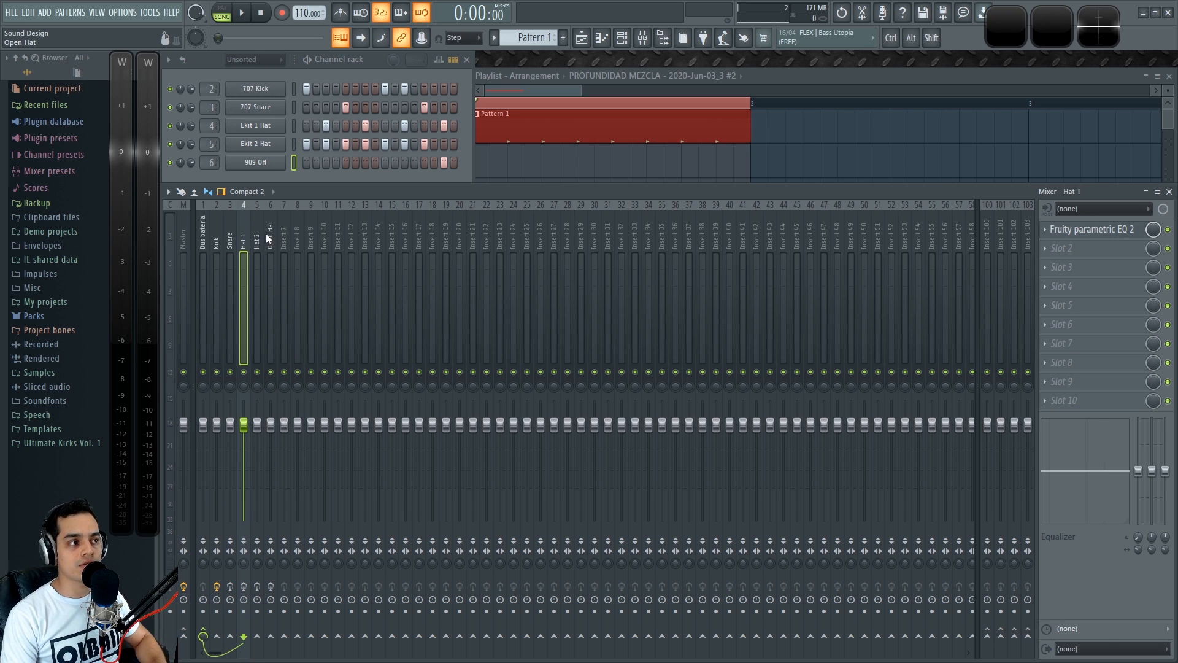
drag(243, 233, 273, 235)
drag(262, 423, 231, 452)
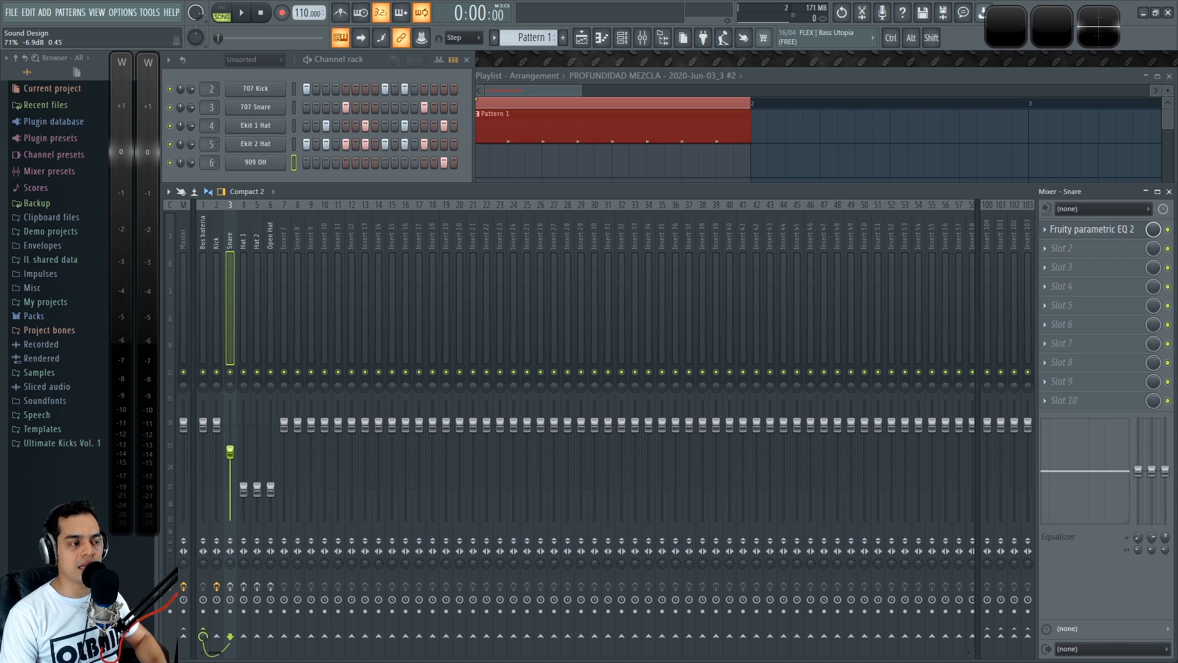
key(space)
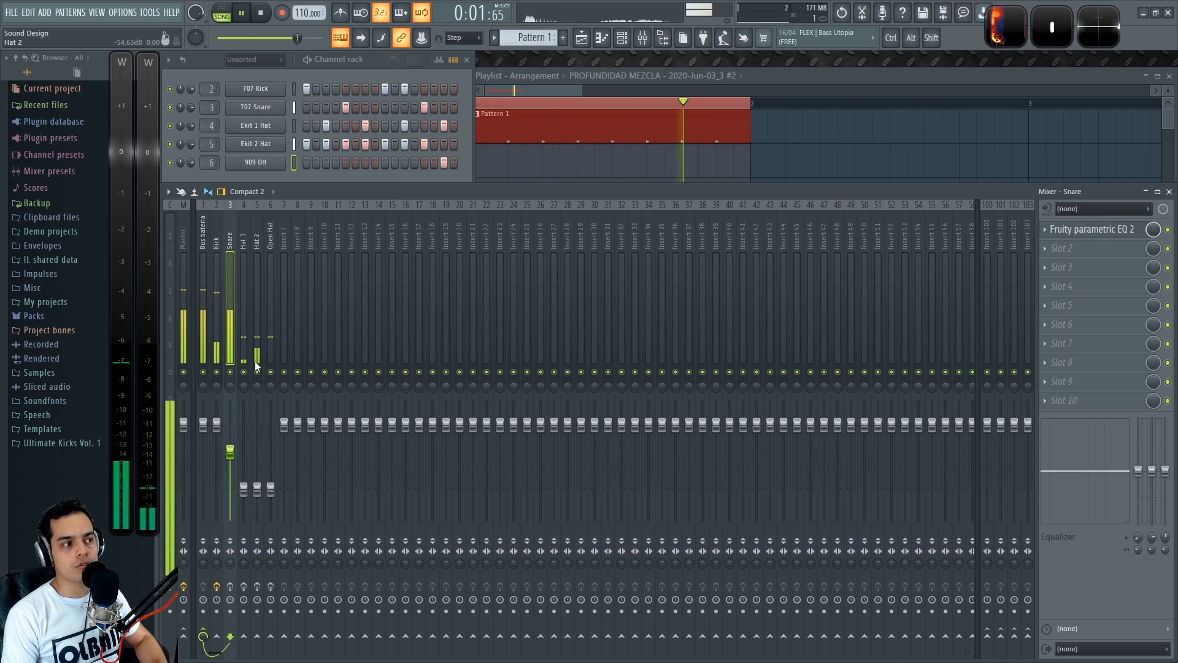
key(space)
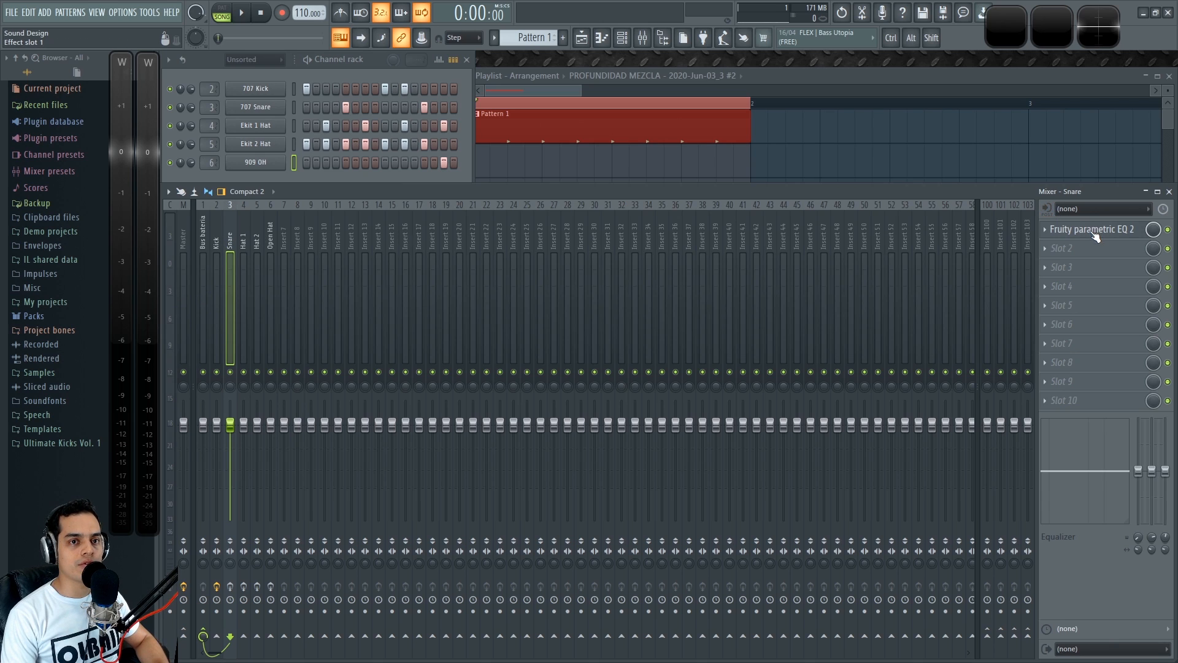
Inspect the Fruity parametric EQ 2 curve on the Snare, Hat 1, Hat 2 and Open Hat mixer tracks in turn.
click(1099, 234)
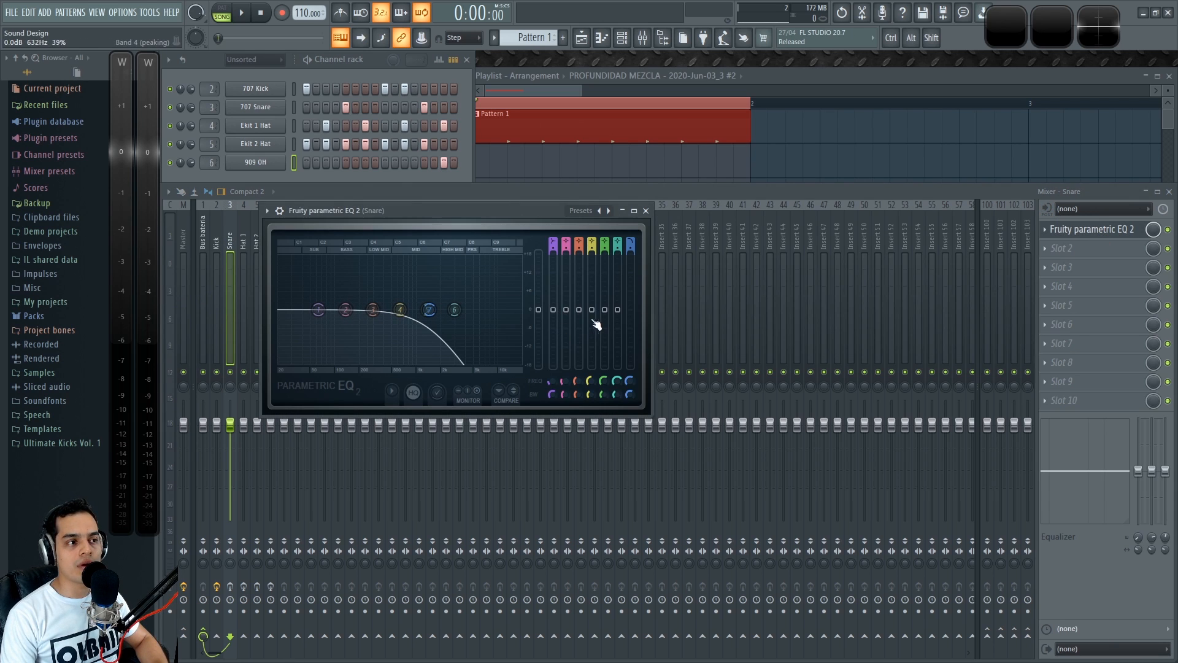
click(645, 210)
click(243, 239)
click(1081, 232)
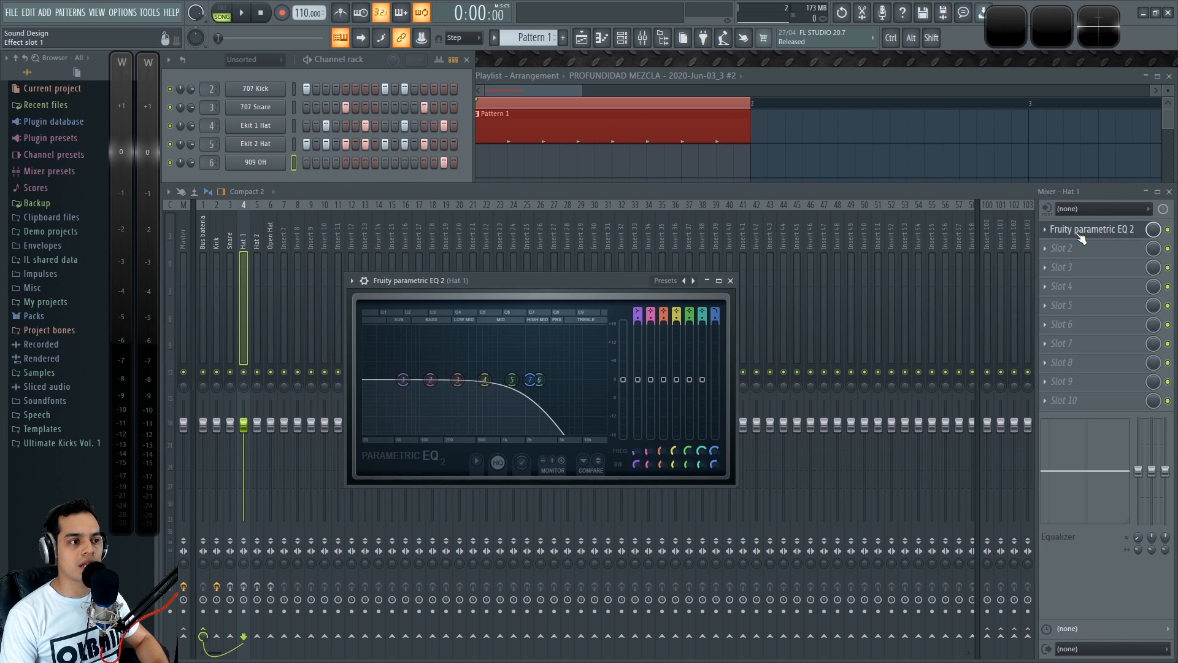
click(1081, 233)
click(257, 239)
click(1105, 232)
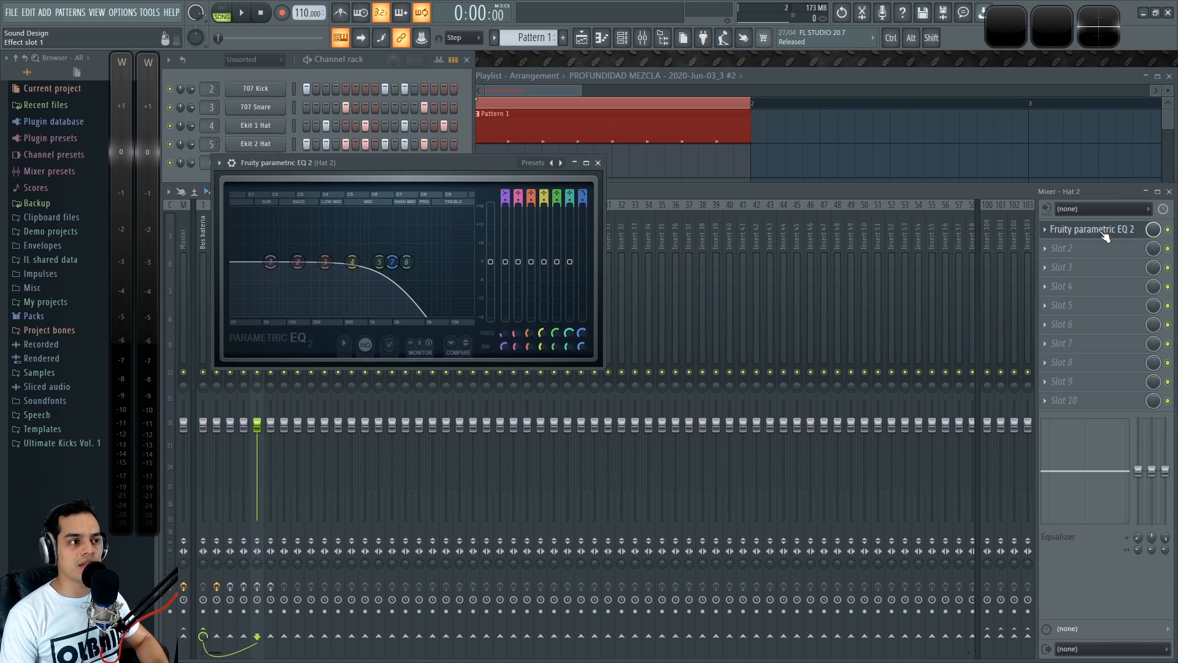
click(1105, 232)
click(271, 239)
click(1105, 232)
click(1103, 234)
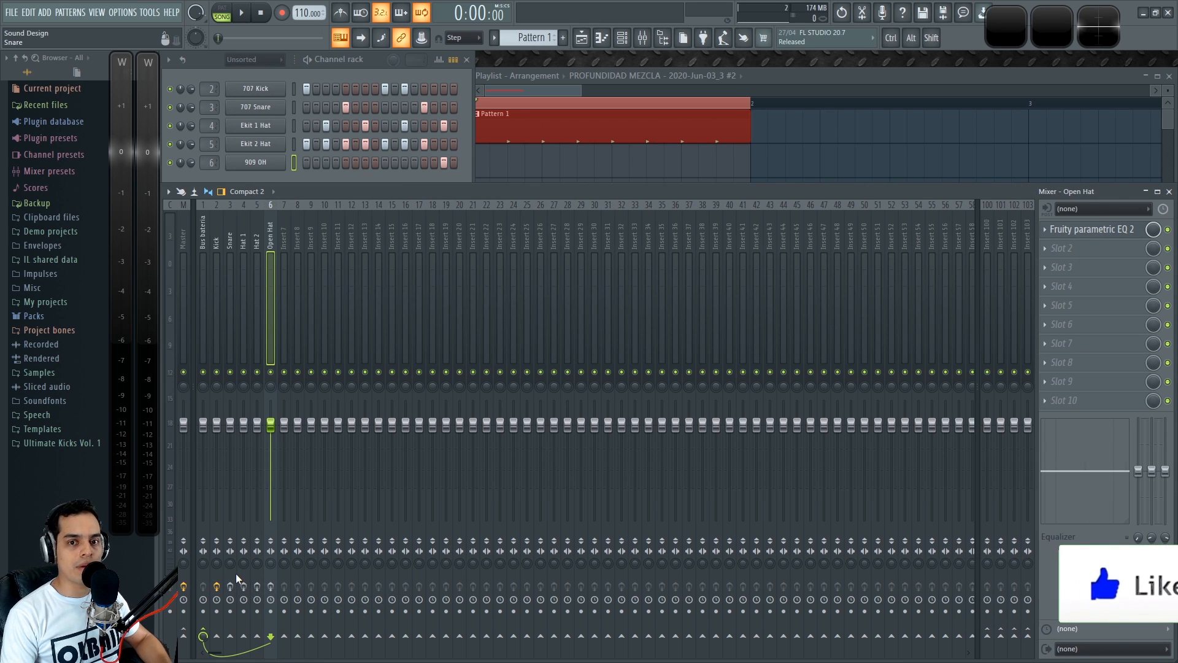
Compare the drum pattern with the Snare, Hat 1, Hat 2 and Open Hat effects switched on and off.
key(space)
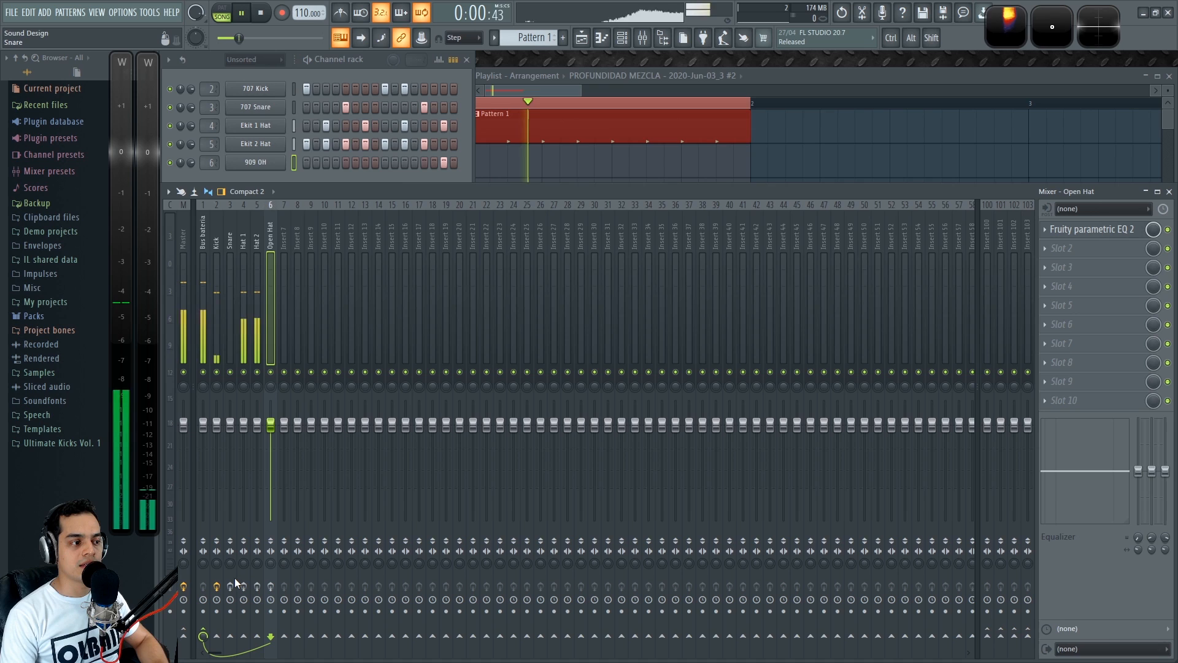
key(space)
click(231, 587)
click(244, 587)
click(257, 587)
click(271, 586)
key(space)
click(270, 587)
key(space)
click(231, 587)
key(space)
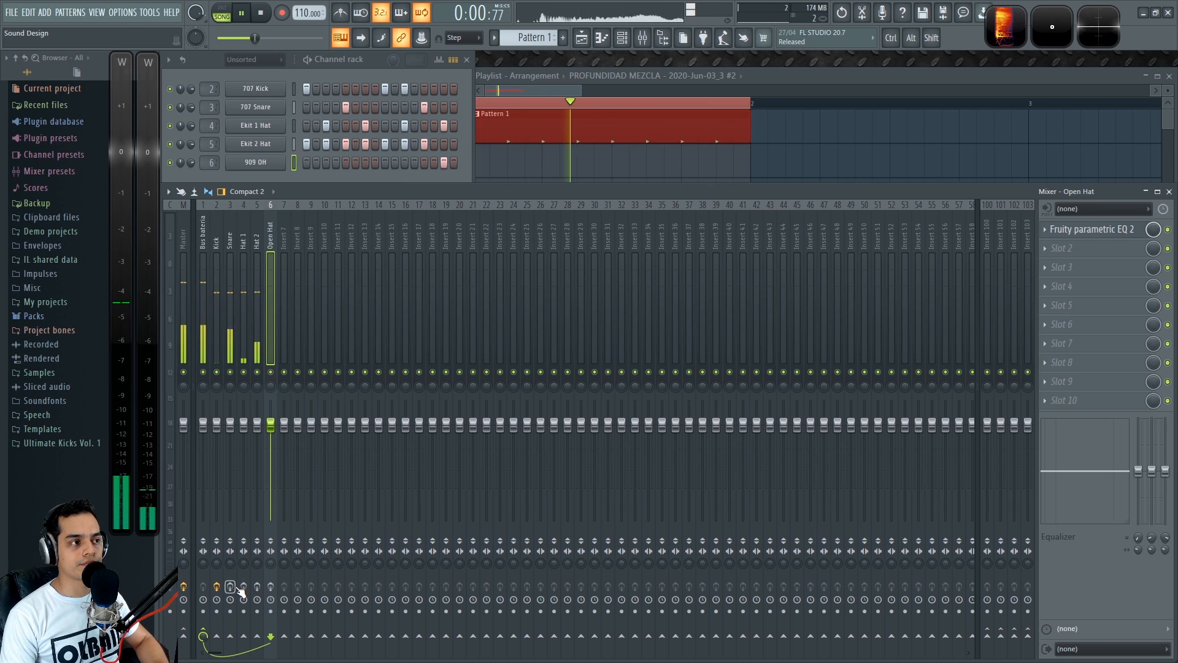
Enable the effects on the Snare, Hat 1, Hat 2 and Open Hat tracks and play the pattern to hear the high-frequency cut.
click(231, 587)
key(space)
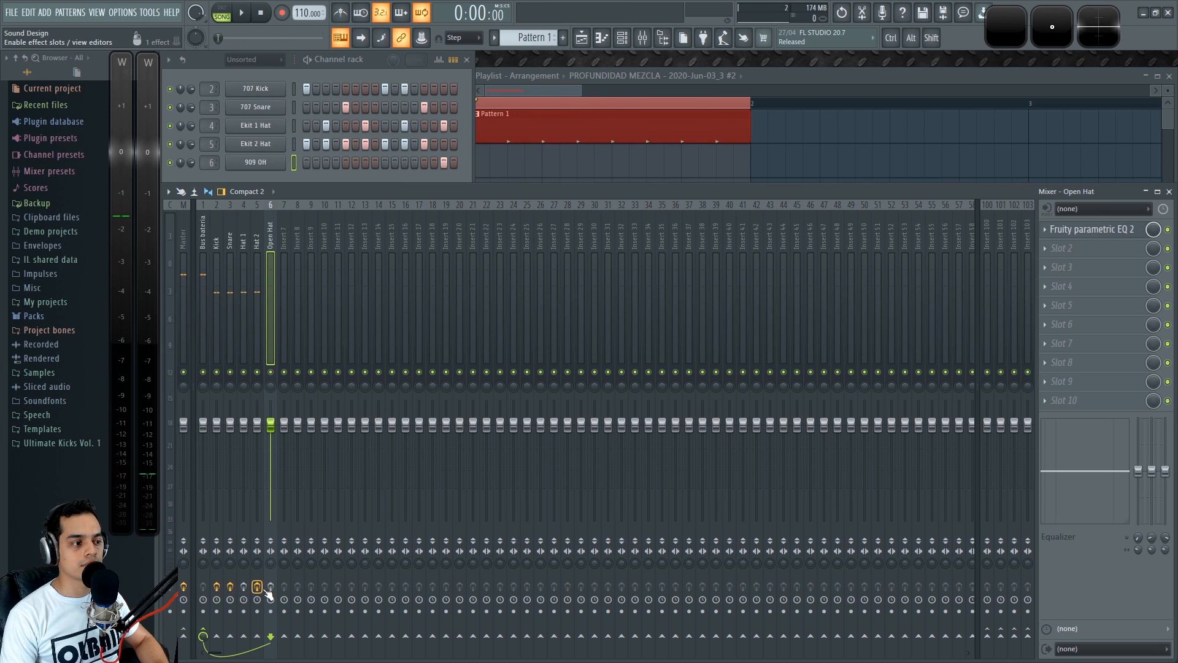
click(244, 586)
key(space)
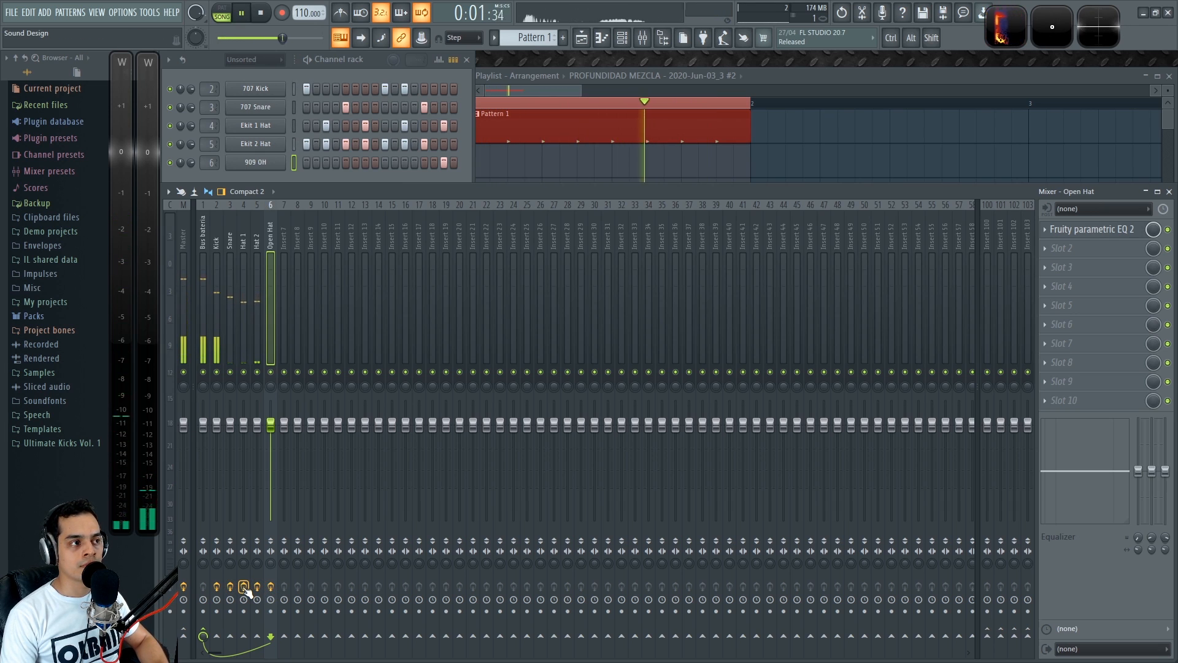
key(space)
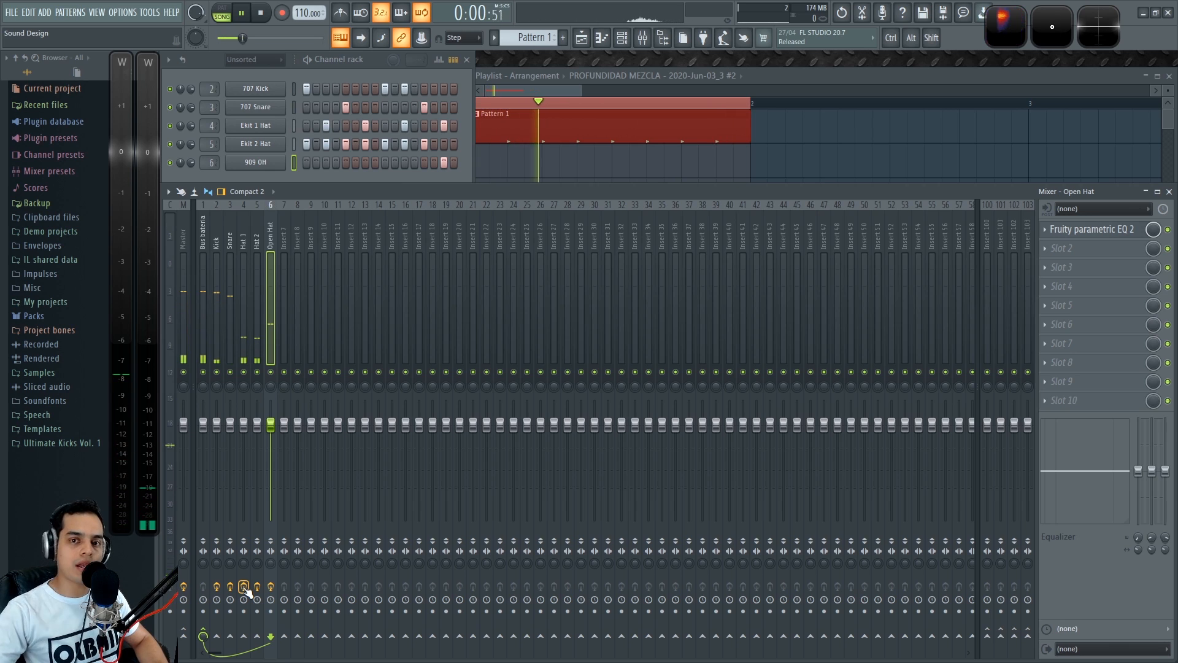
key(space)
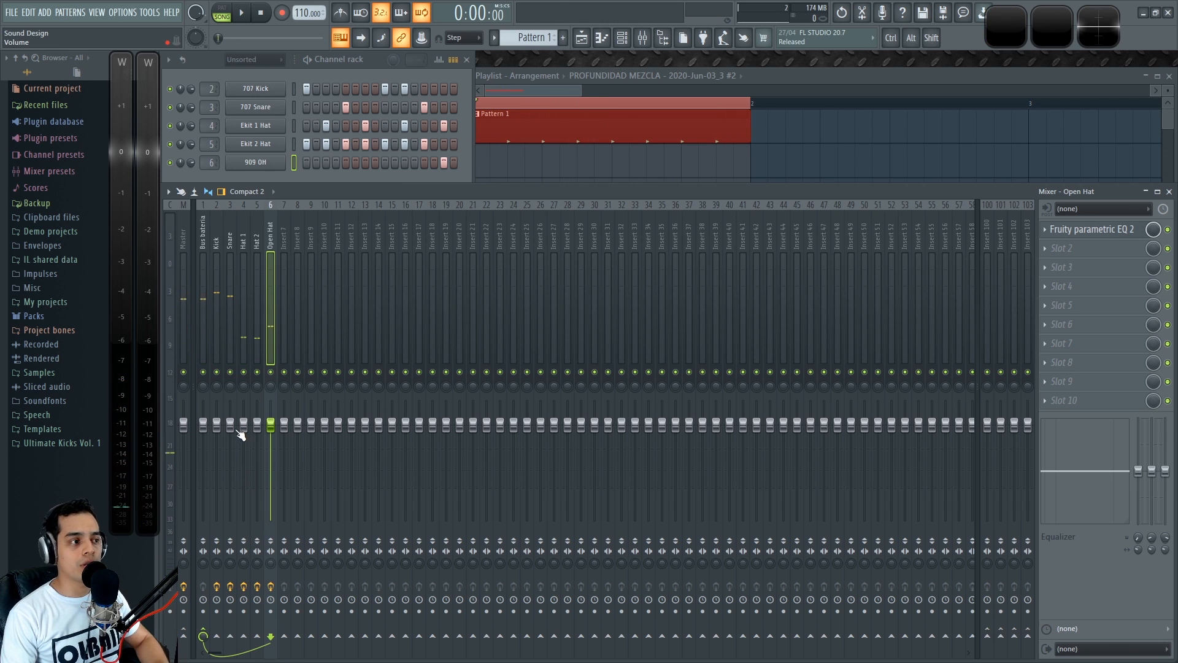
Lower the Snare fader slightly and the Hat 1, Hat 2 and Open Hat faders together further, and play the equalized pattern.
drag(230, 423, 230, 431)
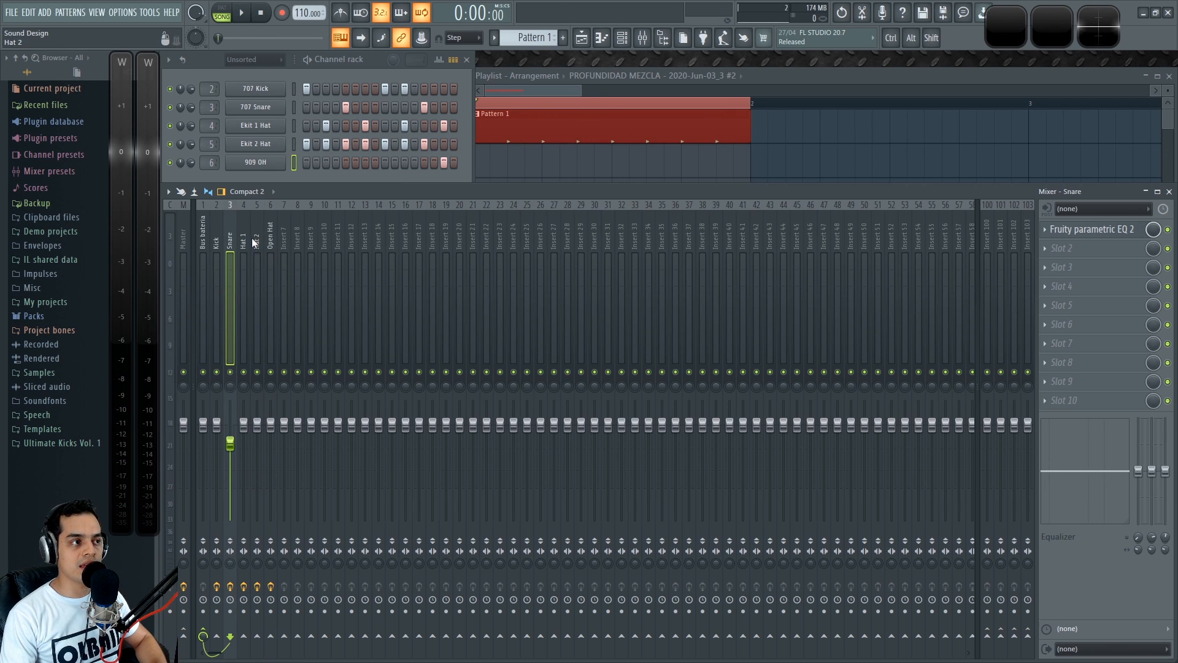
drag(243, 242, 271, 243)
drag(271, 426, 270, 456)
key(space)
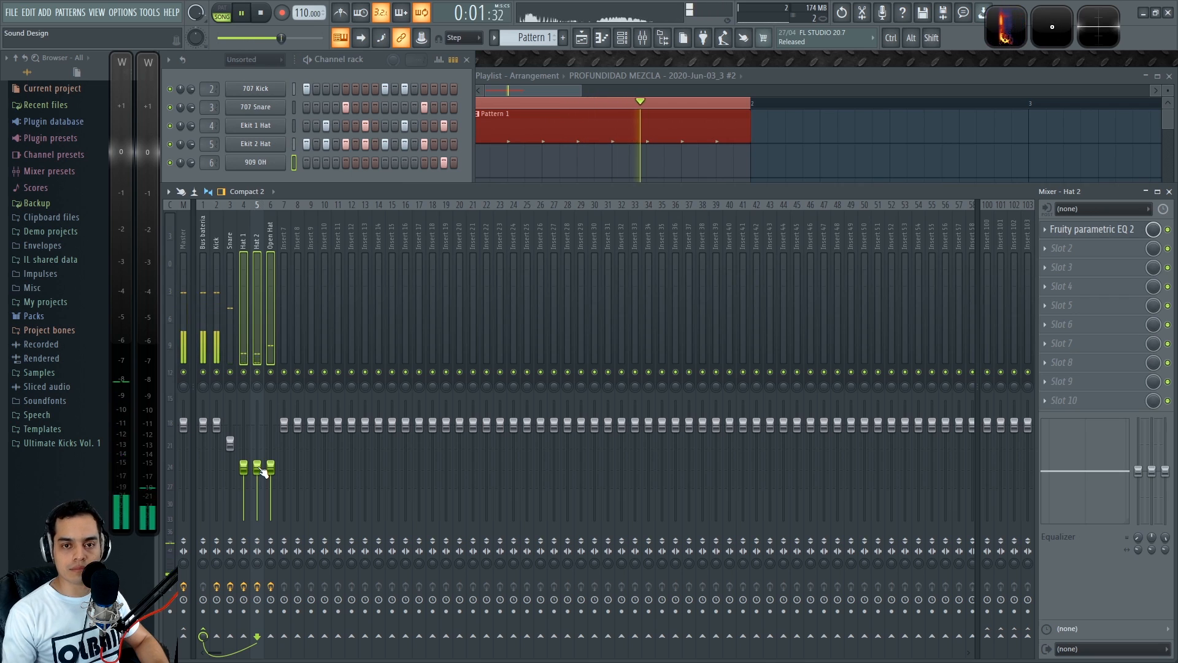
key(space)
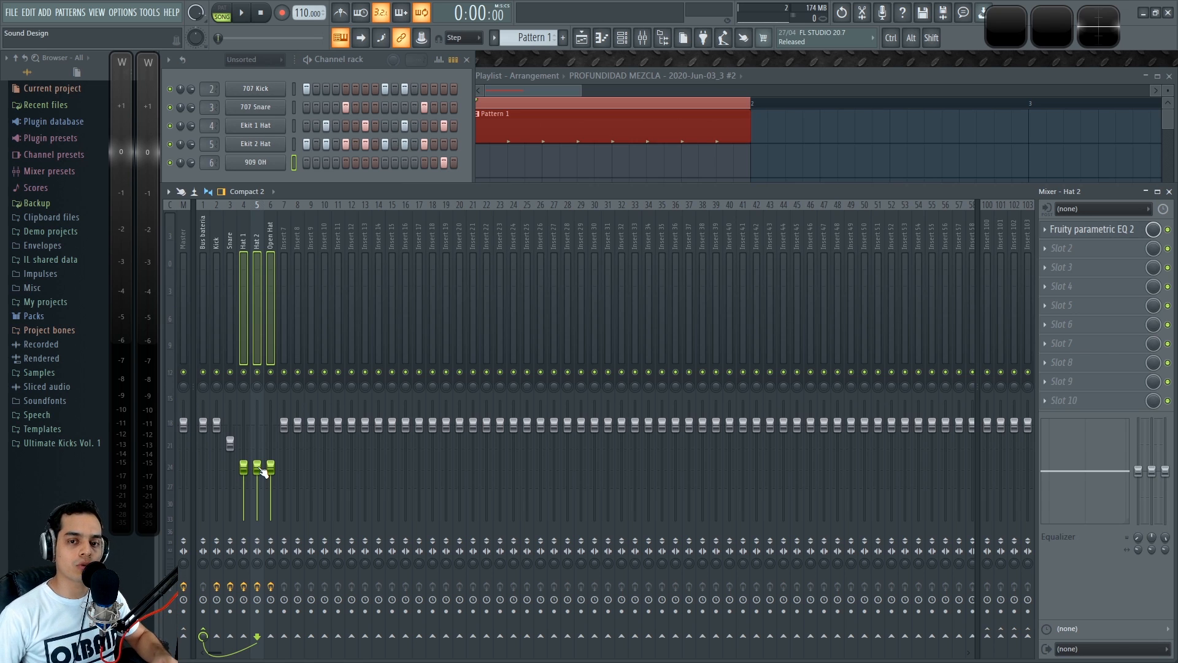
key(space)
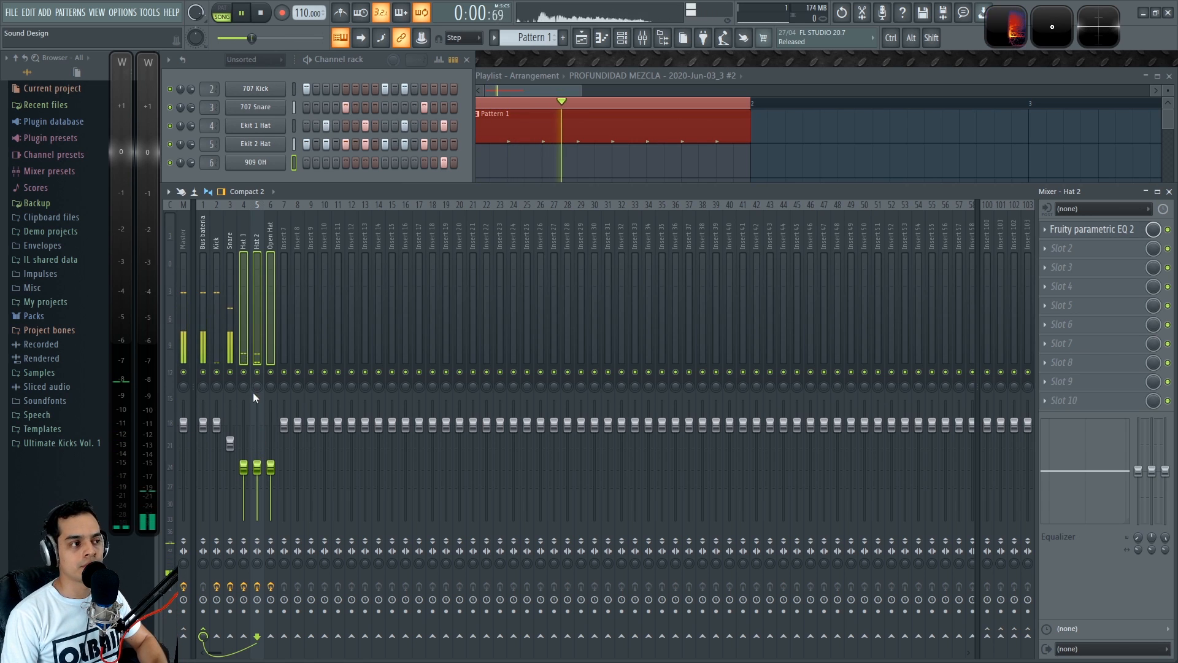
key(space)
Reset the Hat 1, Hat 2, Open Hat and Snare faders to 0.0 dB, bypass their effects and select Bus bateria.
alt+click(245, 468)
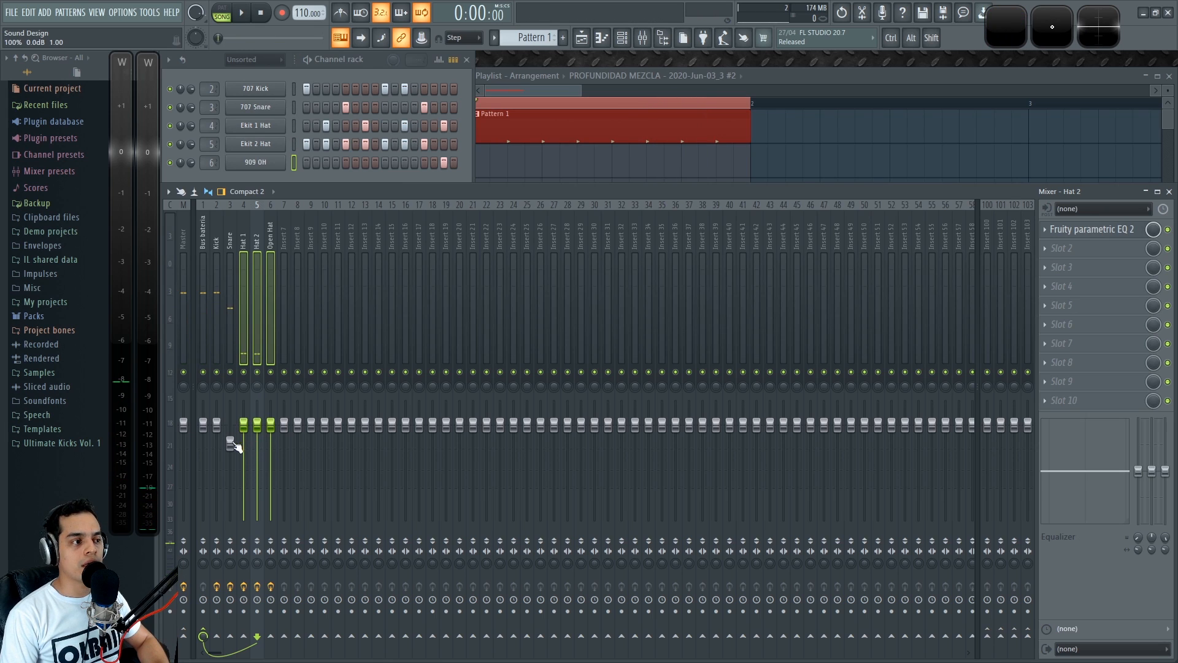
click(231, 232)
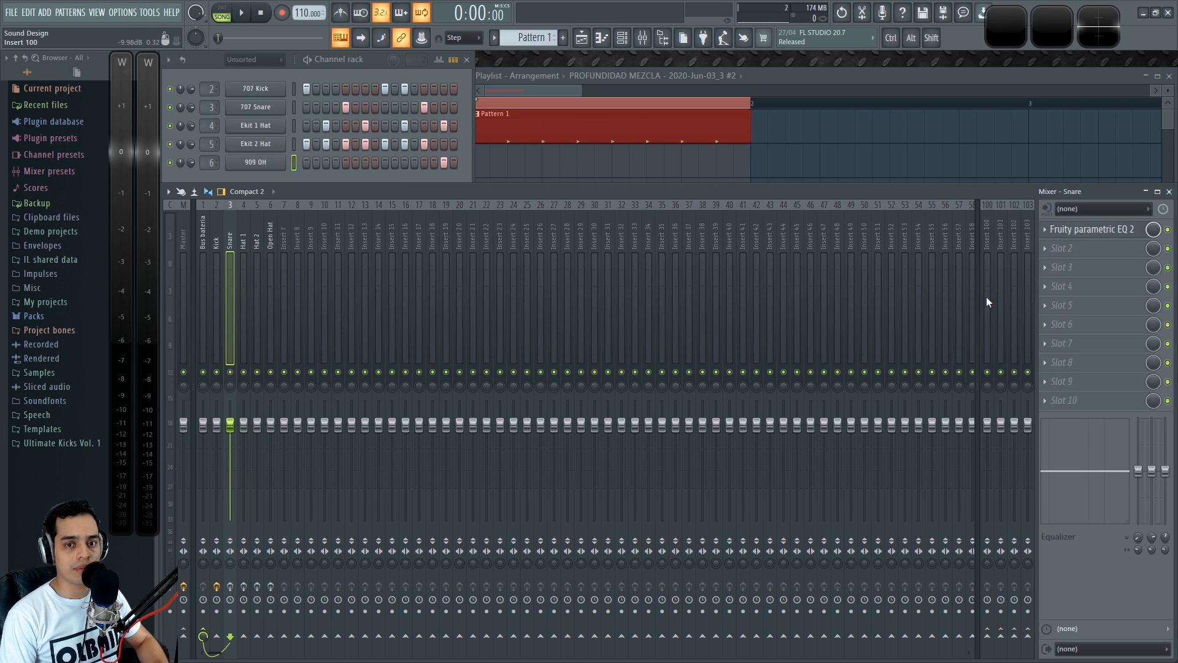
click(204, 238)
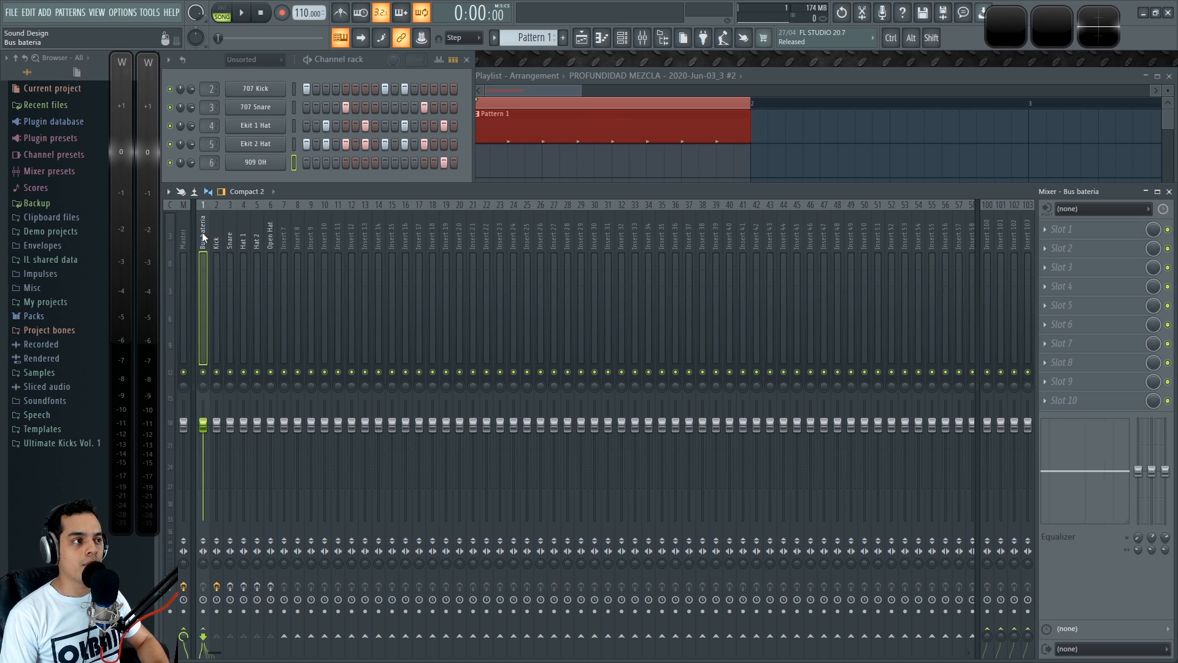
Add Fruity Reeverb 2 to slot 3 of the Snare track and load its Drum Room preset.
click(230, 234)
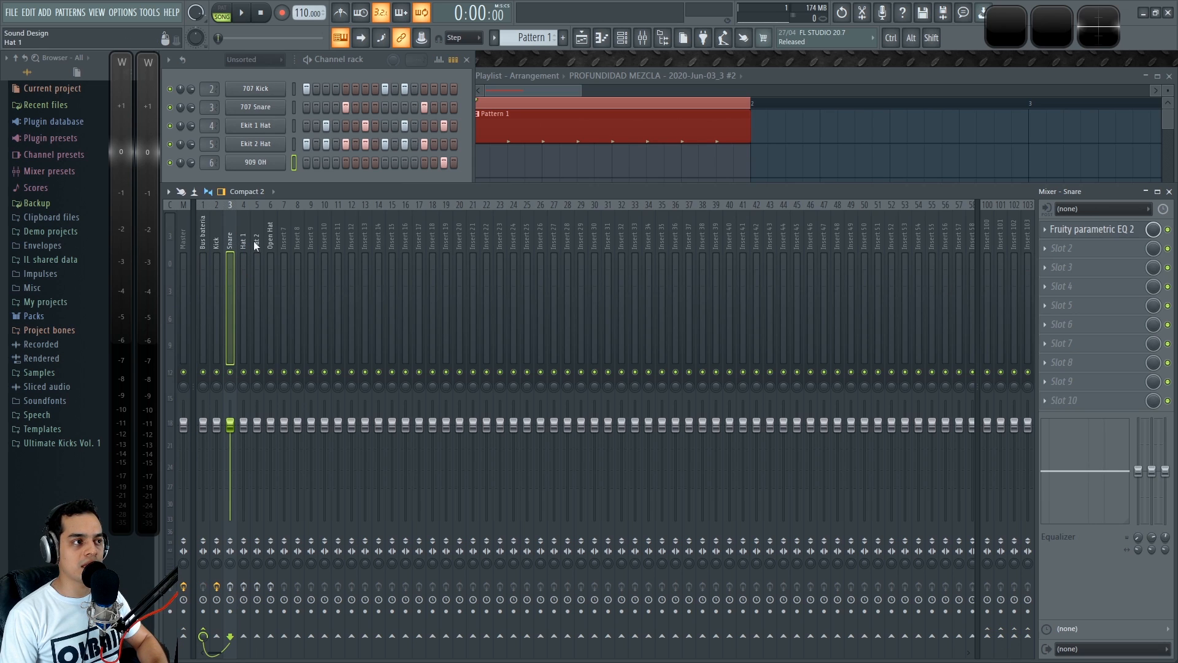
click(1054, 270)
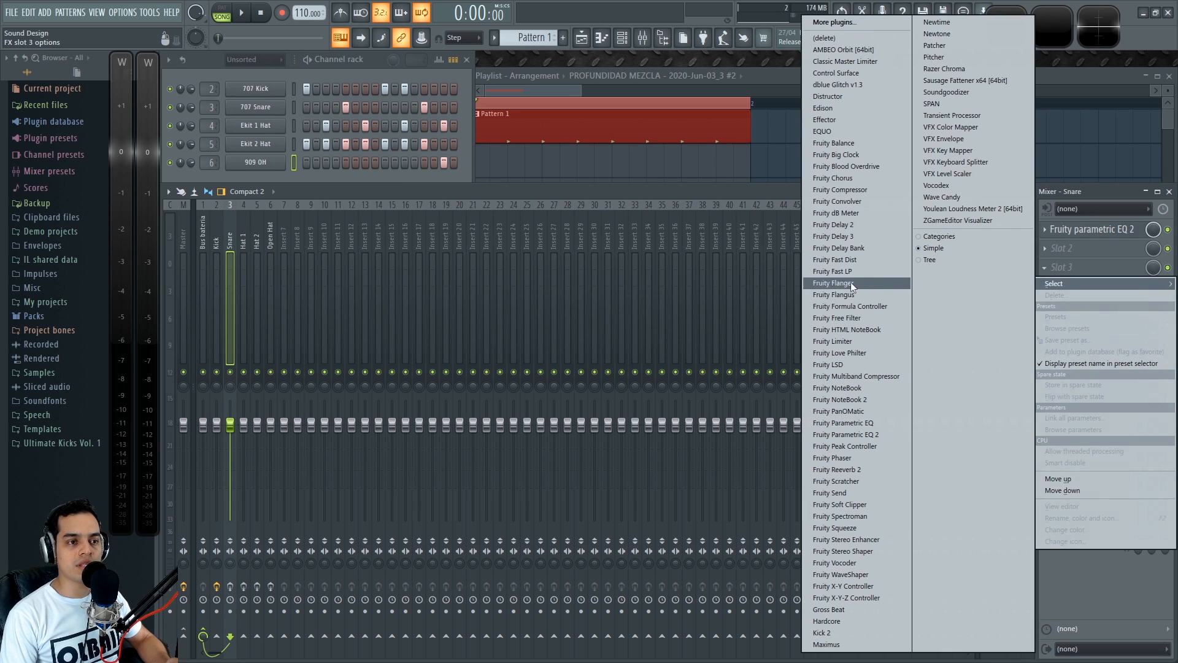
click(847, 470)
drag(428, 147, 532, 195)
right_click(594, 195)
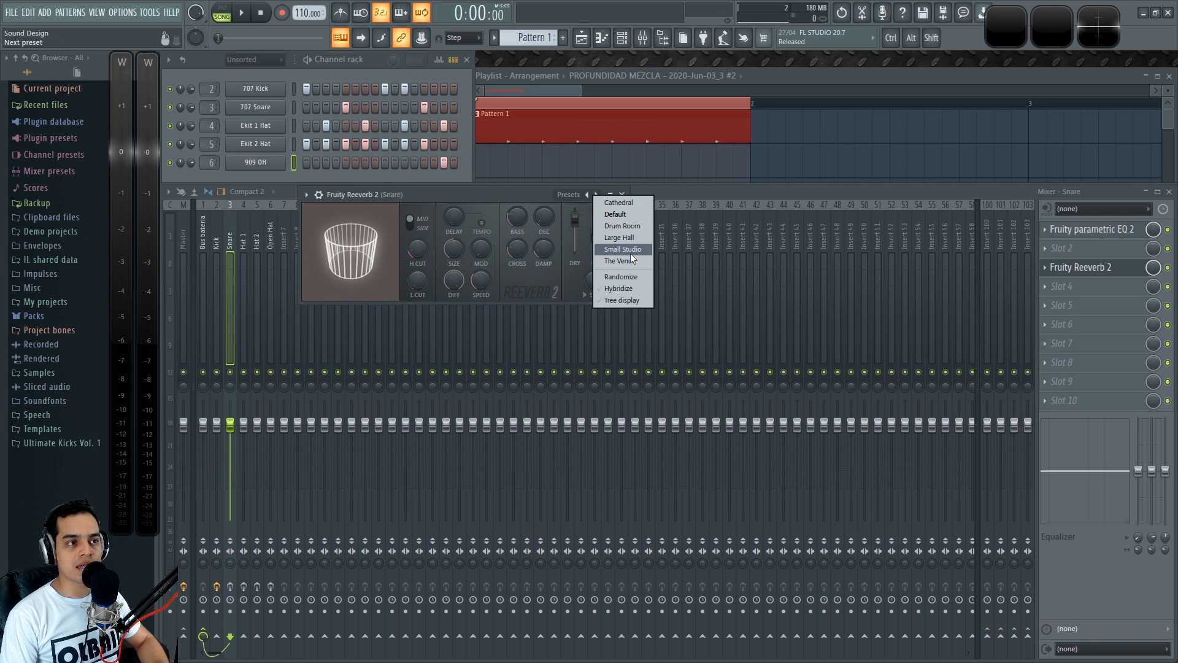
click(621, 226)
Close the reverb window, play the Snare soloed with its effects enabled, and bypass its parametric EQ.
key(space)
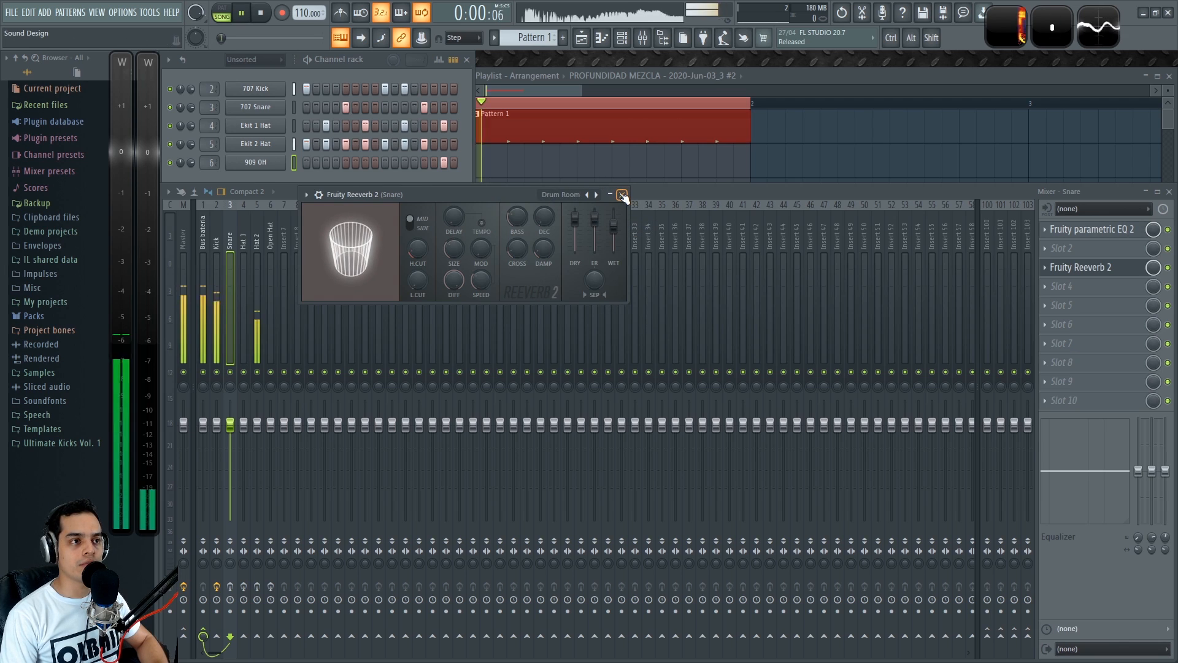
click(622, 194)
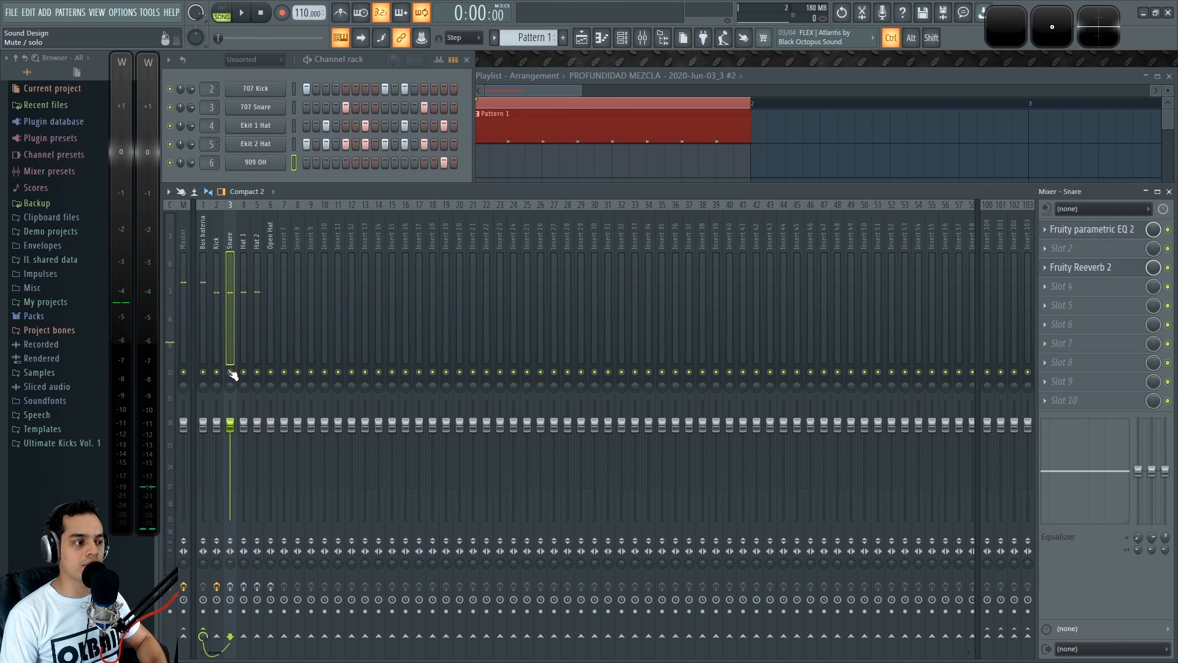
key(space)
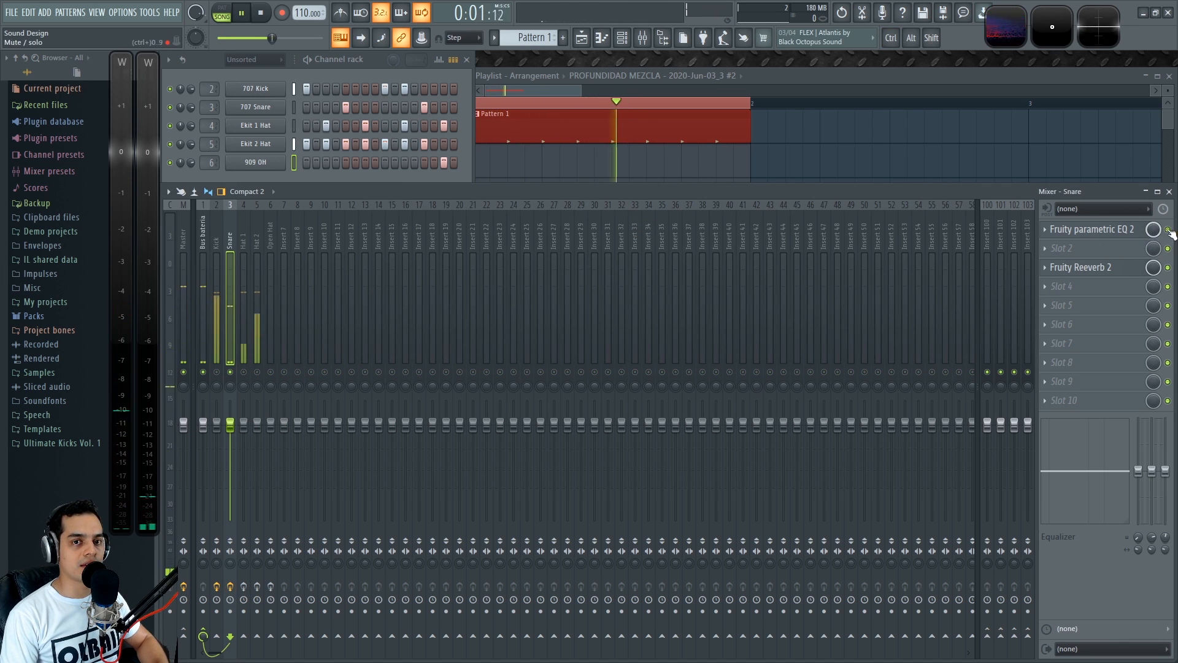
key(space)
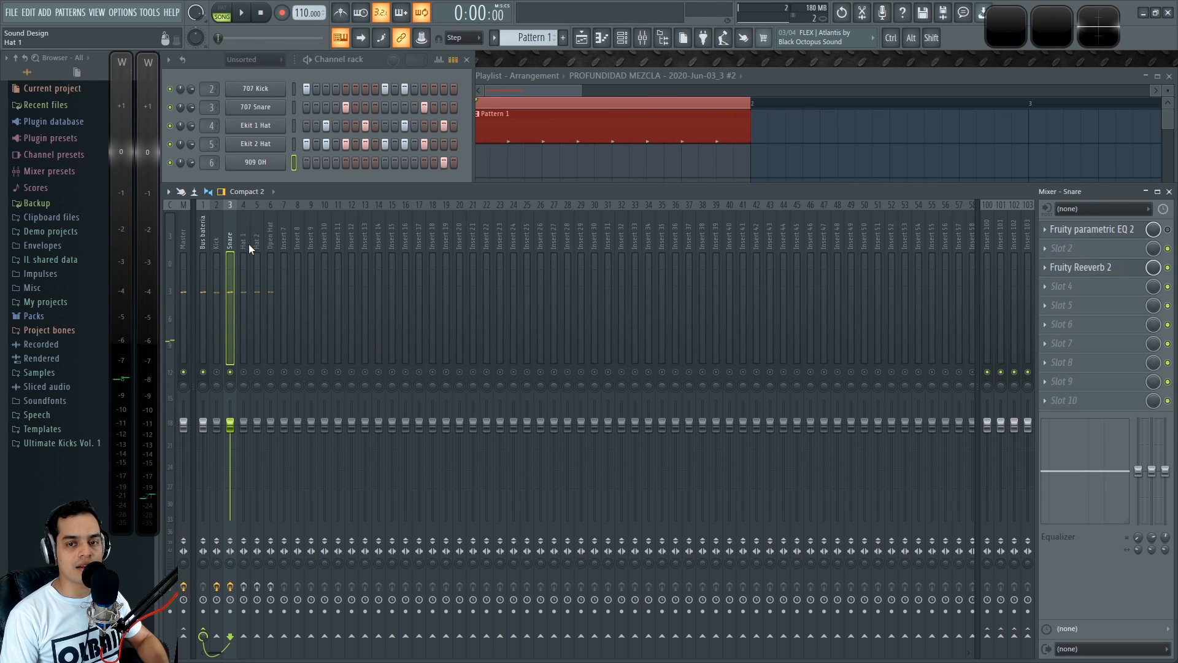
click(244, 235)
click(229, 233)
click(243, 239)
click(230, 238)
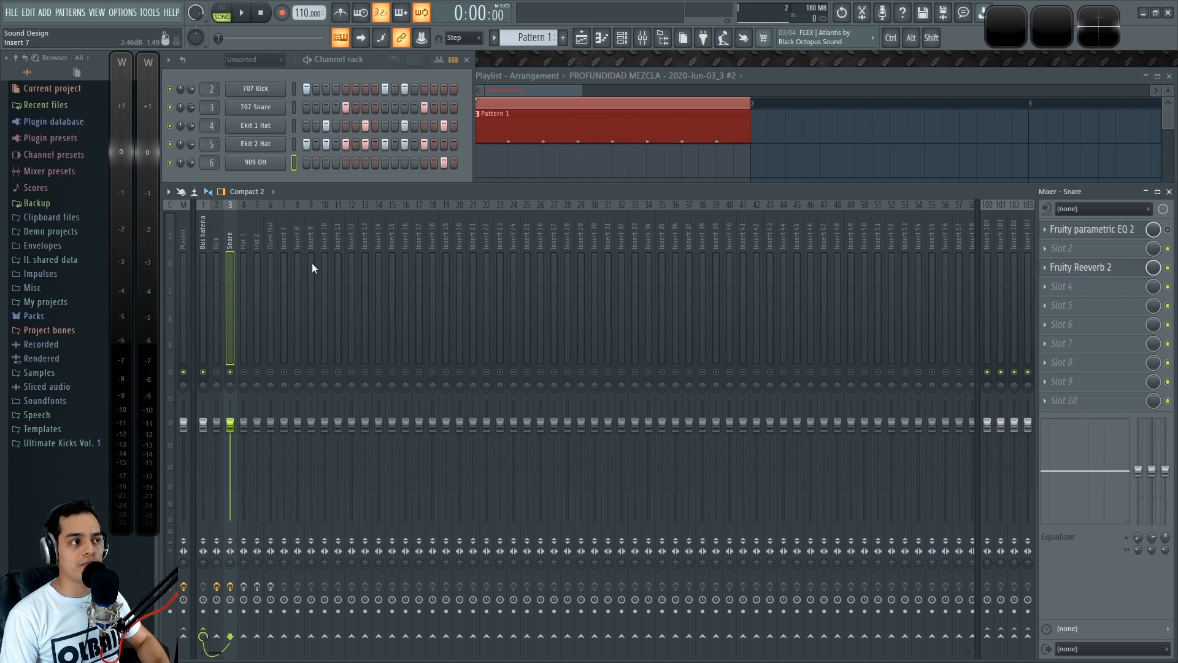
Copy the Snare's Fruity Reeverb 2 with its settings to the Hat 1, Hat 2 and Open Hat tracks.
click(1046, 268)
drag(1068, 342, 243, 228)
click(544, 164)
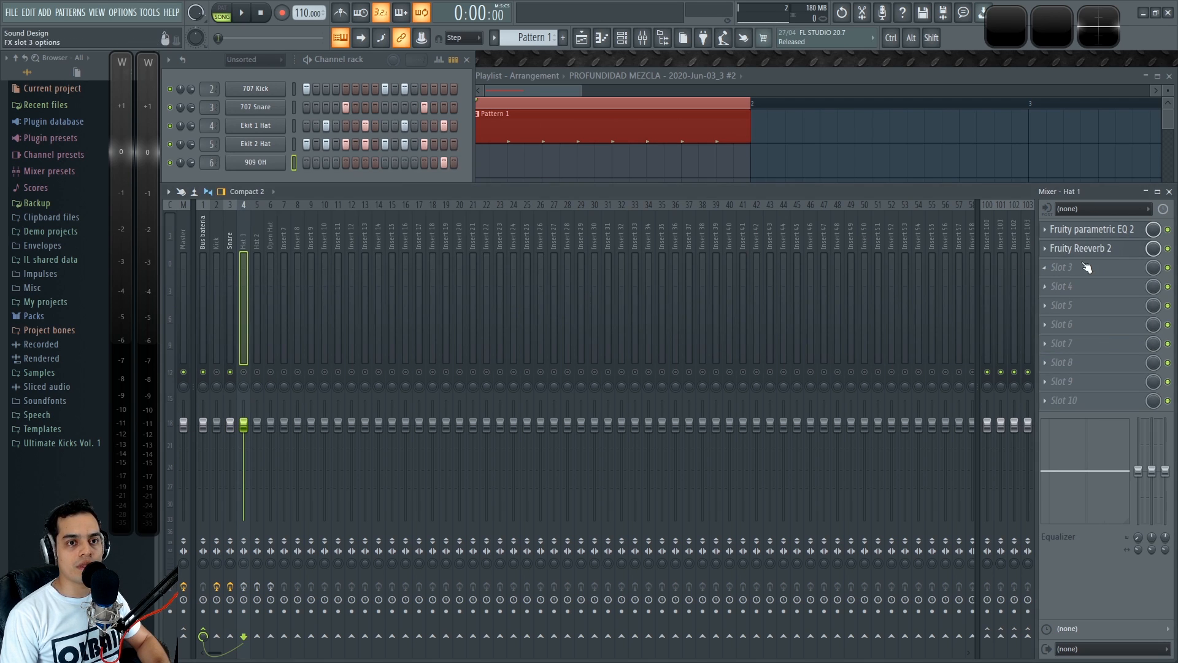
click(1047, 249)
drag(1067, 321, 297, 251)
click(561, 191)
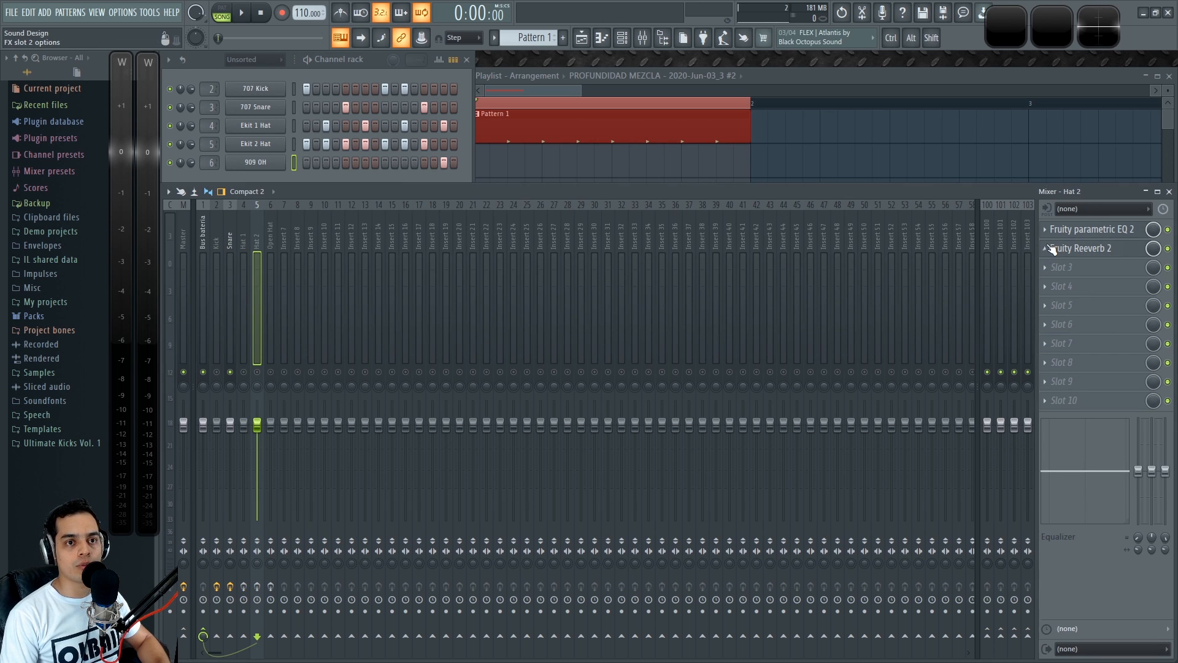
click(1047, 249)
drag(1068, 321, 271, 245)
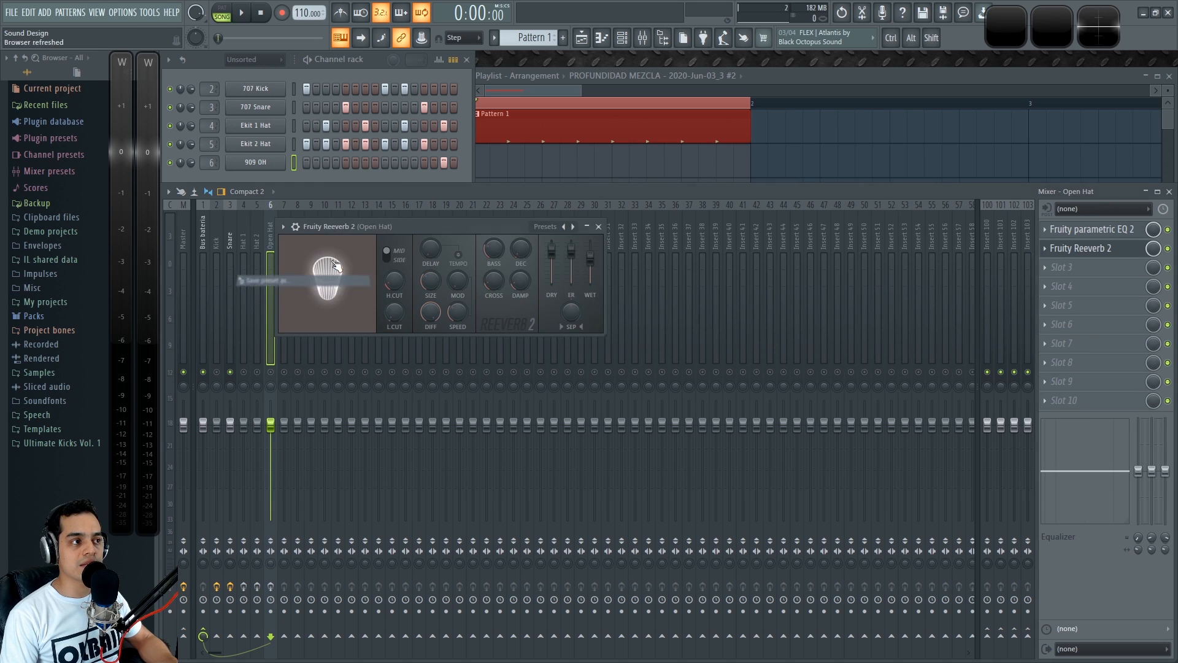
click(599, 227)
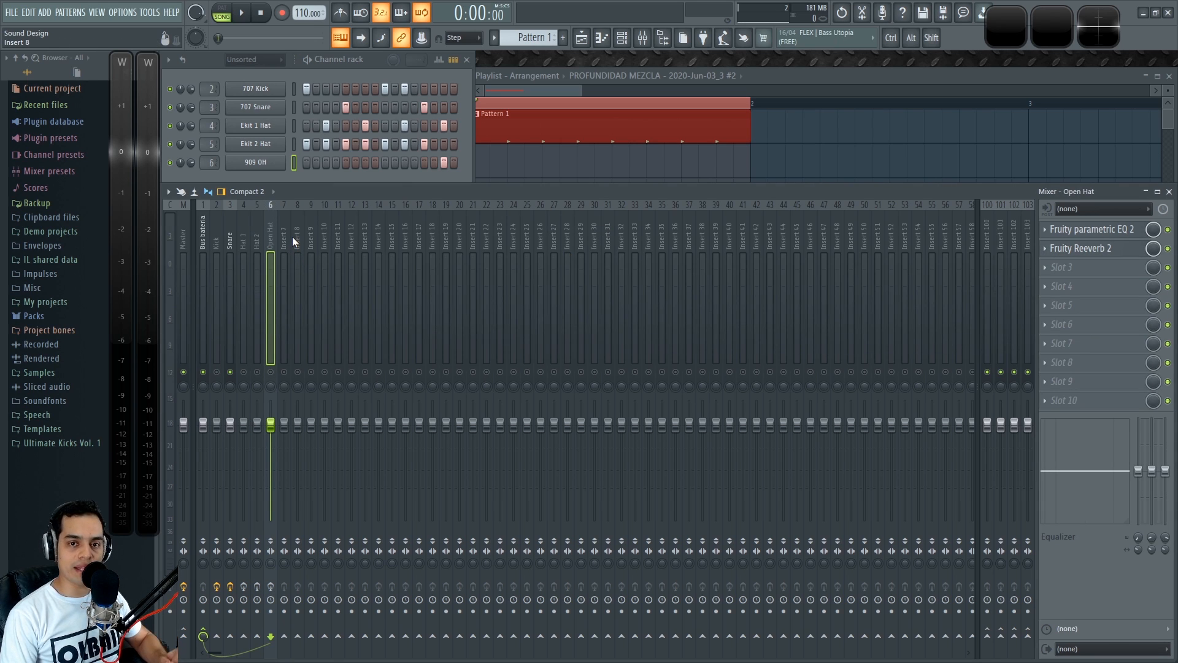
Enable the effects on Hat 1, Hat 2 and Open Hat, and play the Snare soloed with reverb only.
ctrl+click(232, 374)
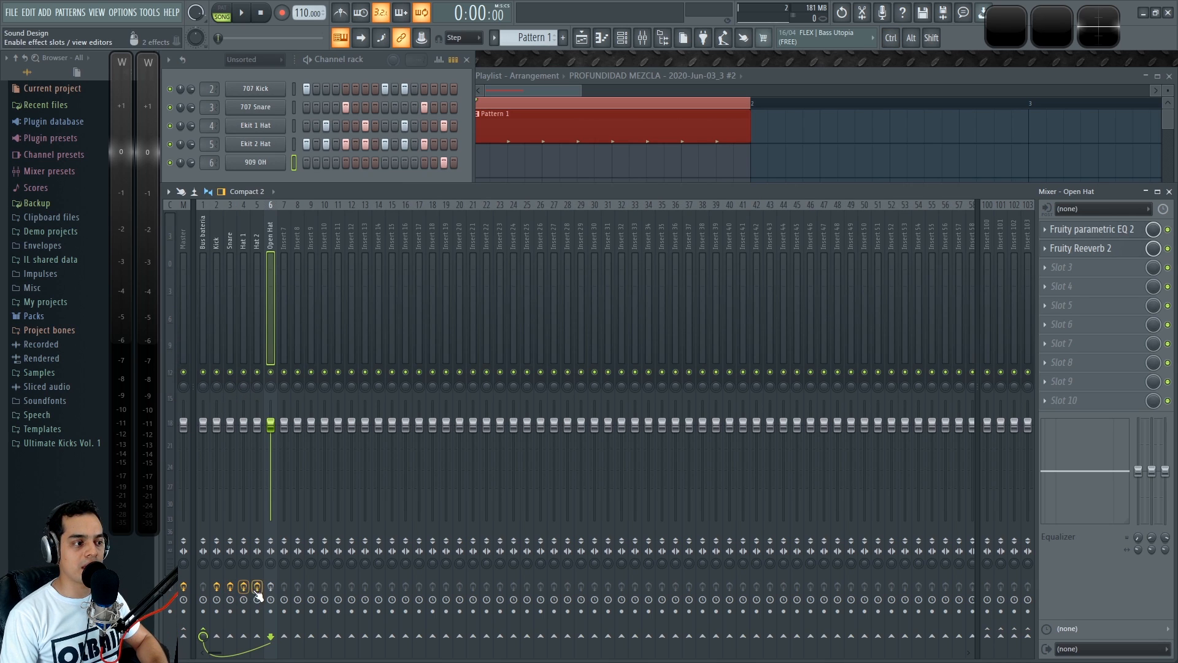
click(227, 253)
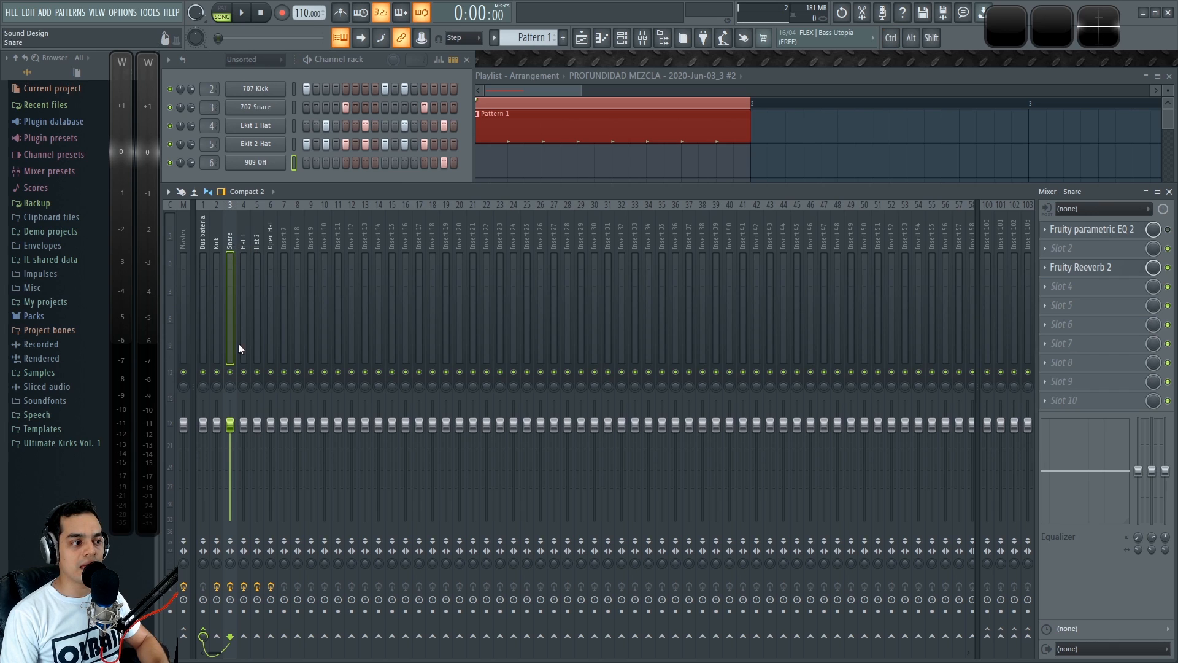
key(space)
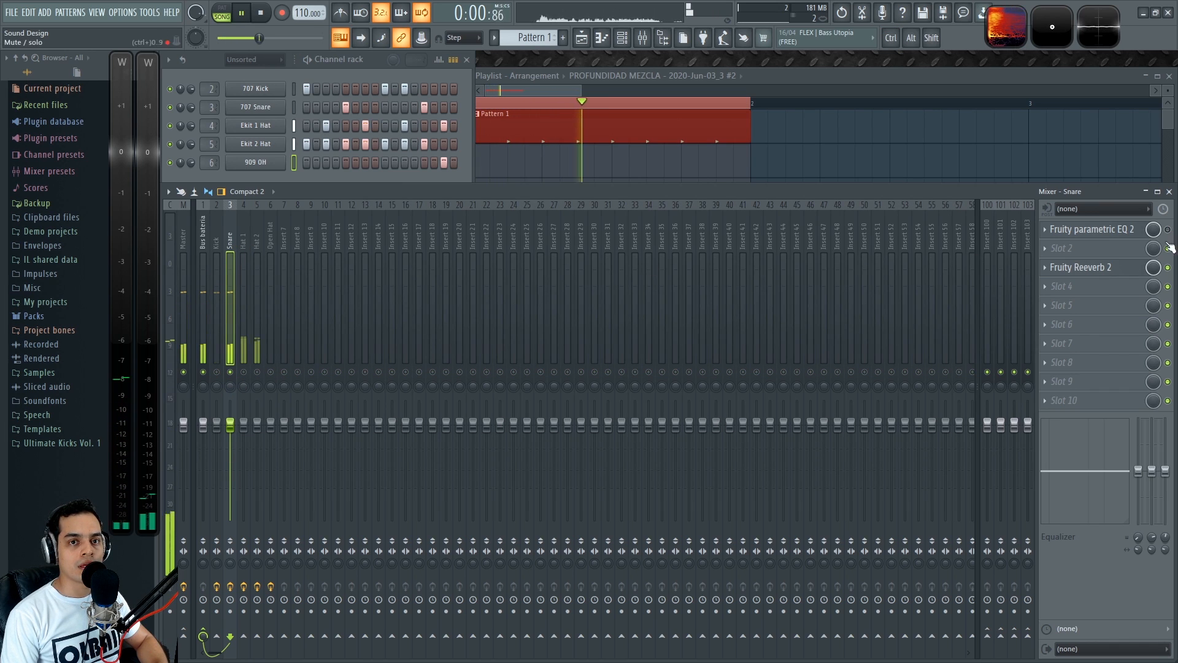
key(space)
click(1111, 230)
click(646, 211)
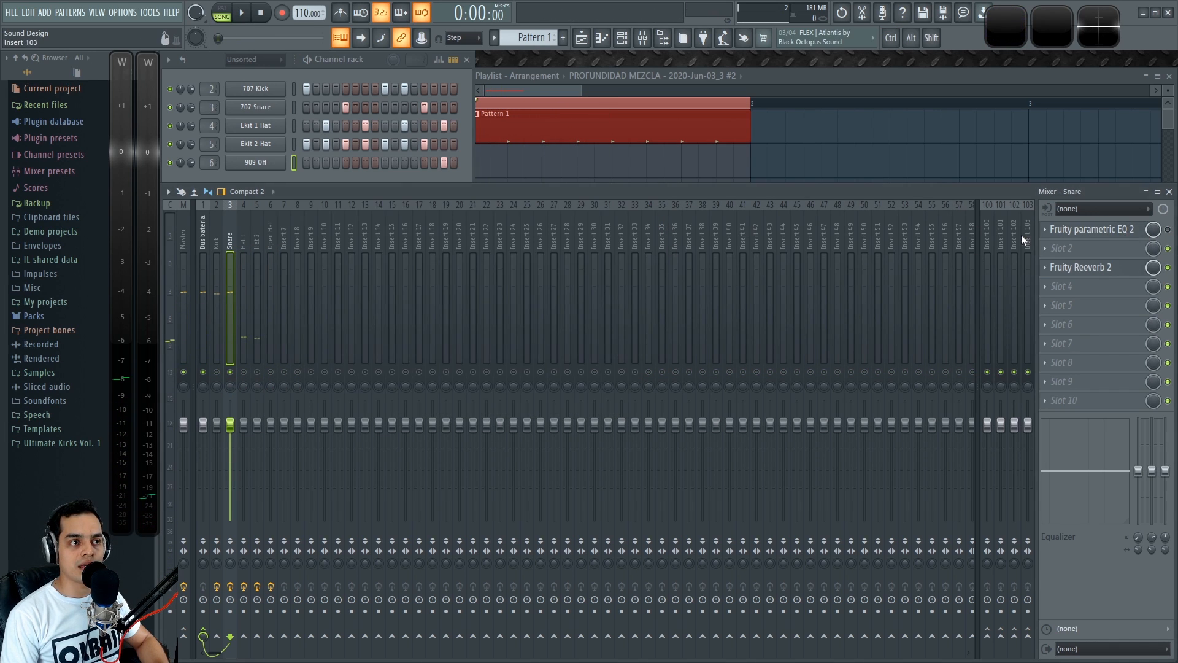
Set the wet level of the Snare's Fruity Reeverb 2 to 10% and play the pattern.
click(1103, 269)
key(space)
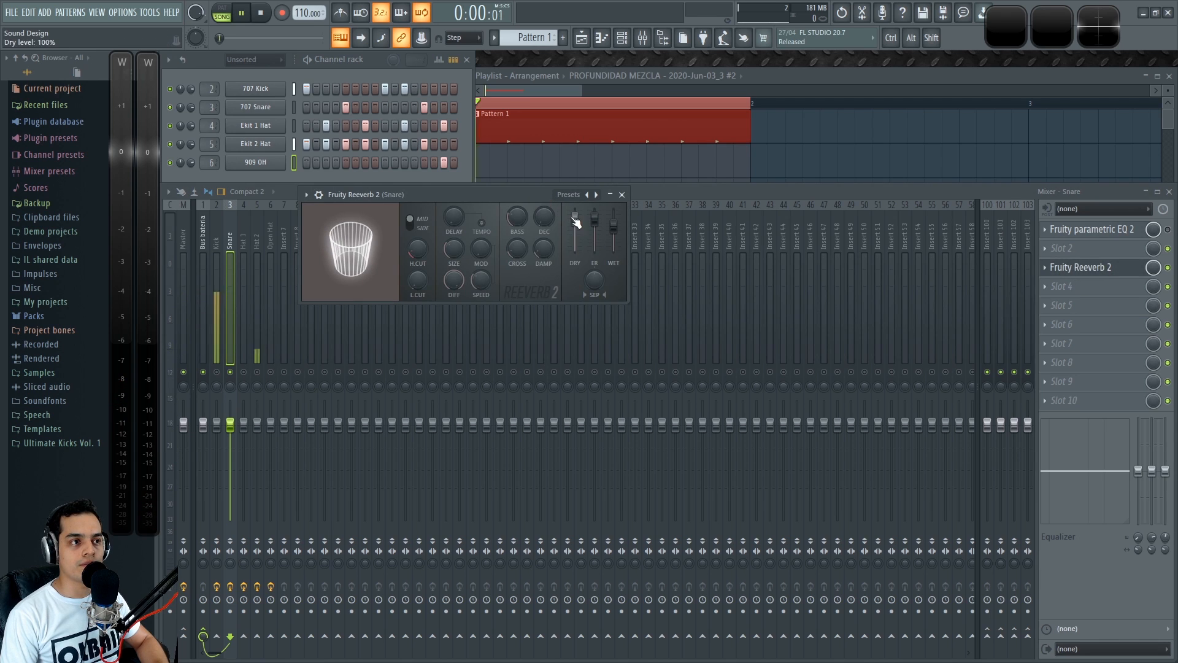
key(space)
drag(613, 227, 613, 248)
key(space)
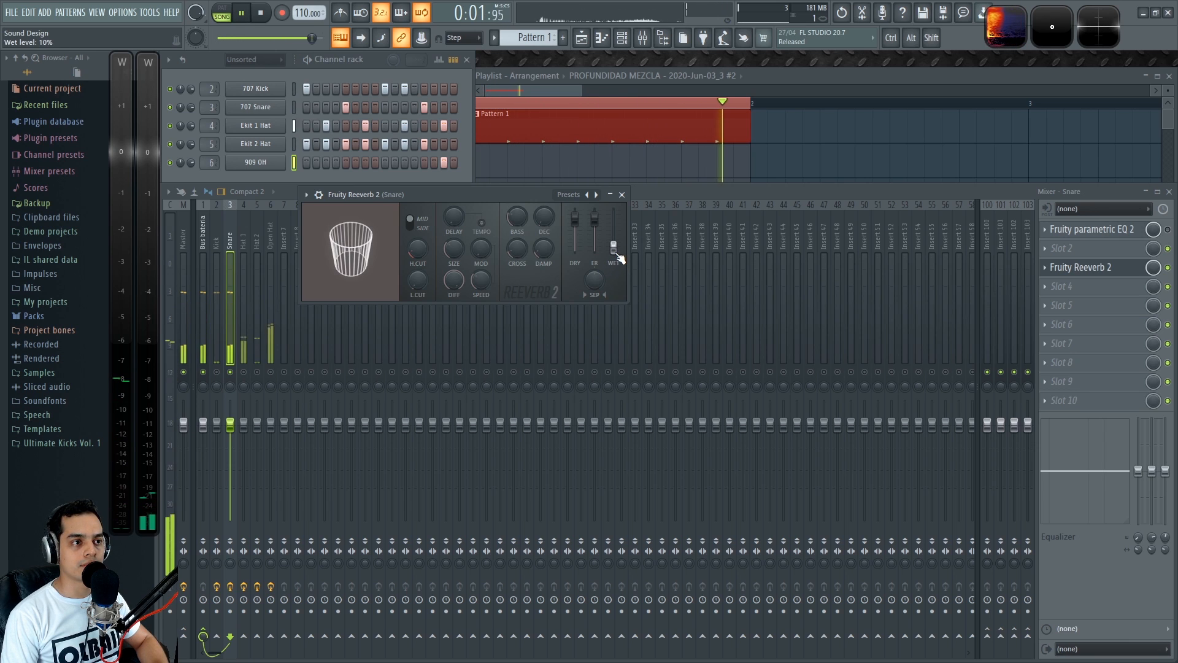
Vary the Snare reverb's dry, ER and wet levels during playback to hear their effect, and close the reverb.
drag(575, 221, 573, 251)
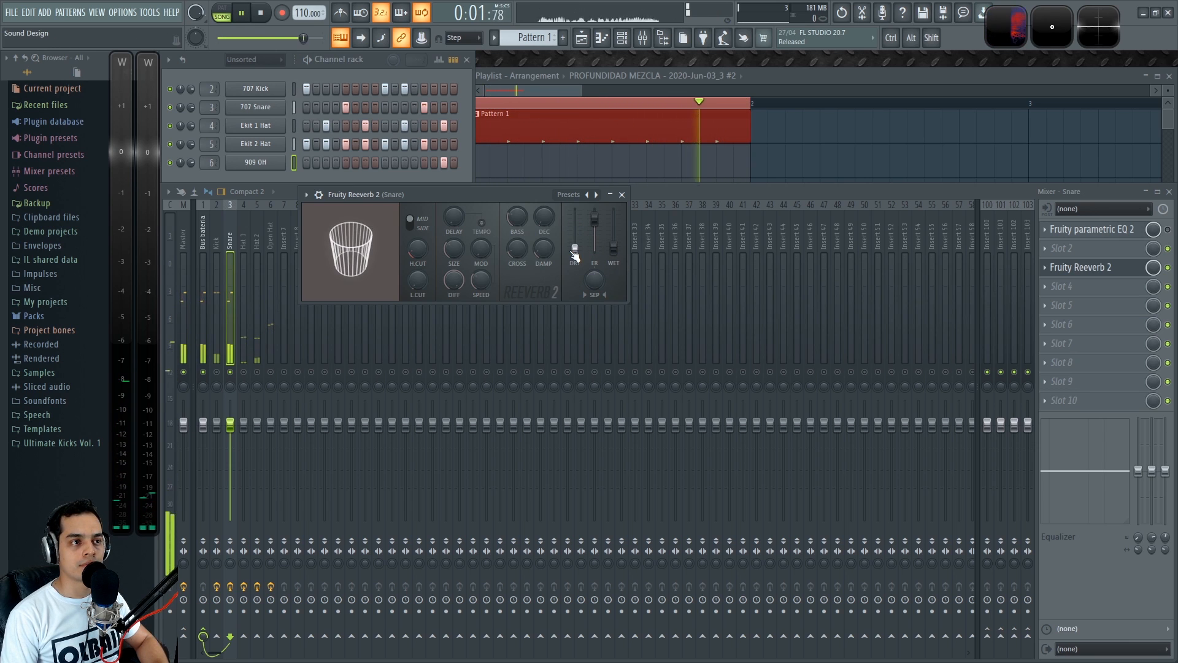
drag(594, 218, 594, 250)
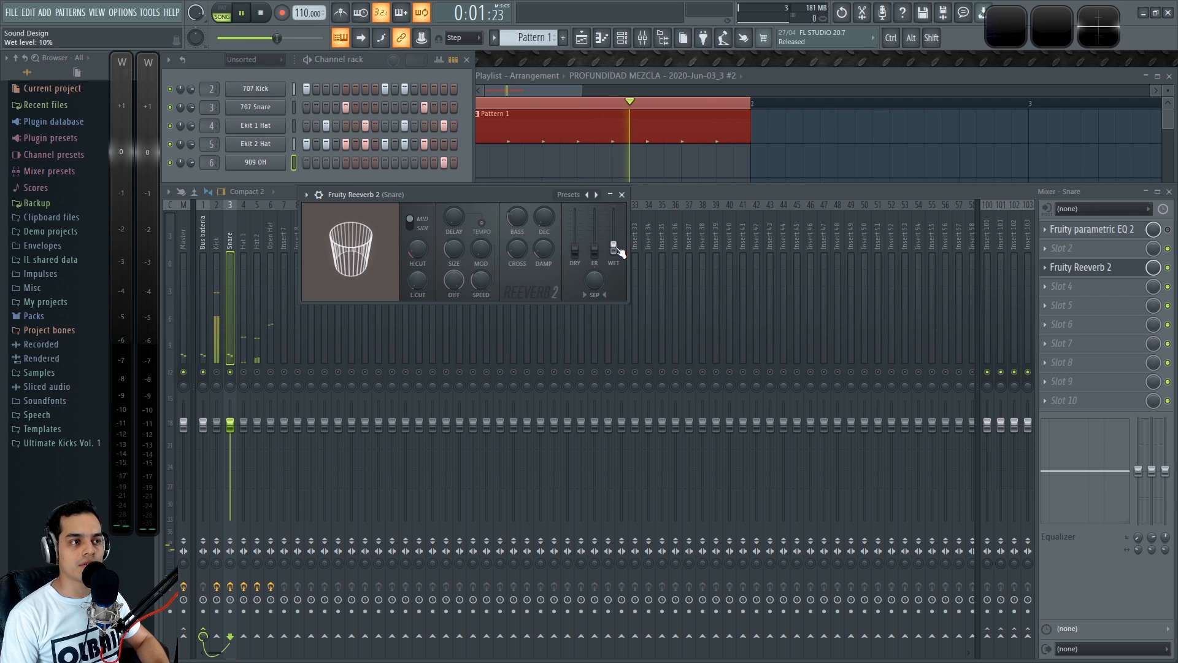
drag(613, 248, 576, 220)
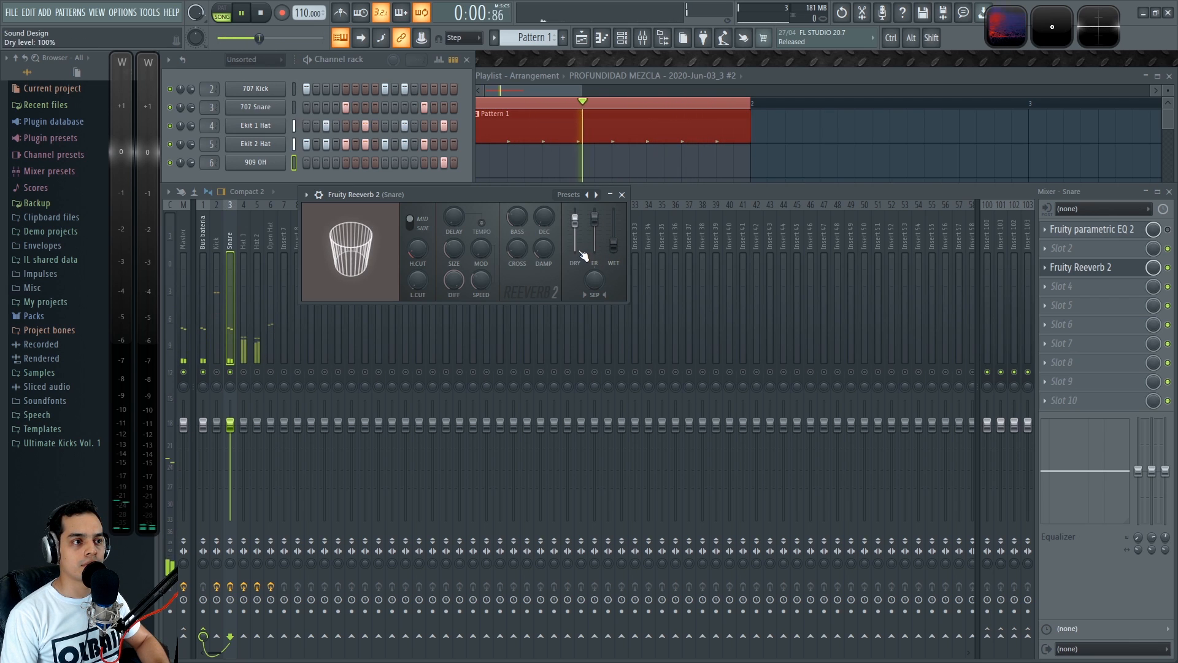
click(622, 194)
key(space)
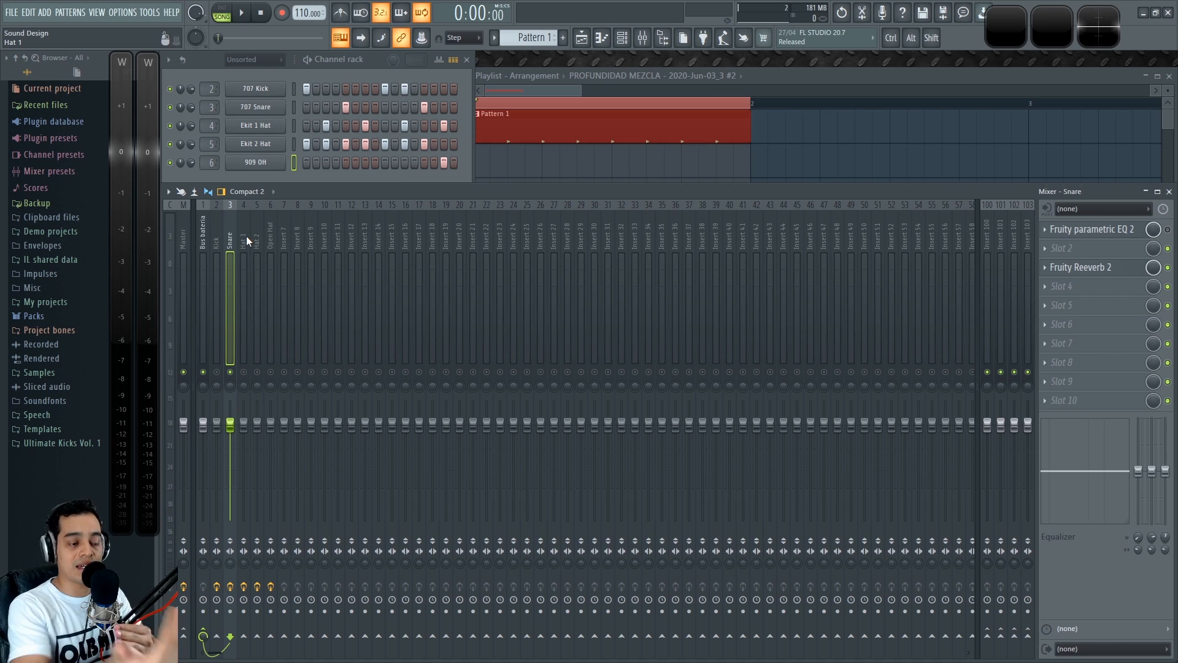
Raise the wet level and lower the dry and ER levels in Hat 1's Fruity Reeverb 2.
click(246, 237)
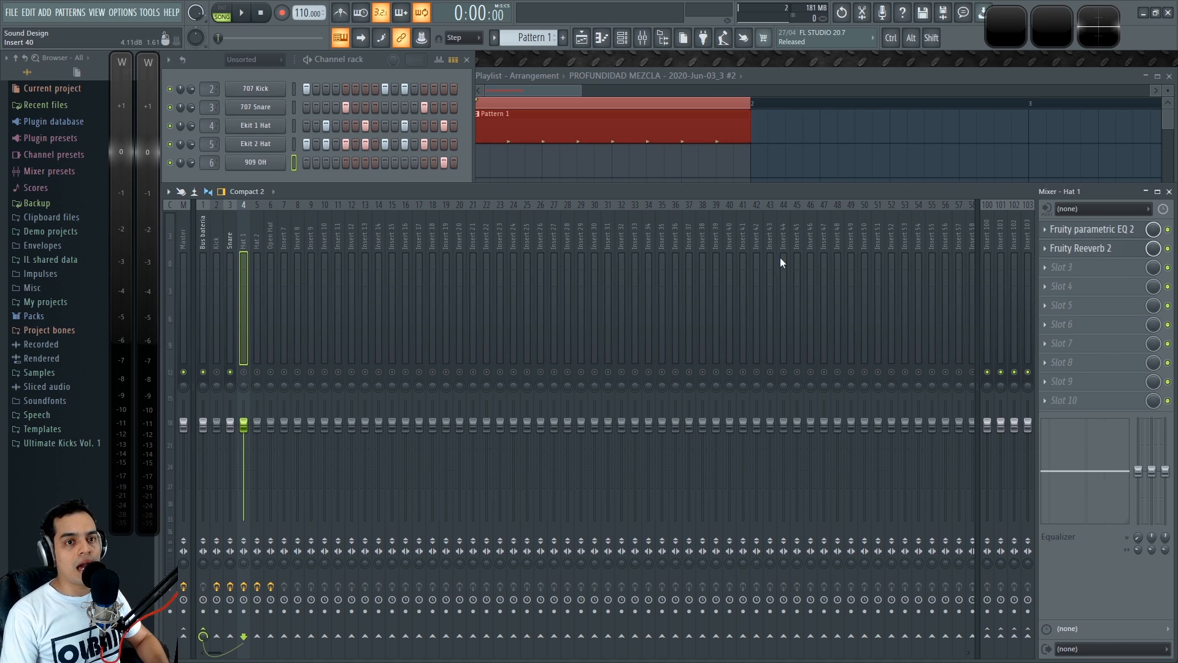
click(1110, 247)
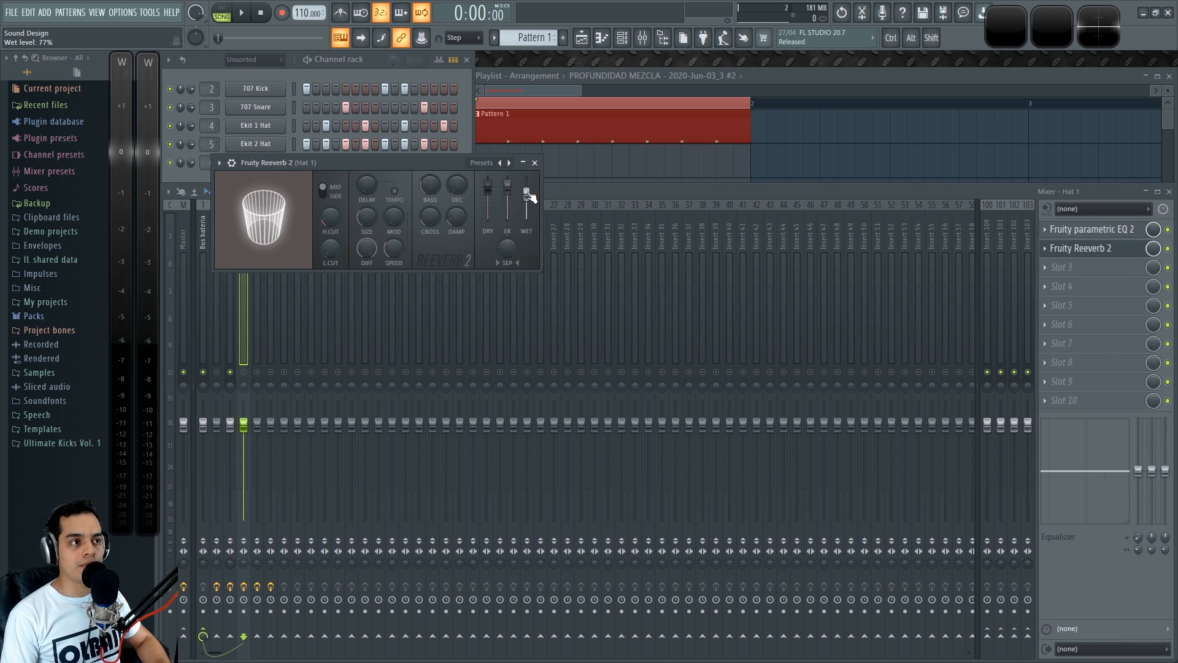
mouse_move(508, 186)
mouse_down()
mouse_move(511, 202)
mouse_move(536, 195)
mouse_move(495, 195)
mouse_up()
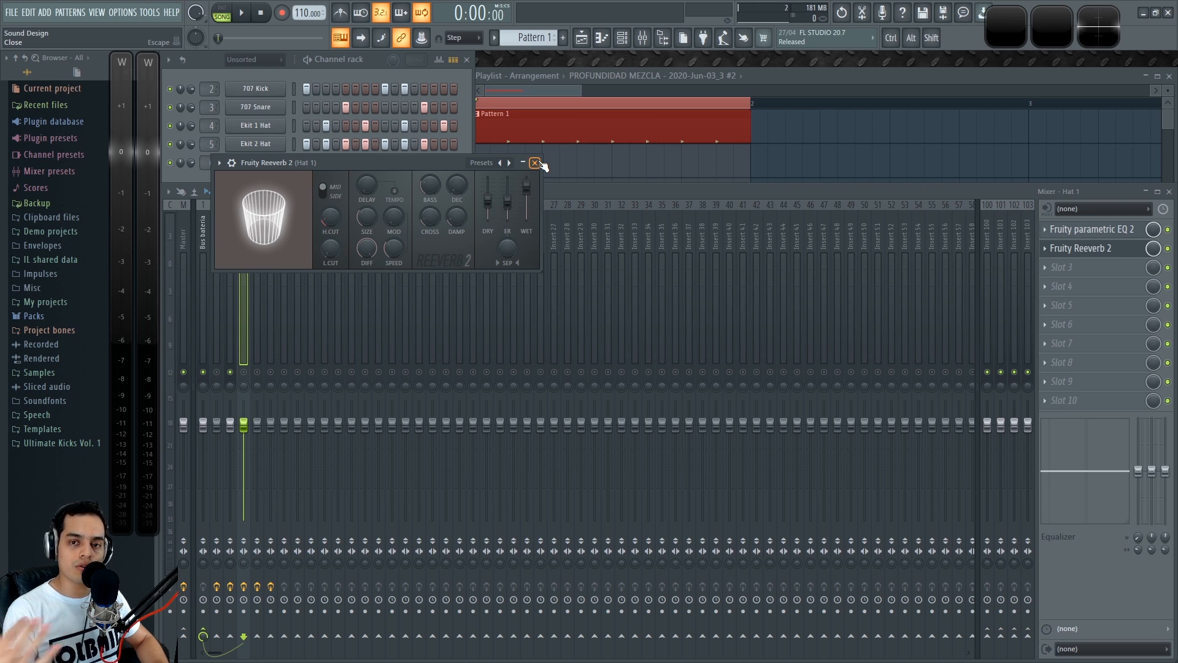
drag(454, 162, 596, 97)
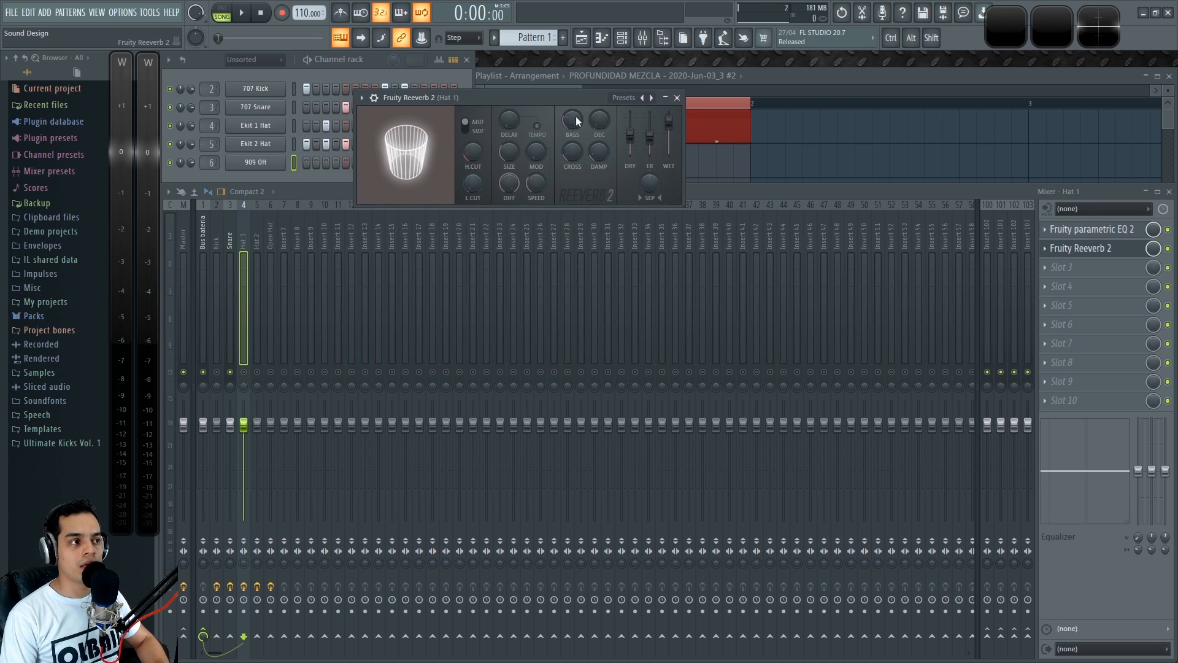
Bypass the parametric EQ on Hat 1, solo the track and play the pattern to hear its reverb.
click(1168, 229)
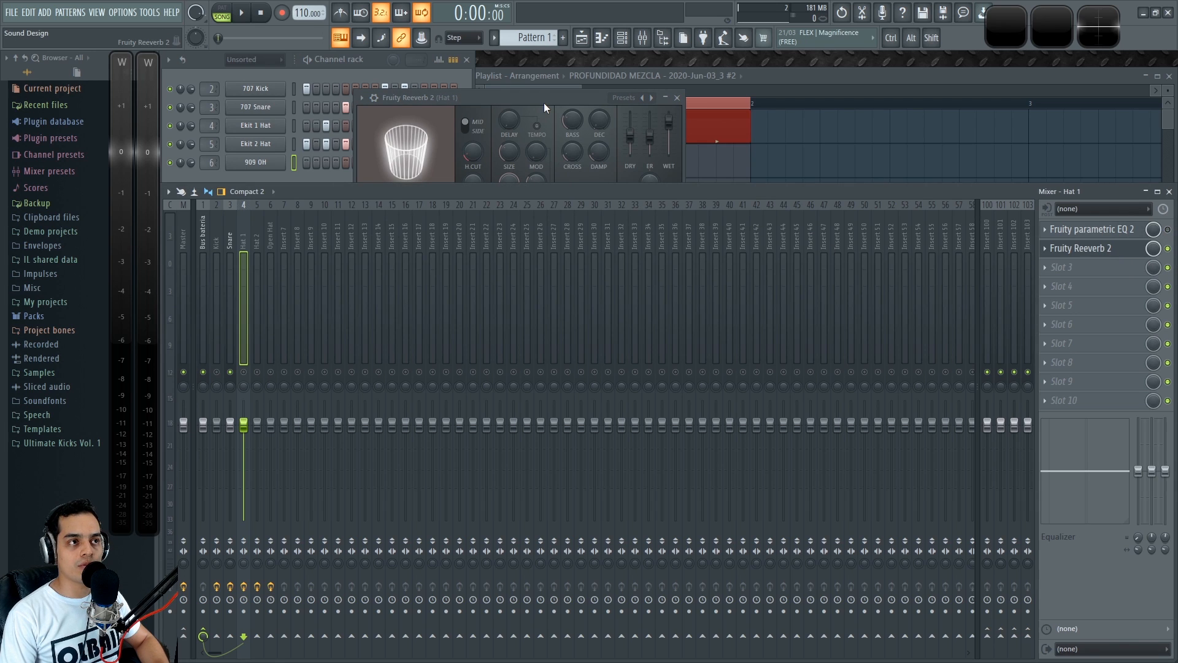
drag(544, 102, 557, 105)
key(space)
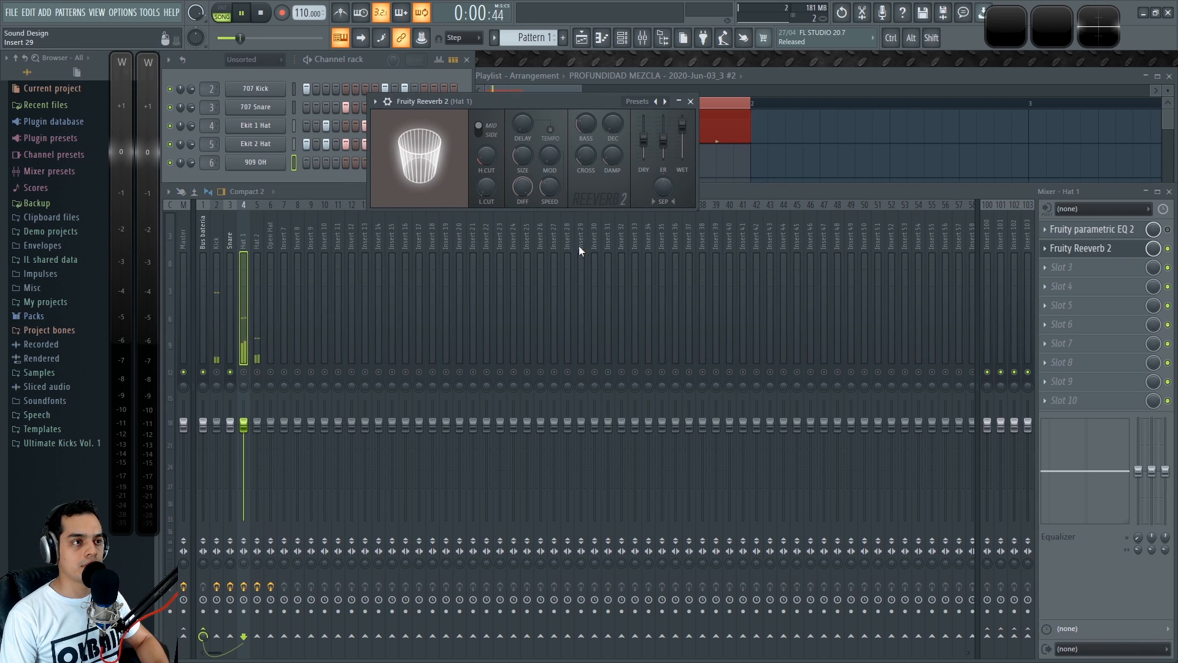
key(space)
click(245, 373)
key(space)
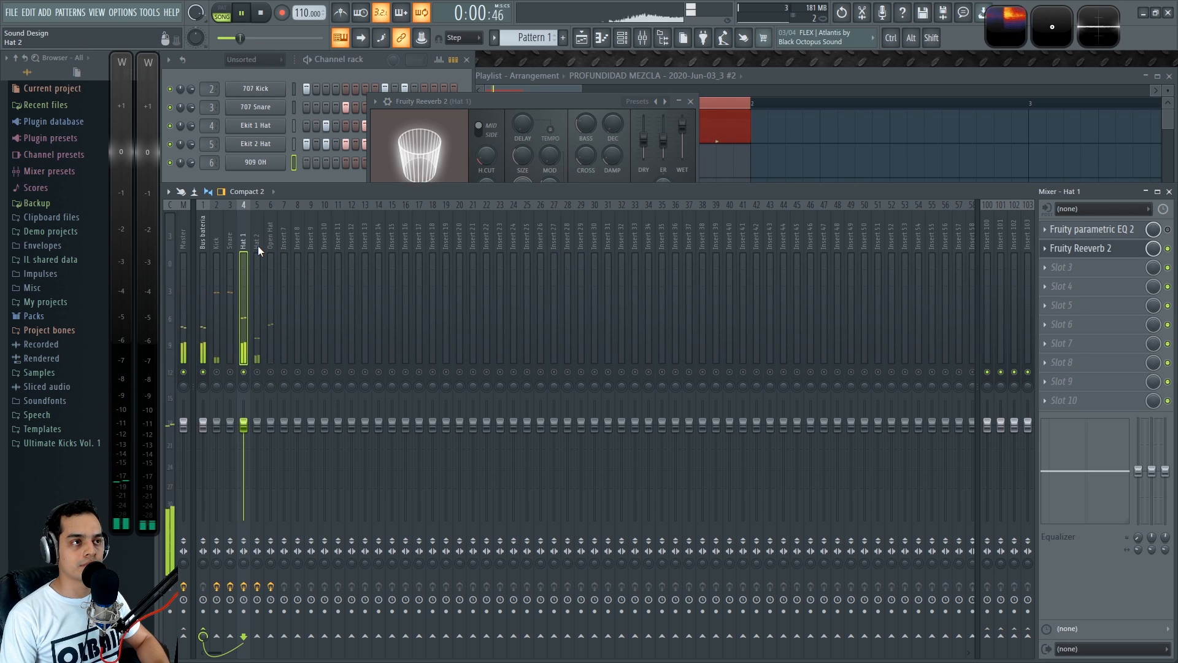
key(space)
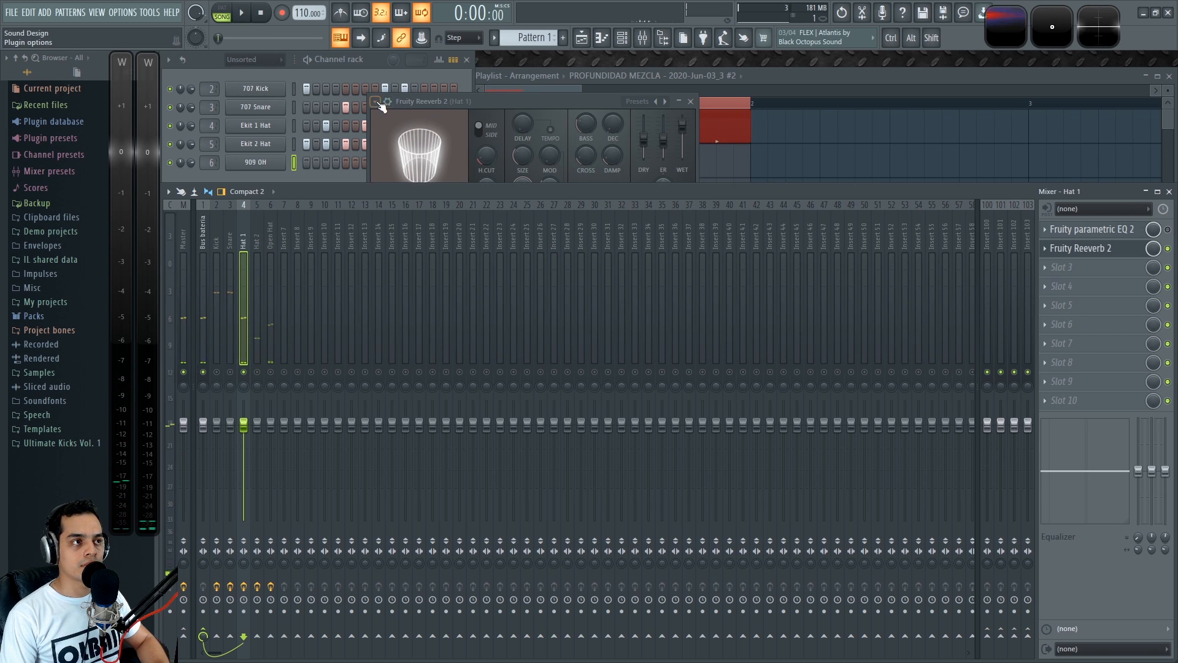
Copy Hat 1's Fruity Reeverb 2 with its settings to the Hat 2 and Open Hat tracks.
click(375, 101)
drag(404, 174, 259, 237)
drag(331, 210, 456, 212)
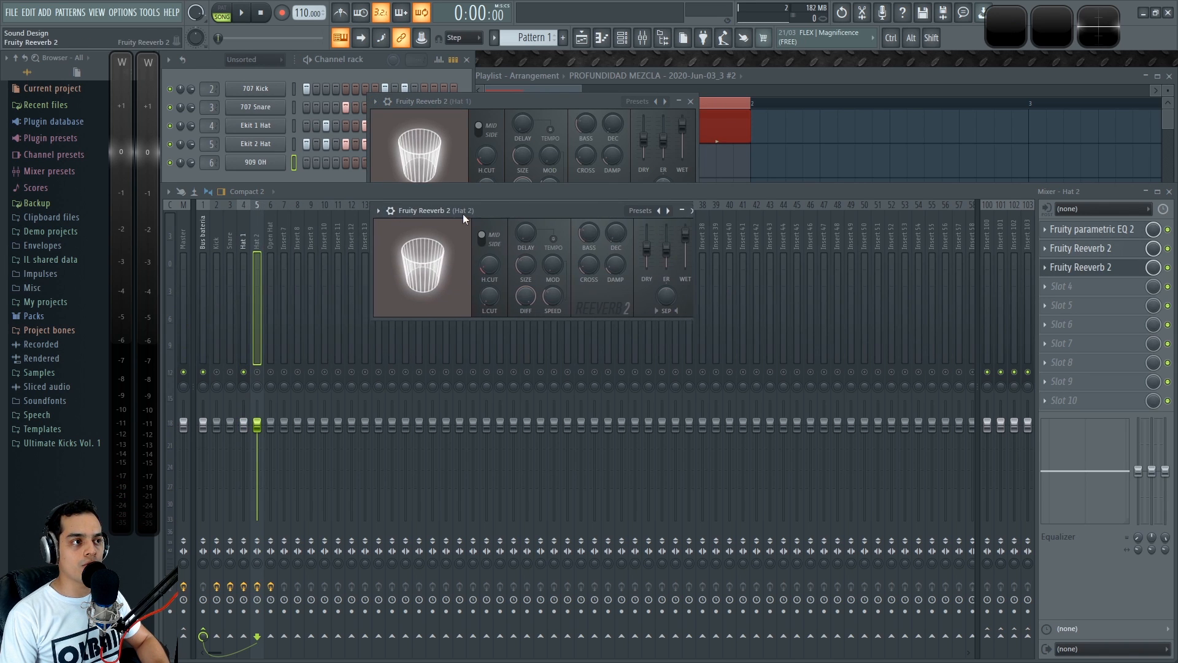
click(396, 211)
drag(417, 281, 270, 243)
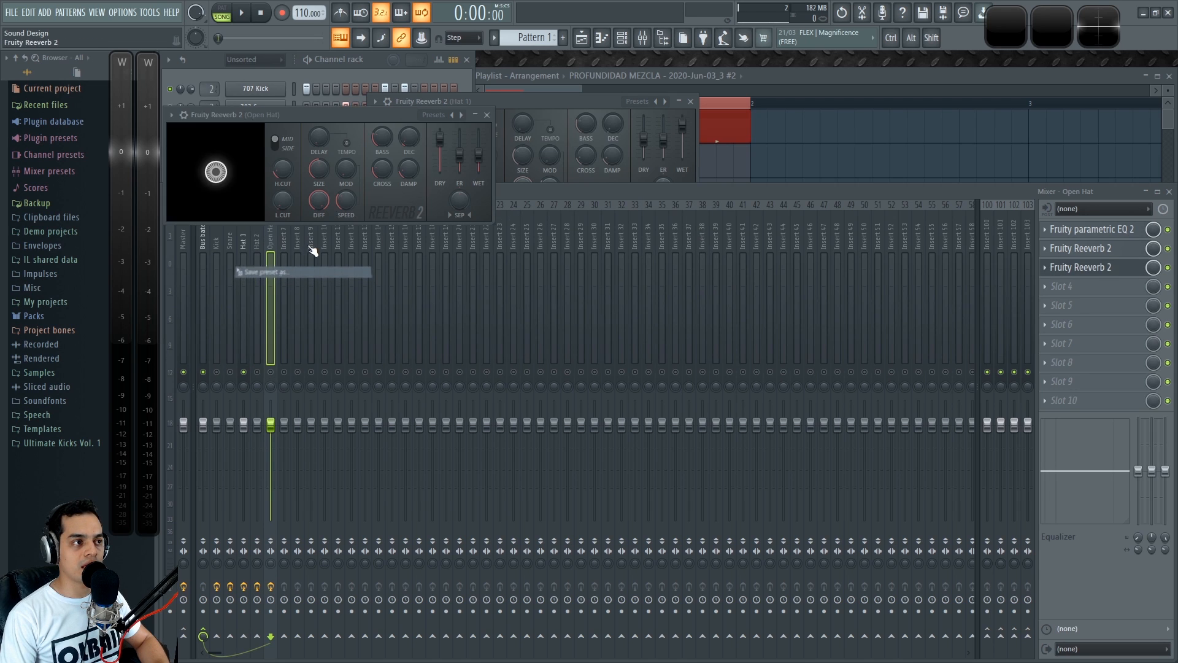
Remove the older Fruity Reeverb 2 in slot 2 from the Hat 2 and Open Hat tracks.
click(1168, 248)
key(Left)
key(Left)
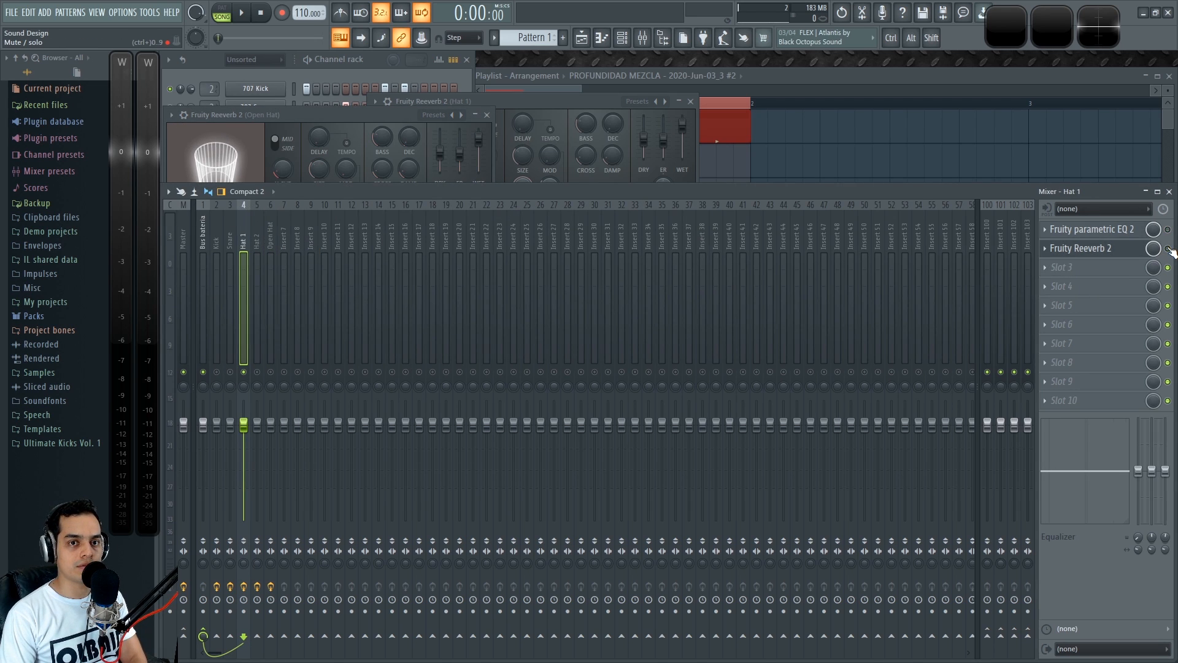
key(Right)
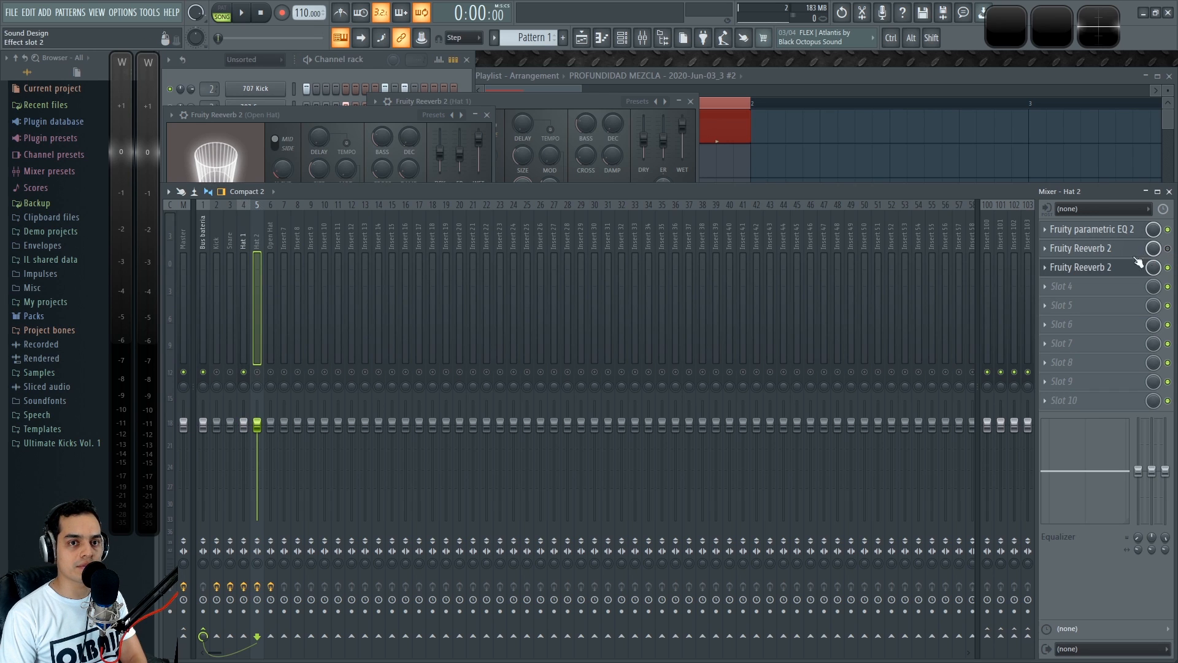
click(1045, 248)
click(1053, 276)
key(Right)
click(1045, 249)
click(1054, 276)
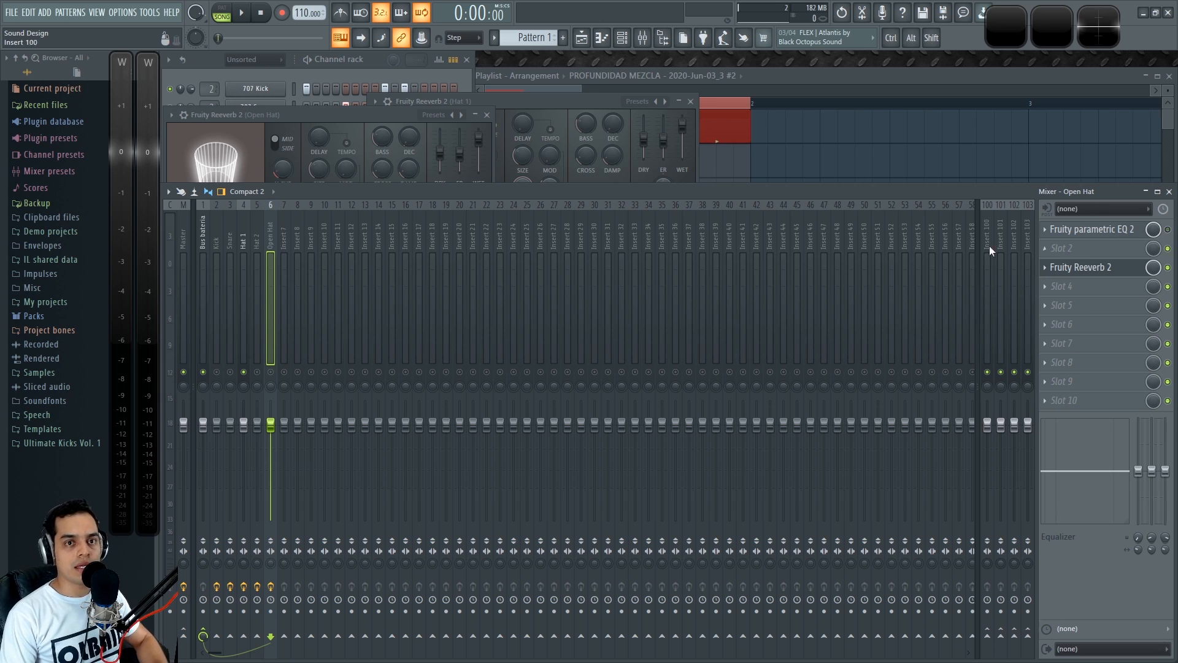
Unmute the Hat 2, Open Hat, Snare and Kick mixer tracks, starting playback briefly to check the hats.
key(Left)
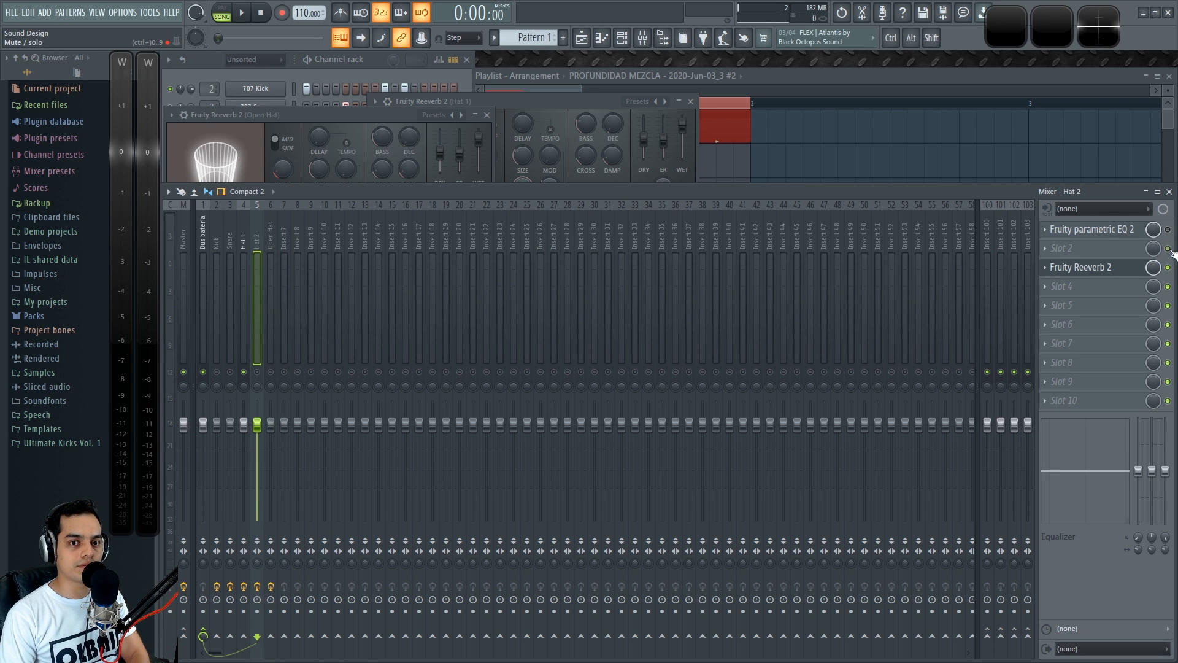
key(Left)
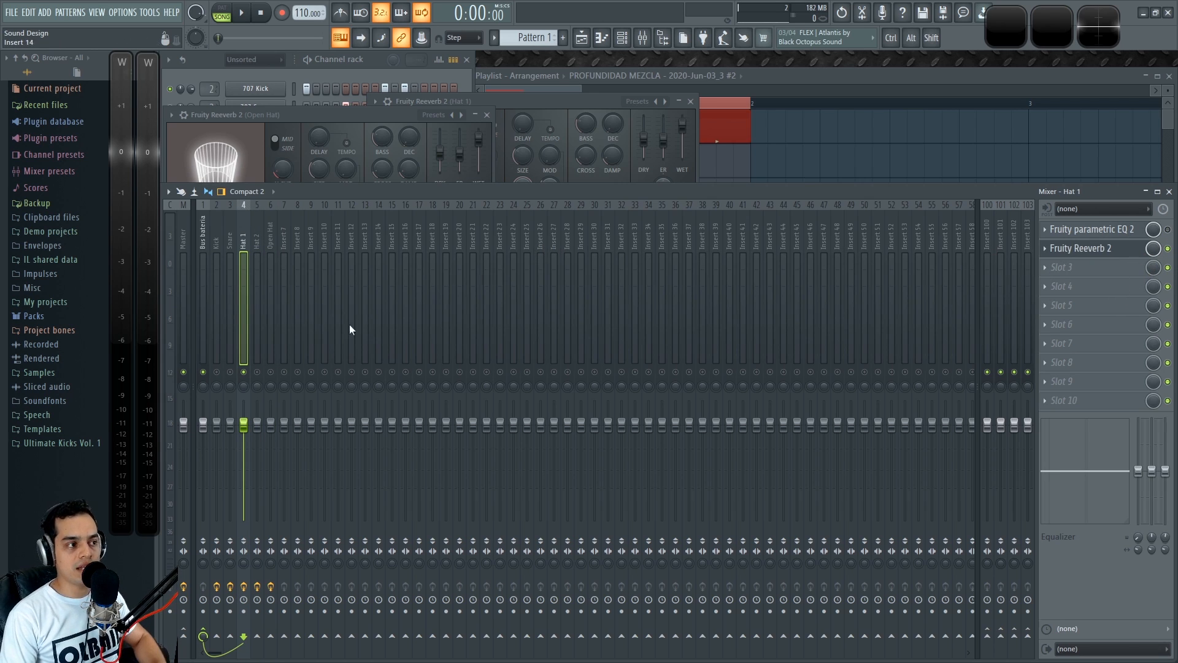
key(space)
click(257, 373)
click(270, 373)
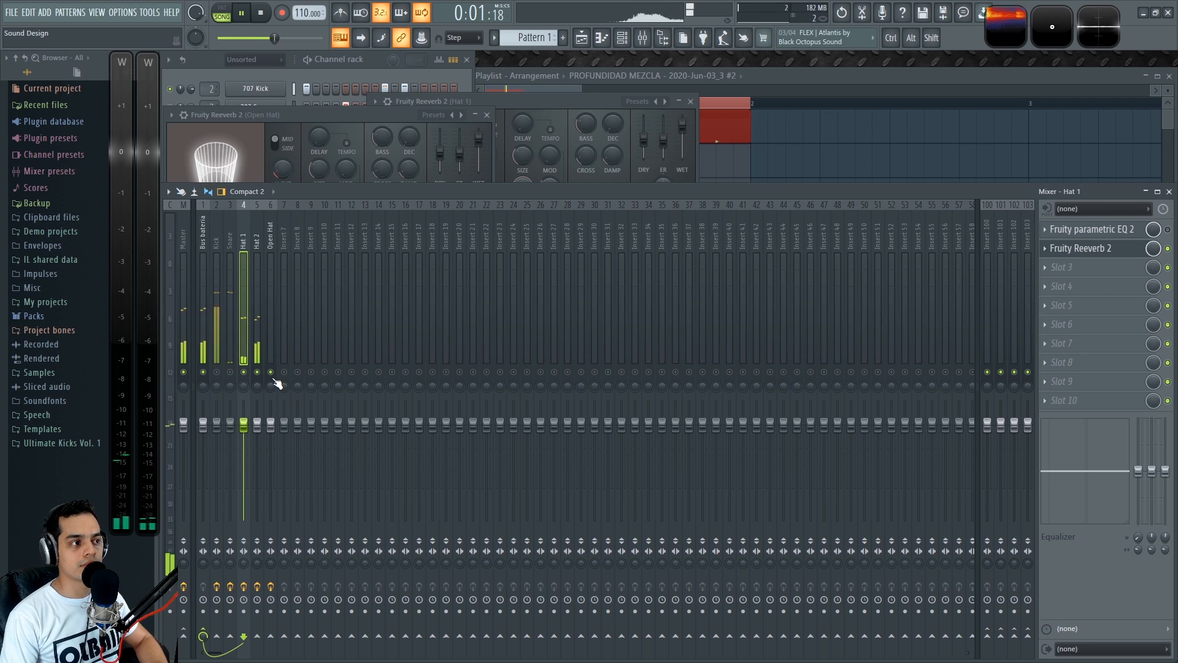
key(space)
click(231, 373)
click(217, 373)
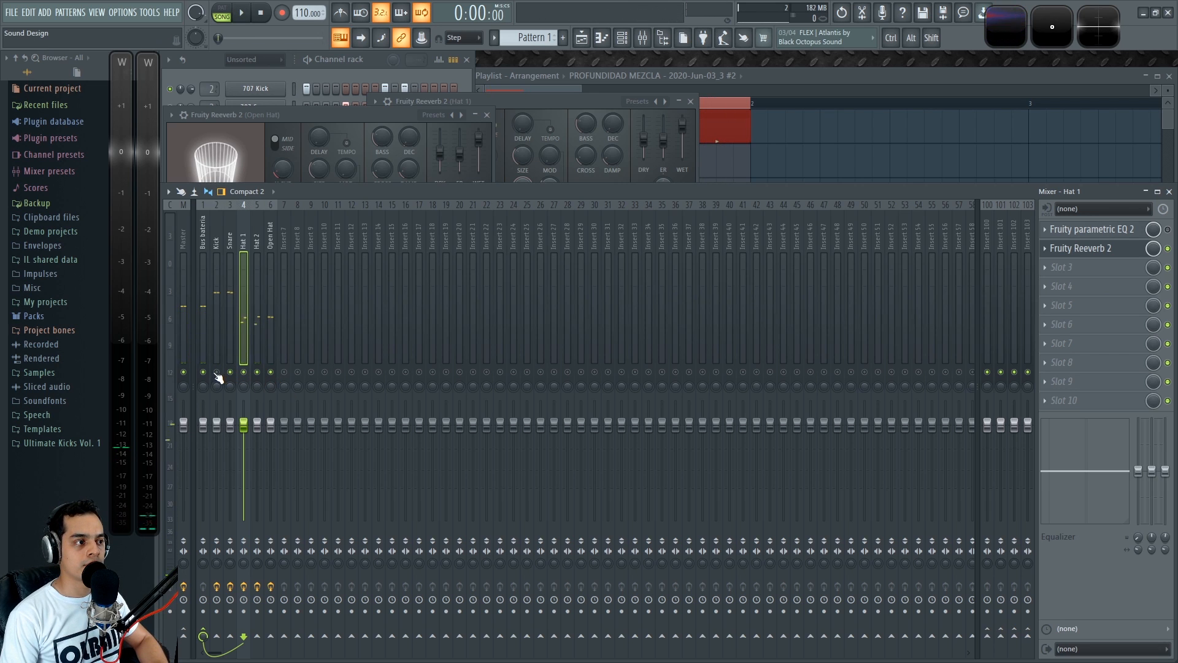
Play the full drum pattern several times to hear the depth created by the reverb on each track.
key(space)
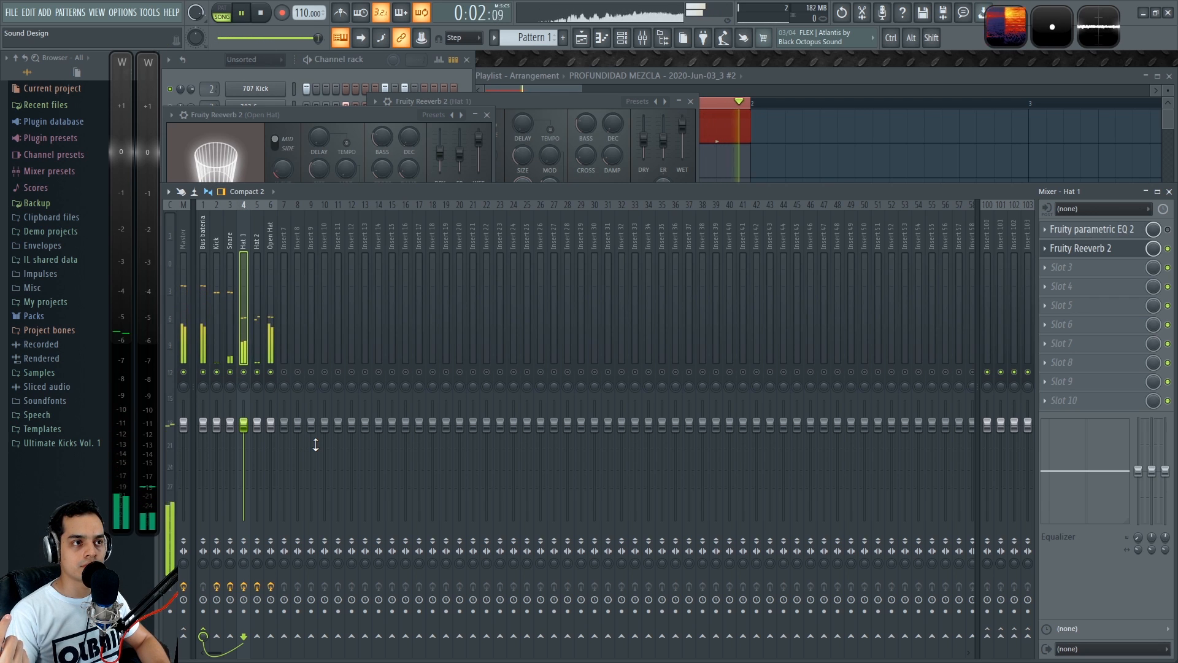
key(space)
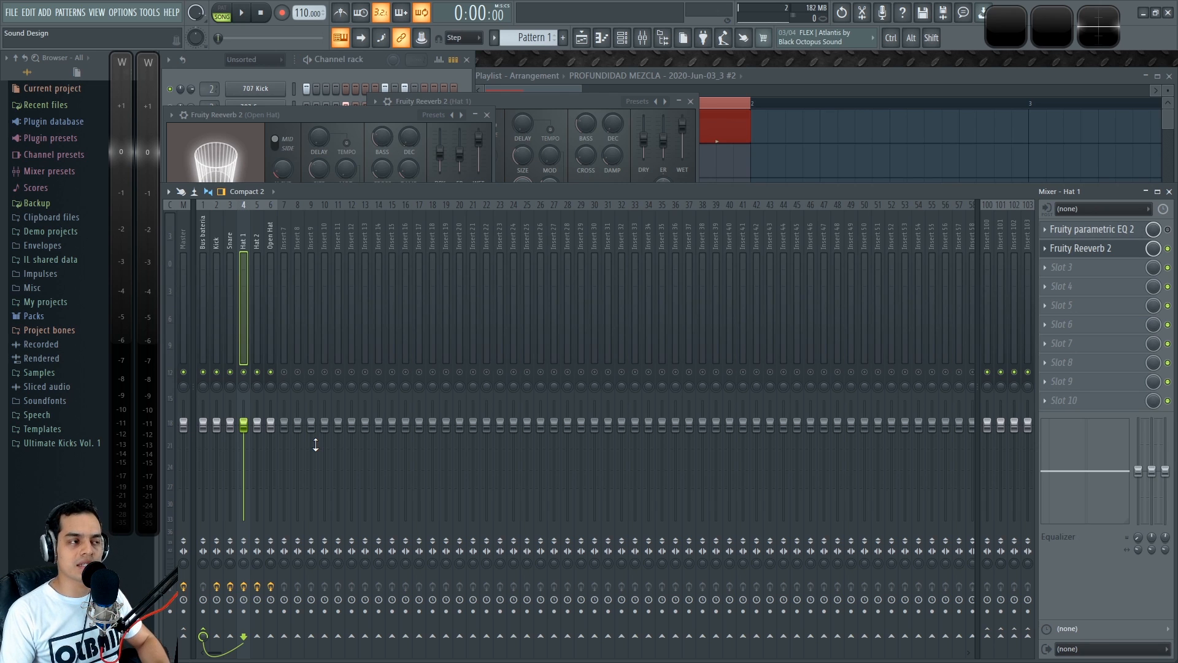
key(space)
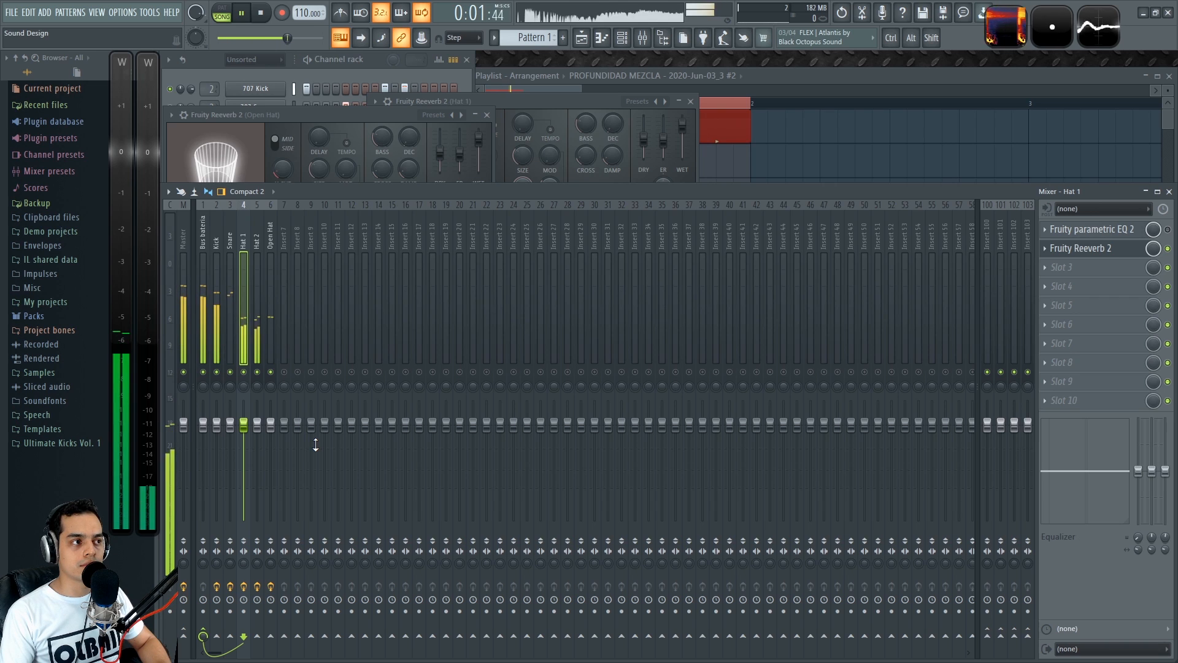
key(space)
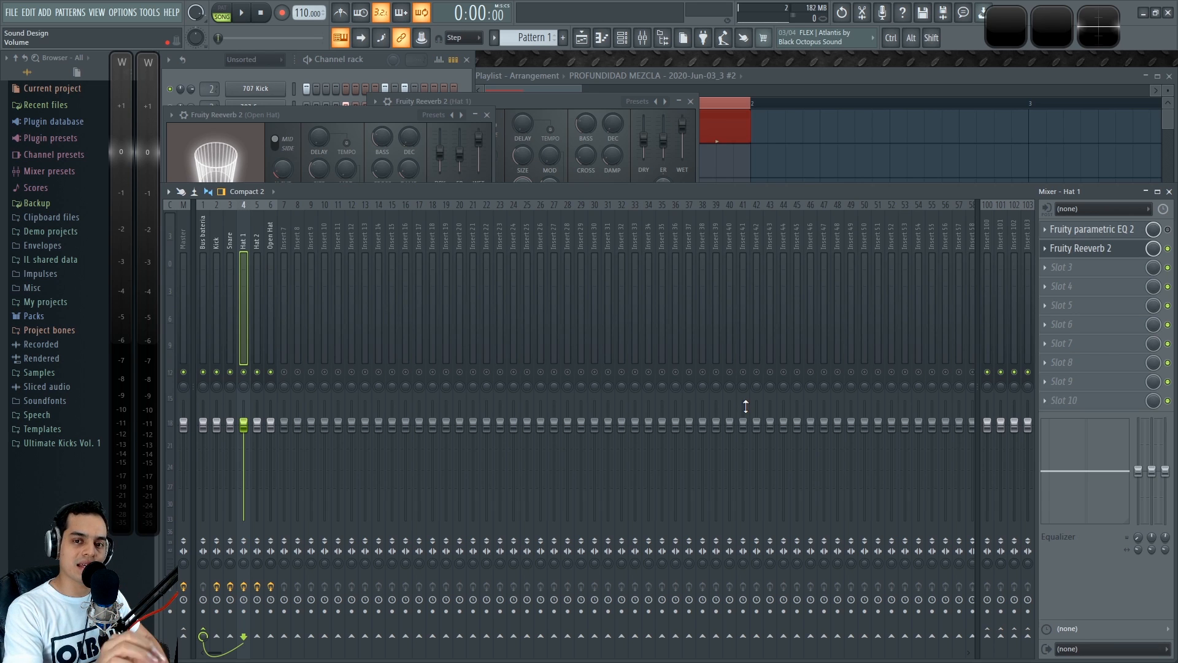
key(space)
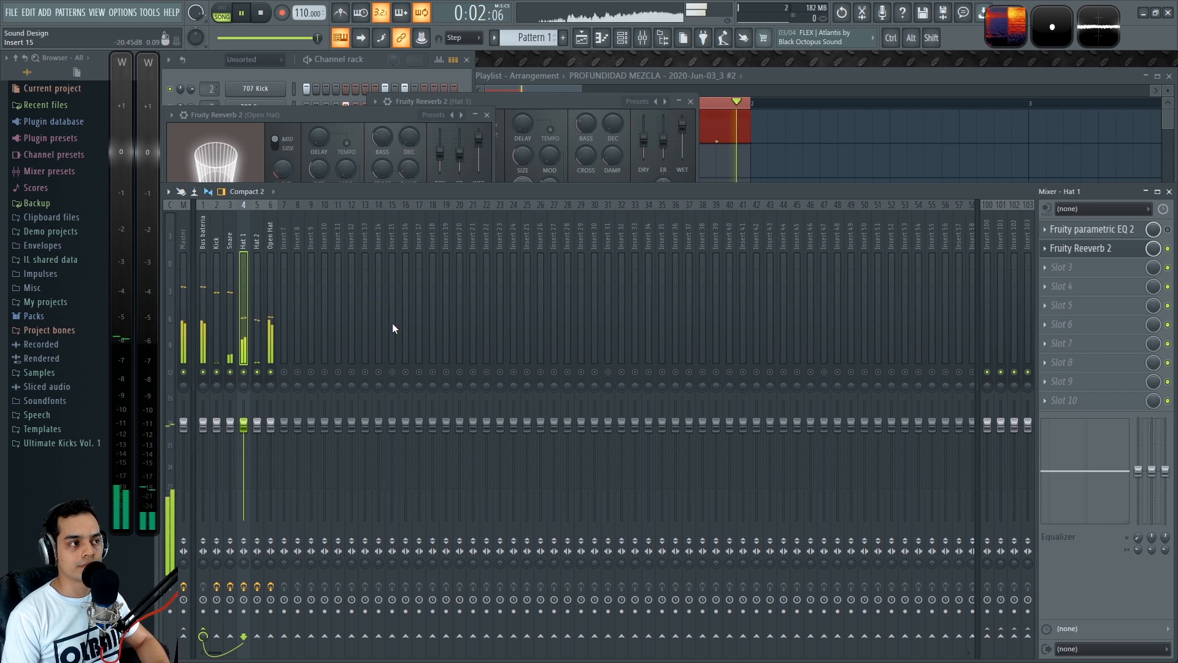
Stop playback and close the Open Hat and Hat 1 Fruity Reeverb 2 windows.
drag(393, 114, 622, 165)
key(space)
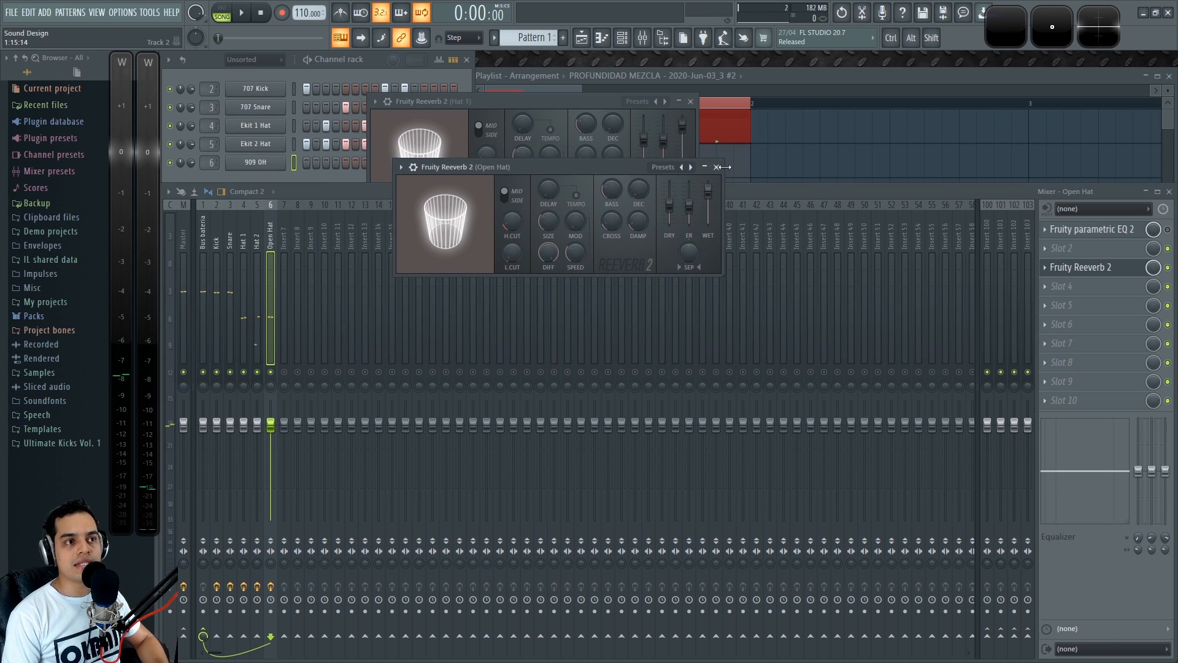
key(Escape)
click(690, 102)
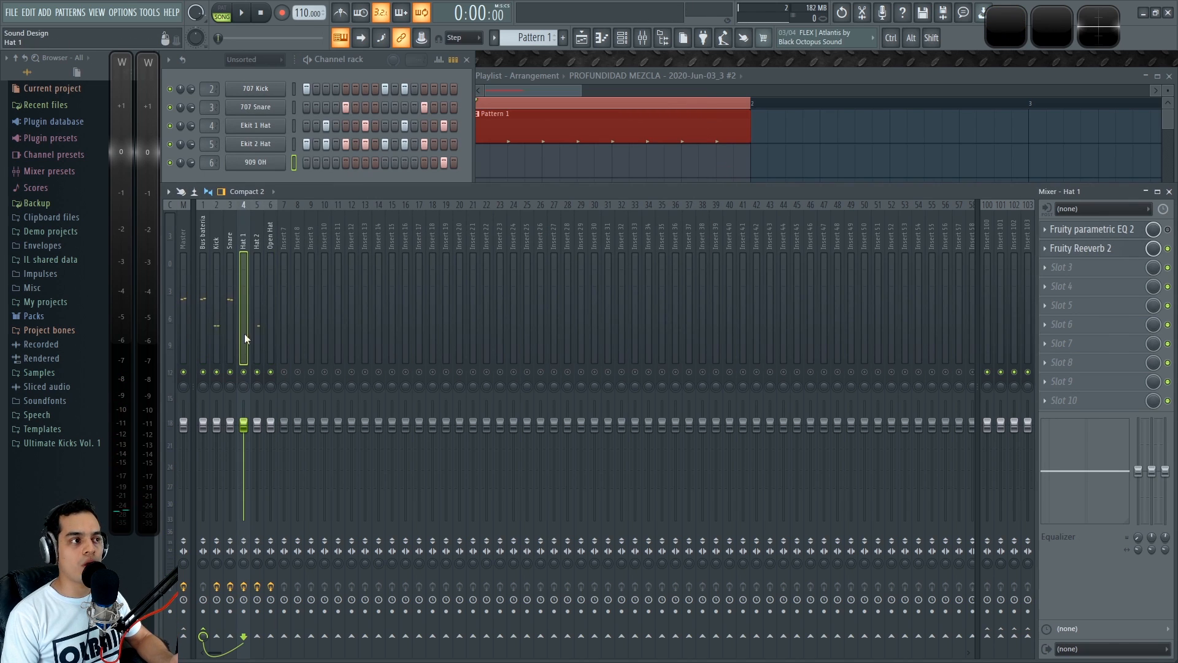
Lower the mixer volumes of the Hat 2, Open Hat and Snare tracks, and bring Hat 1 to about -8.1 dB.
drag(257, 428, 271, 449)
click(243, 452)
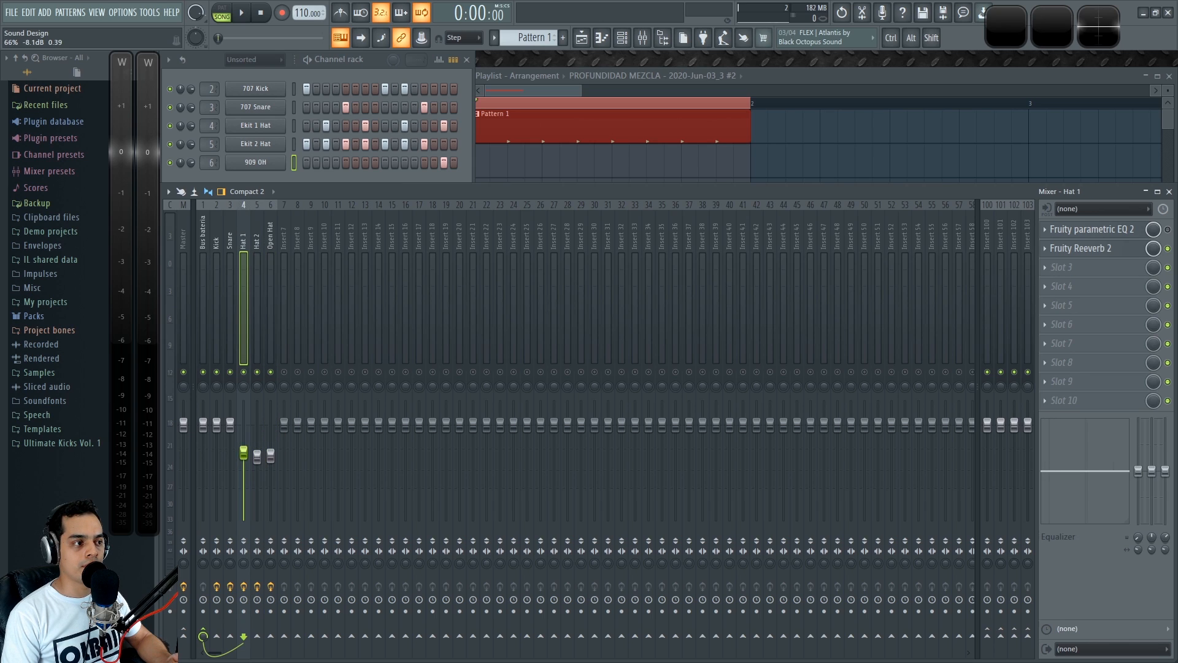
click(230, 424)
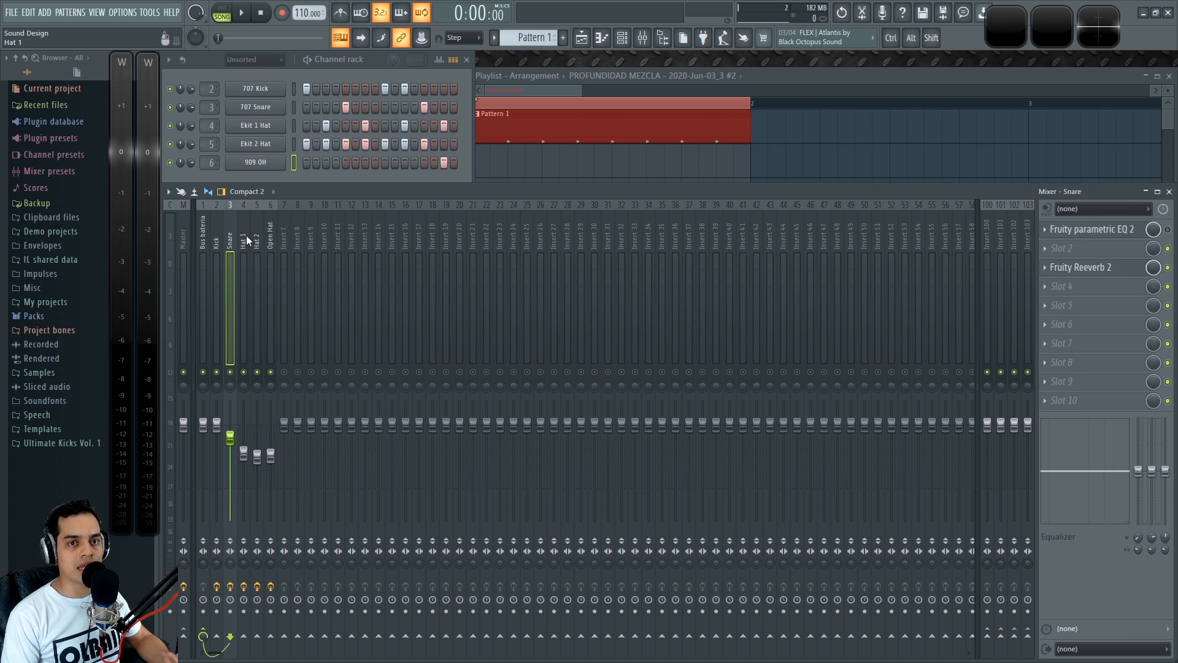
Re-enable the parametric EQ on the Snare, Hat 1, Hat 2 and Open Hat tracks and play the pattern.
key(Right)
key(Right)
key(Right)
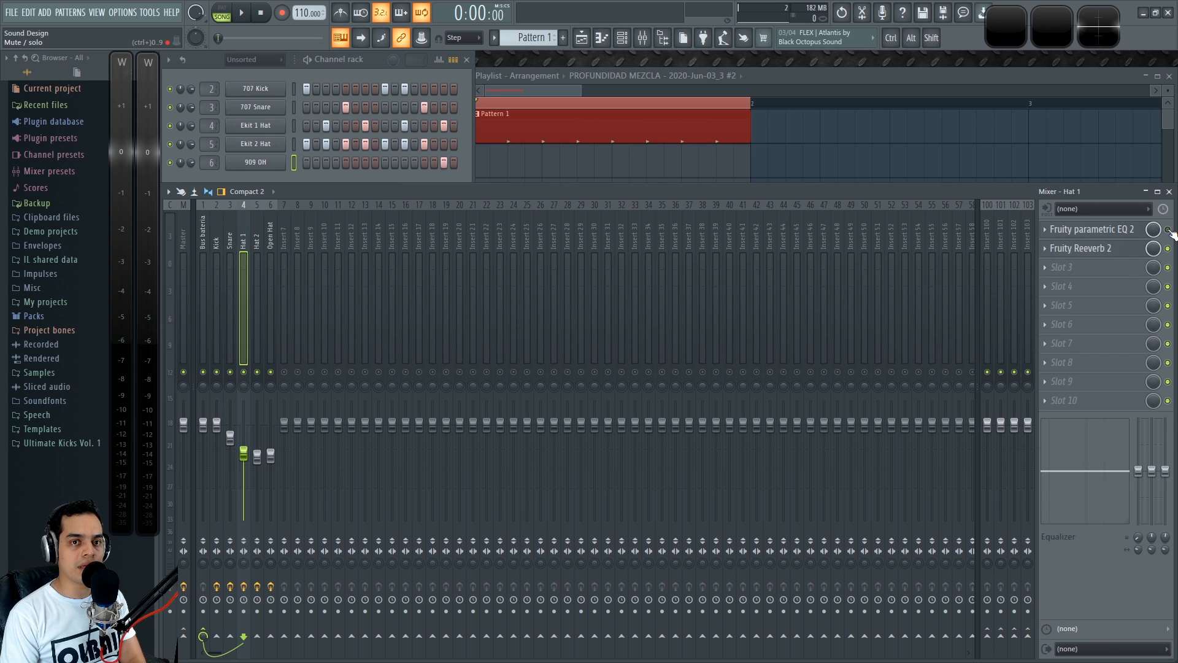
key(Right)
key(Left)
key(space)
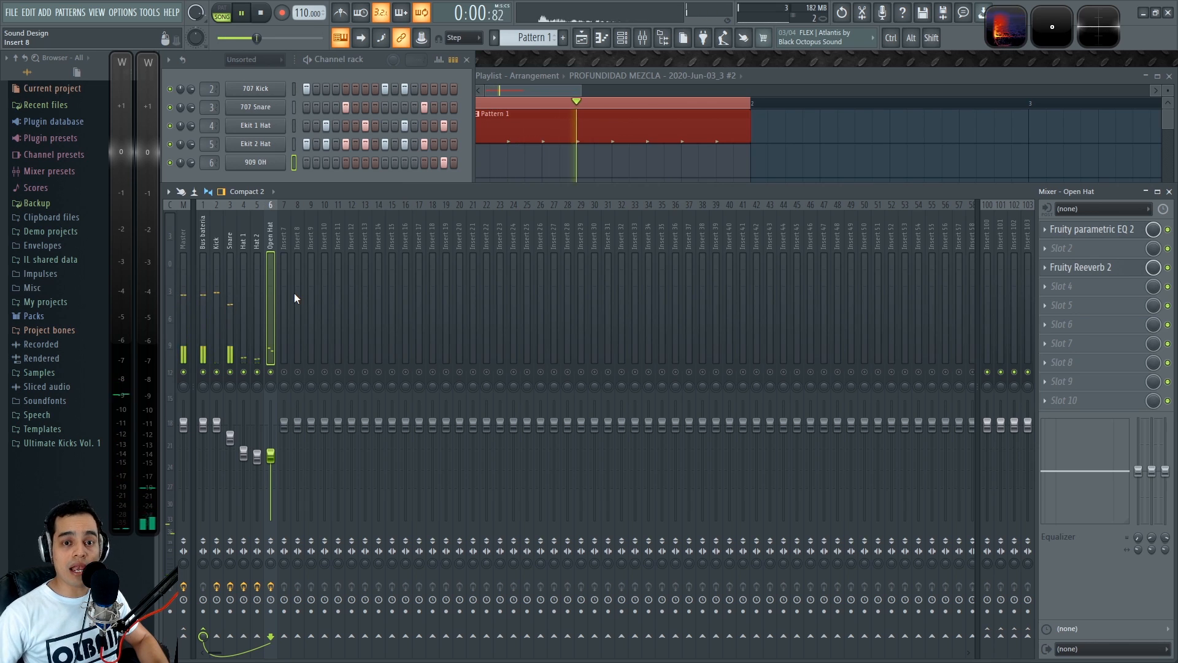
Set the band 7 low-pass cutoff in the Snare's Fruity parametric EQ 2 to about 6999 Hz and close the plugin.
click(230, 264)
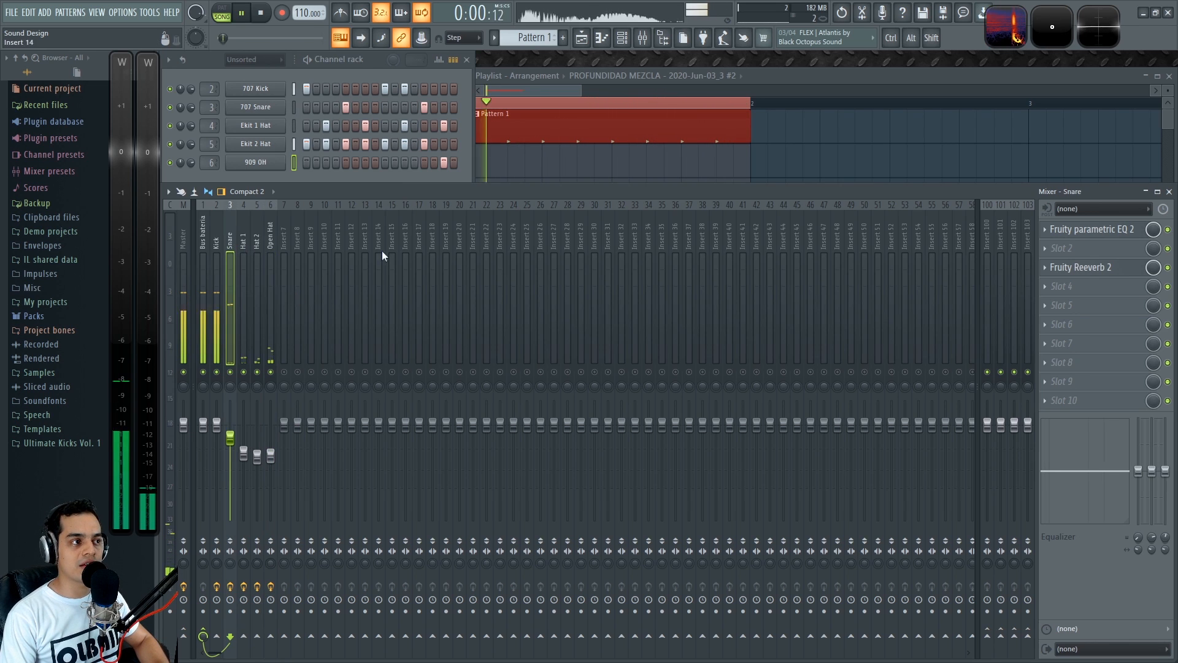
click(1092, 229)
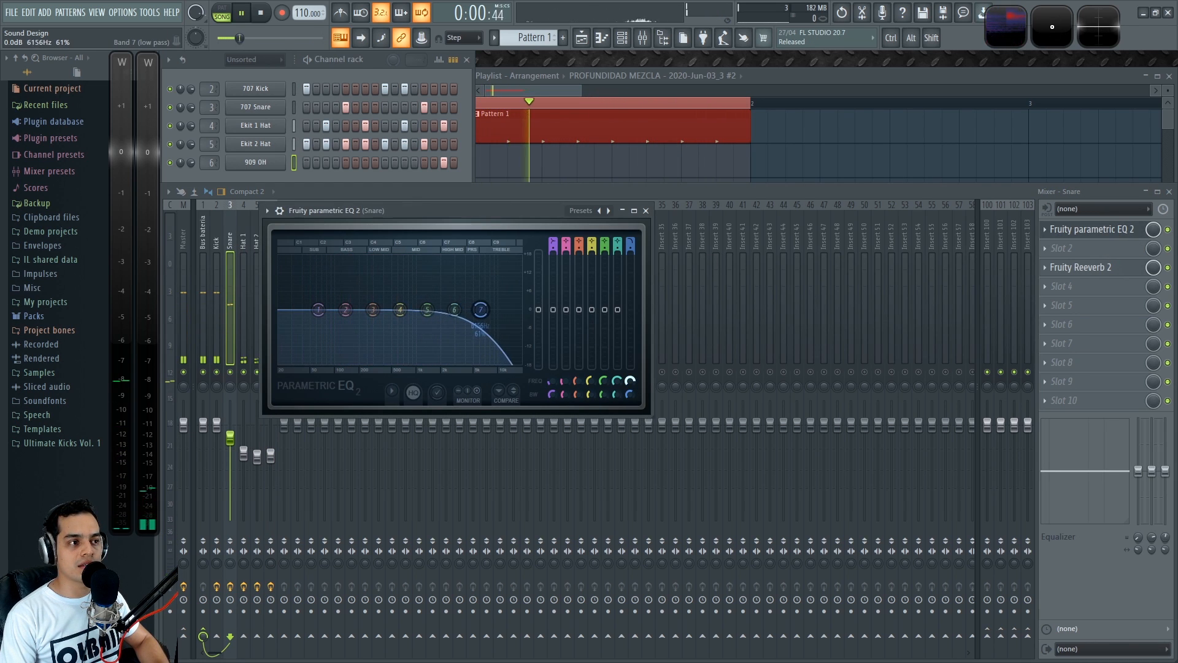
drag(456, 310, 485, 310)
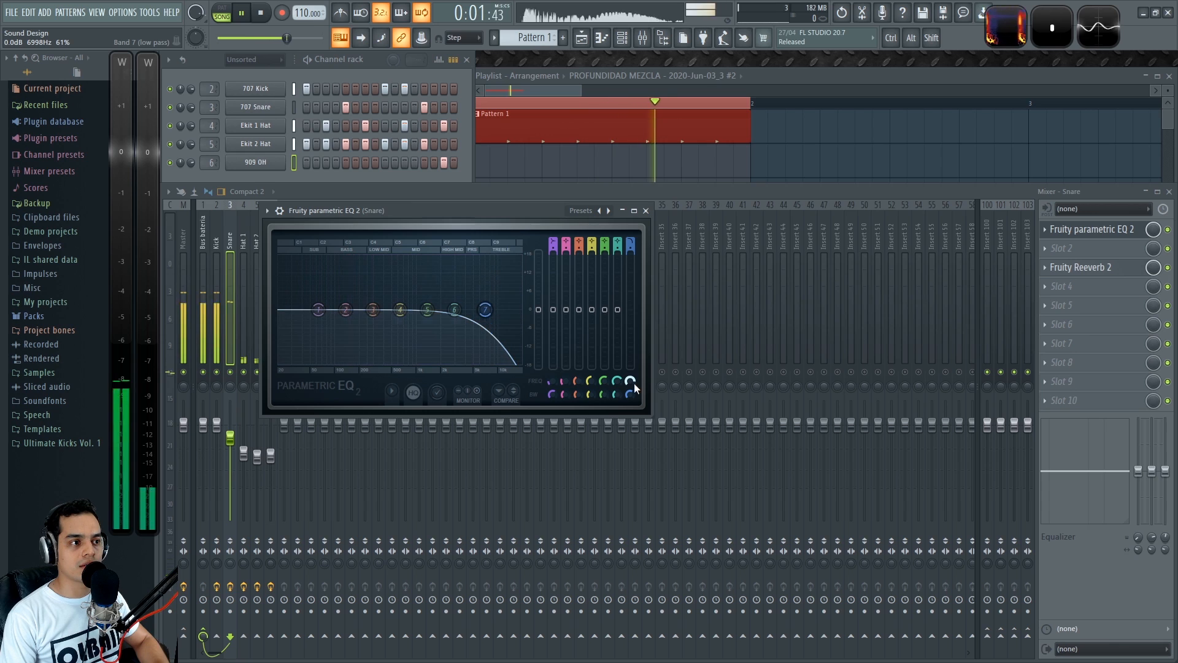
click(645, 211)
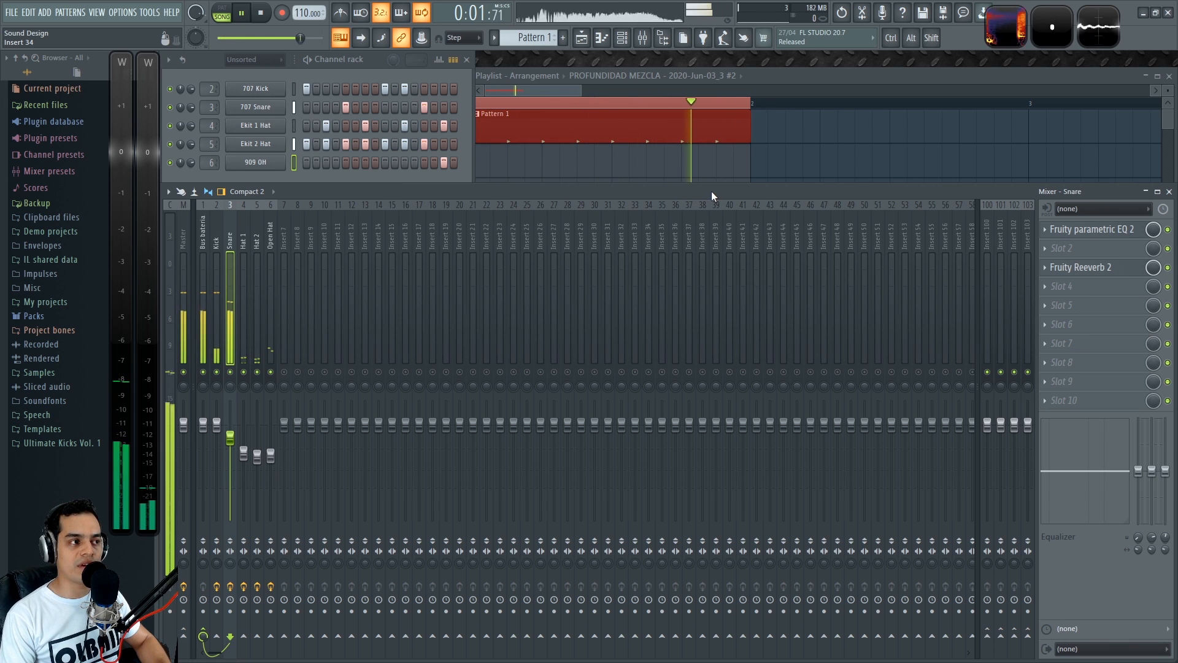
Compare playback of the pattern with the Kick and Snare tracks muted and with all tracks unmuted.
key(space)
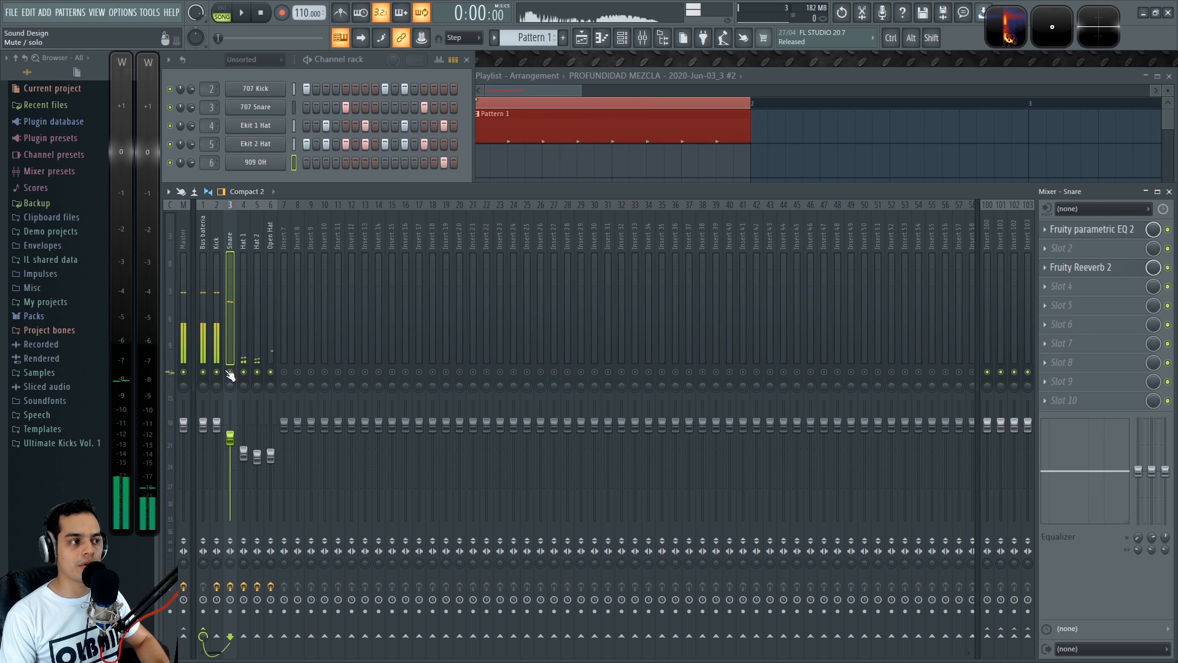
key(space)
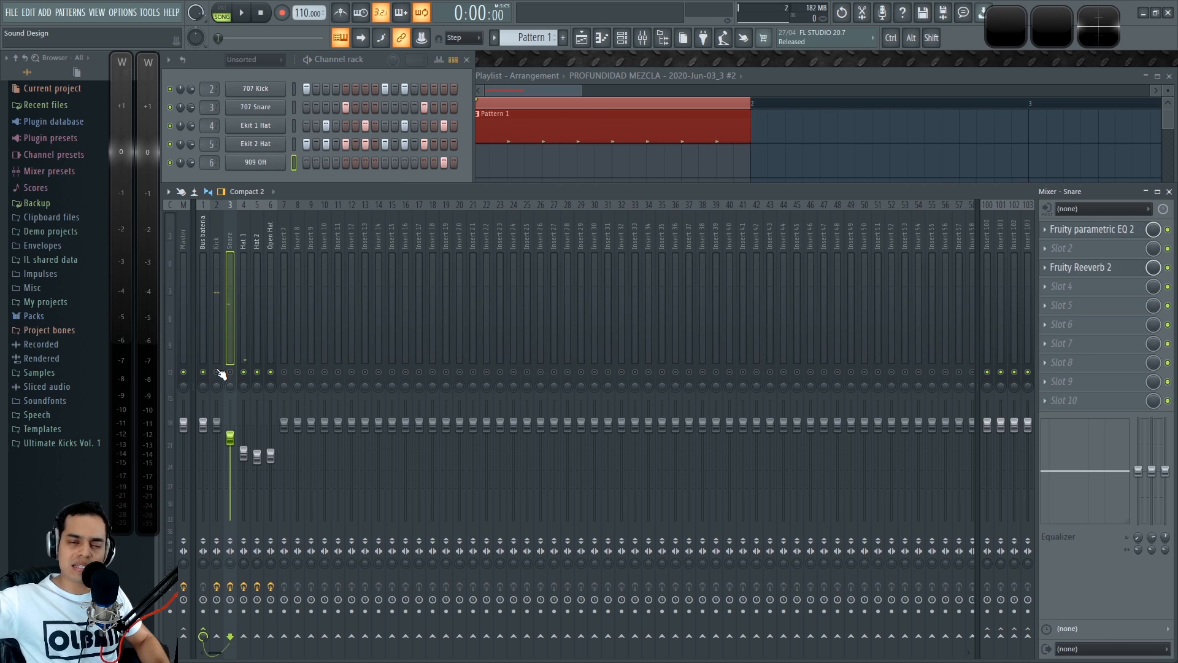
key(space)
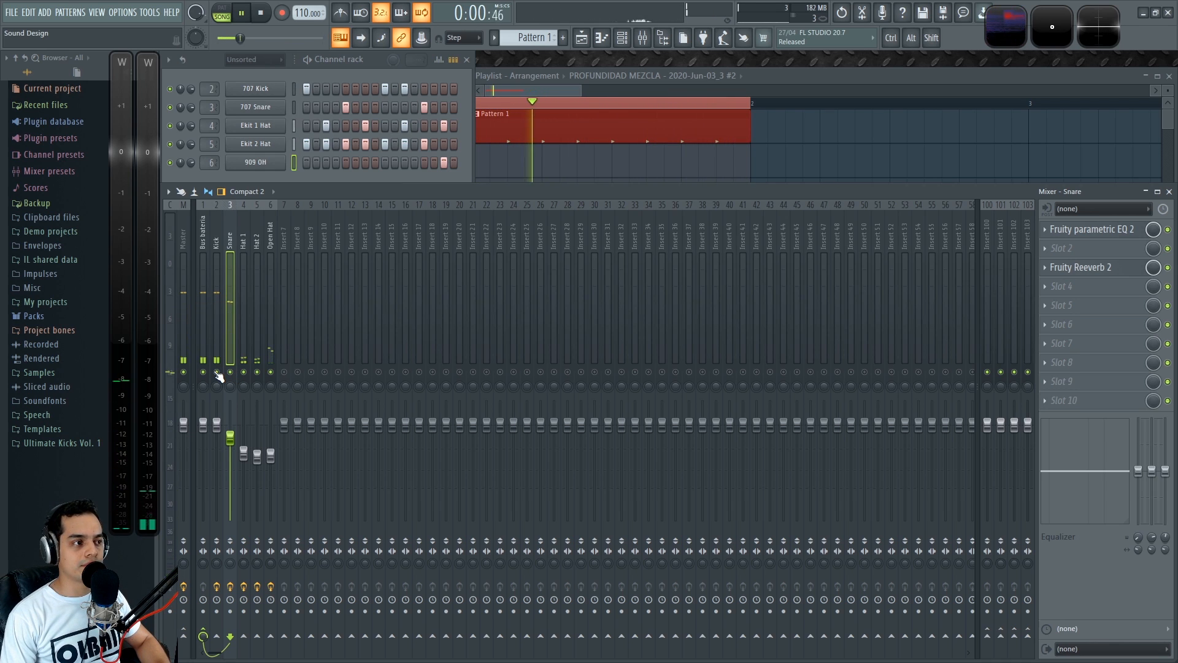
key(space)
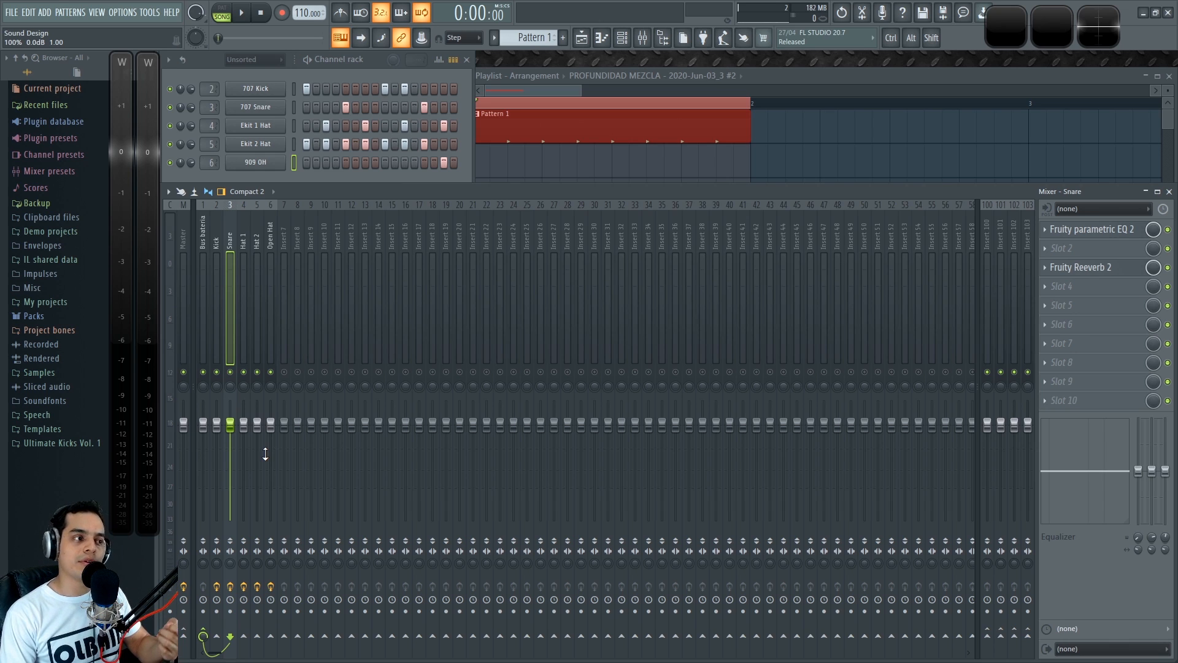
click(245, 242)
click(262, 242)
click(270, 245)
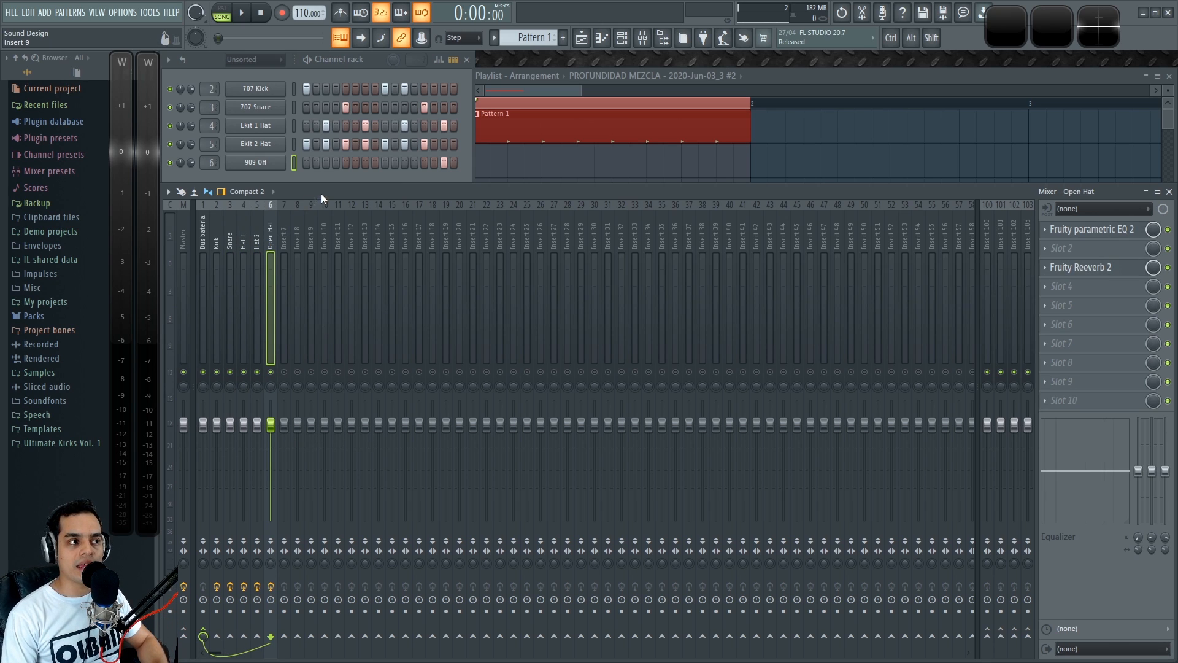
click(373, 61)
click(488, 200)
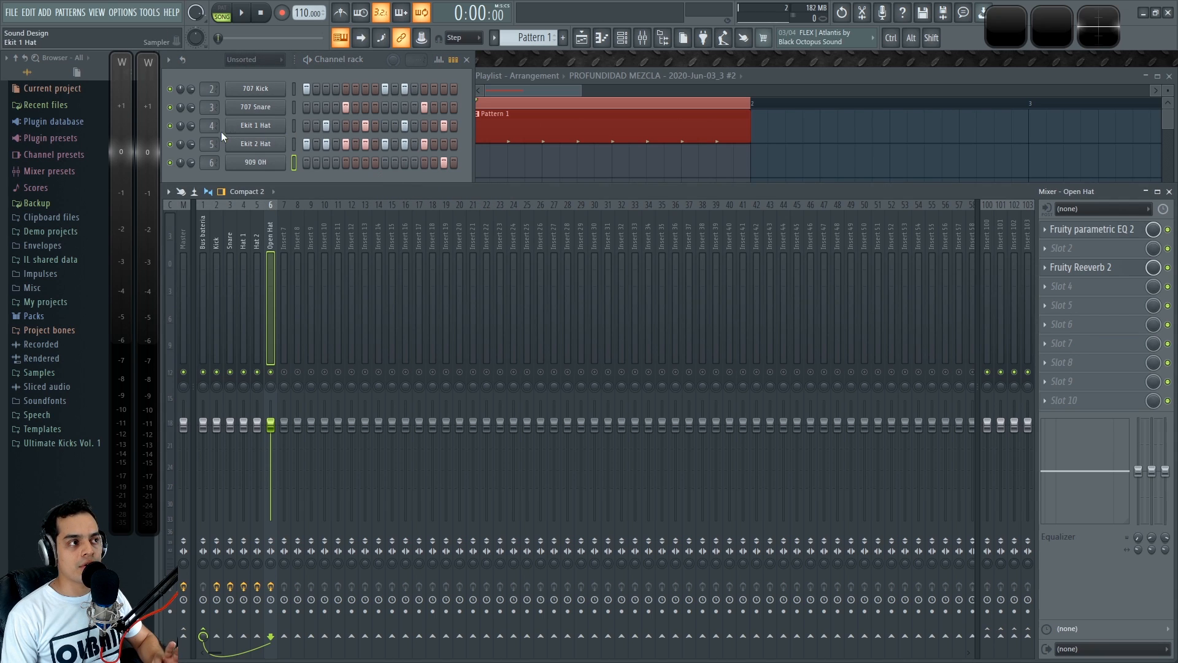
click(370, 69)
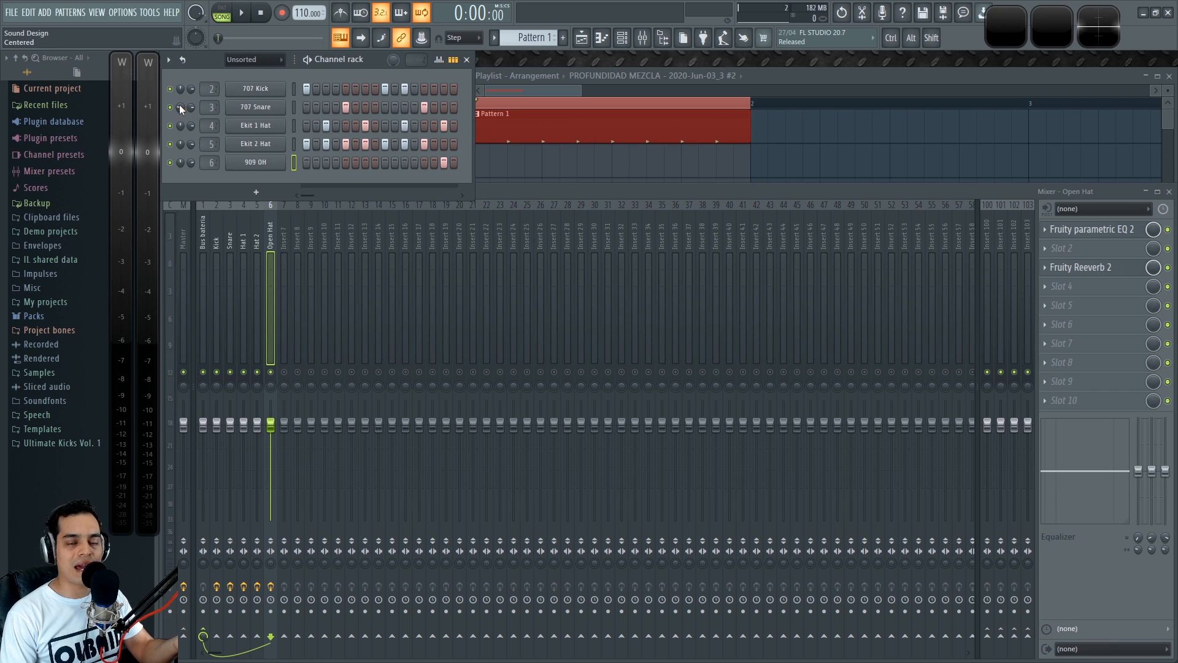
click(267, 320)
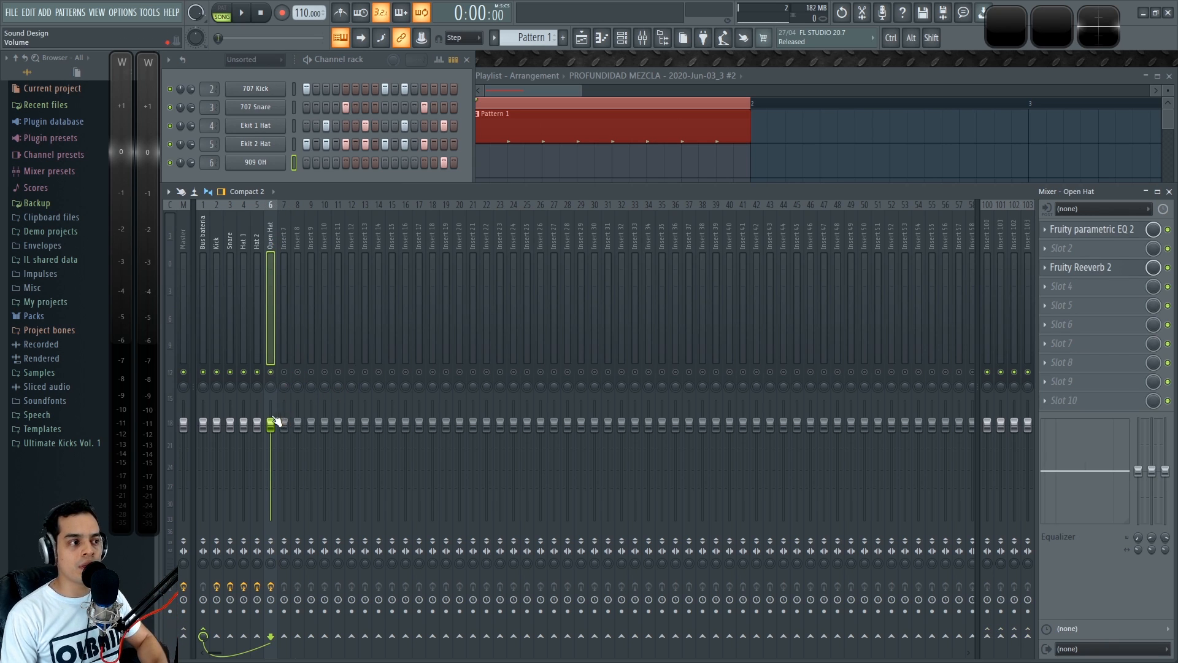
Solo the Open Hat mixer track and play the pattern with the channel rack in front.
ctrl+click(271, 372)
click(372, 59)
key(space)
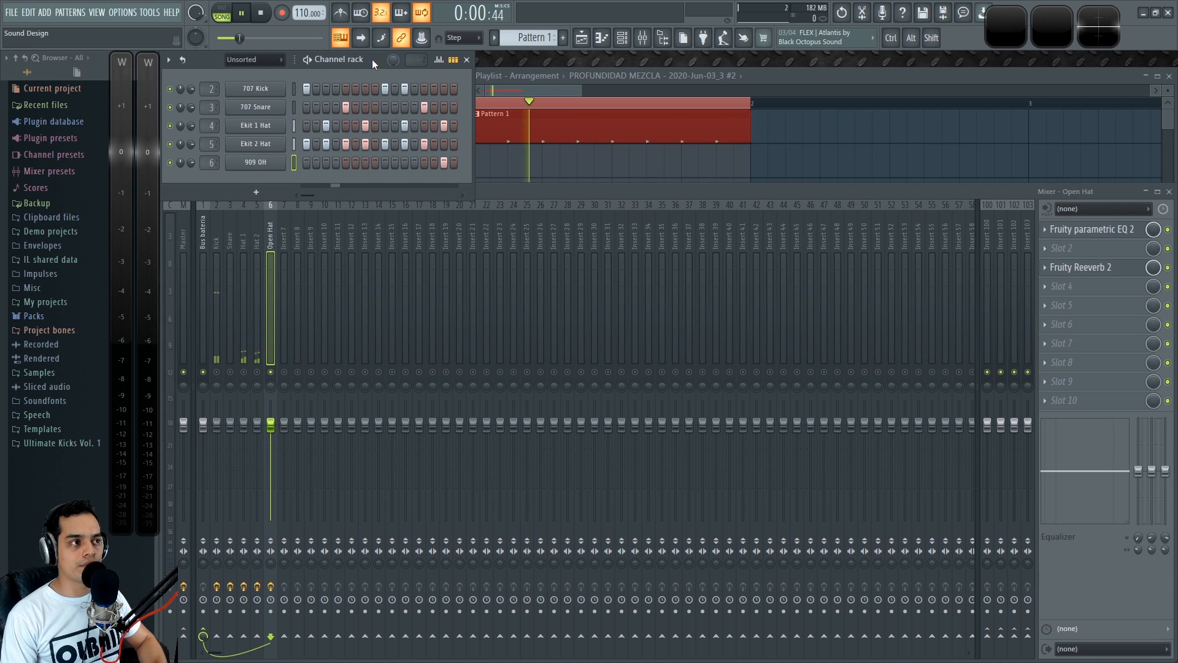
Solo the Hat 2 mixer track instead and play the pattern to hear it on its own.
ctrl+click(257, 371)
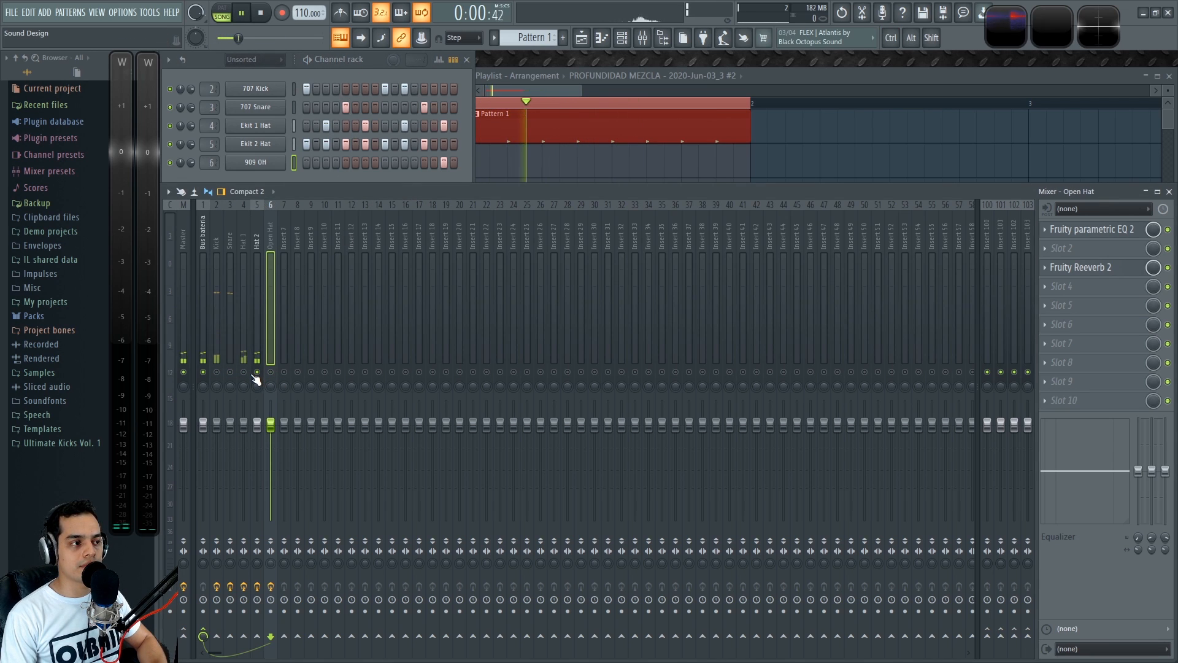
click(372, 58)
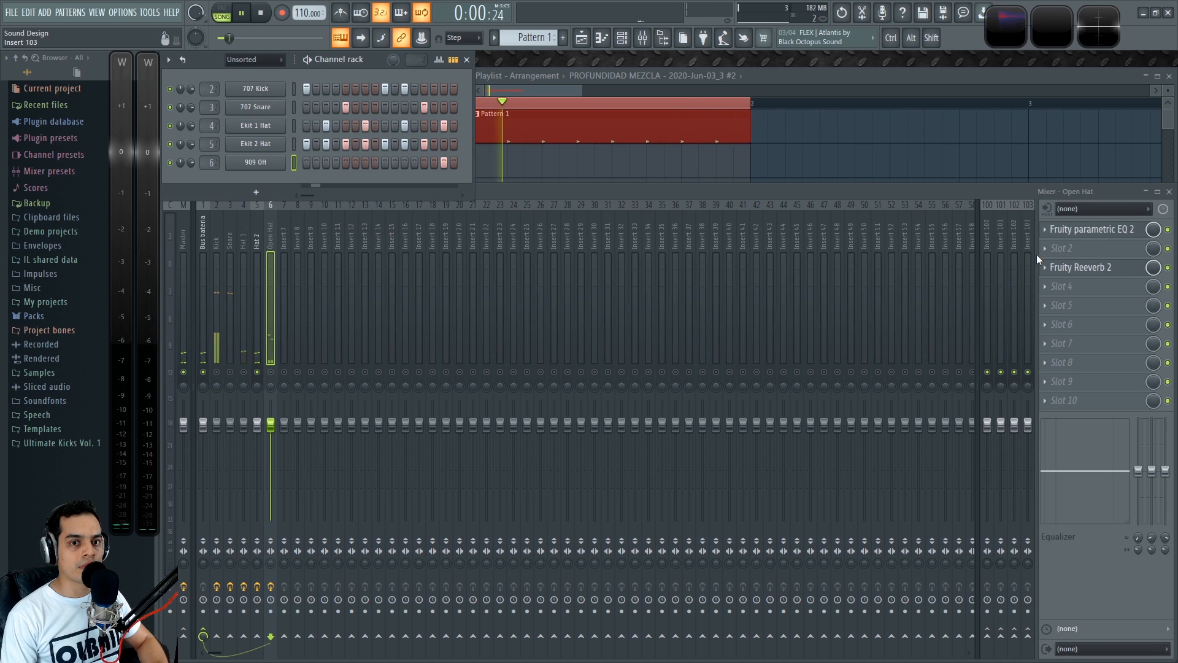
key(space)
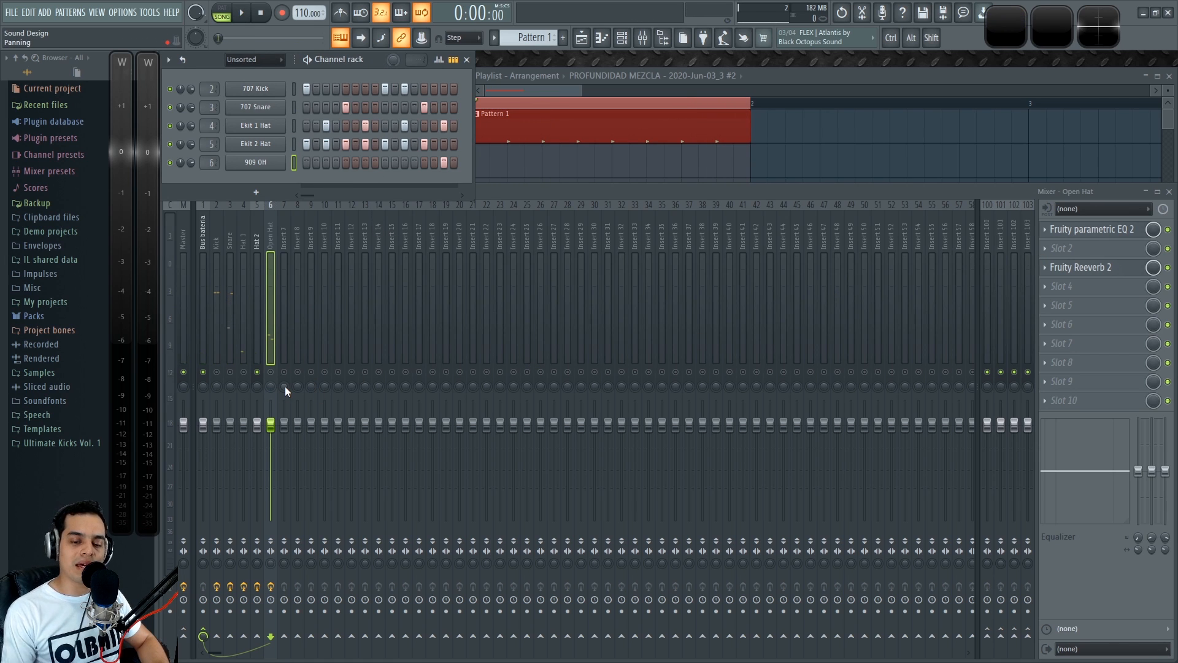
key(space)
key(space)
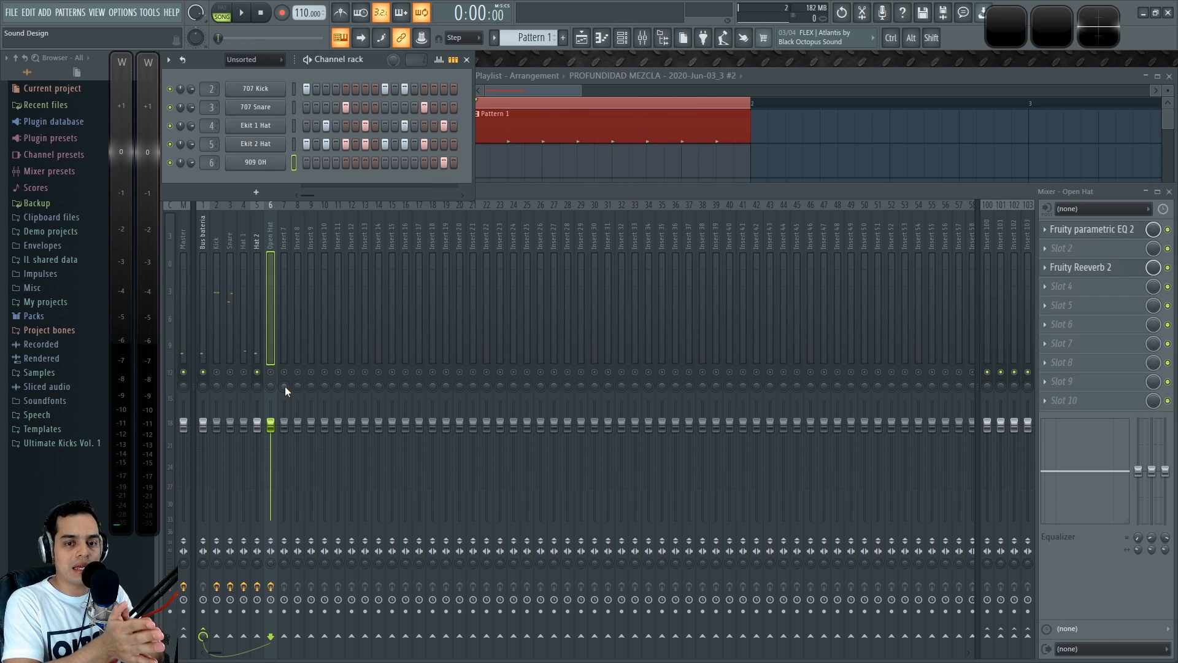
Try panning the Hat 2 mixer track about 62% right during playback and reset its pan to centre.
key(space)
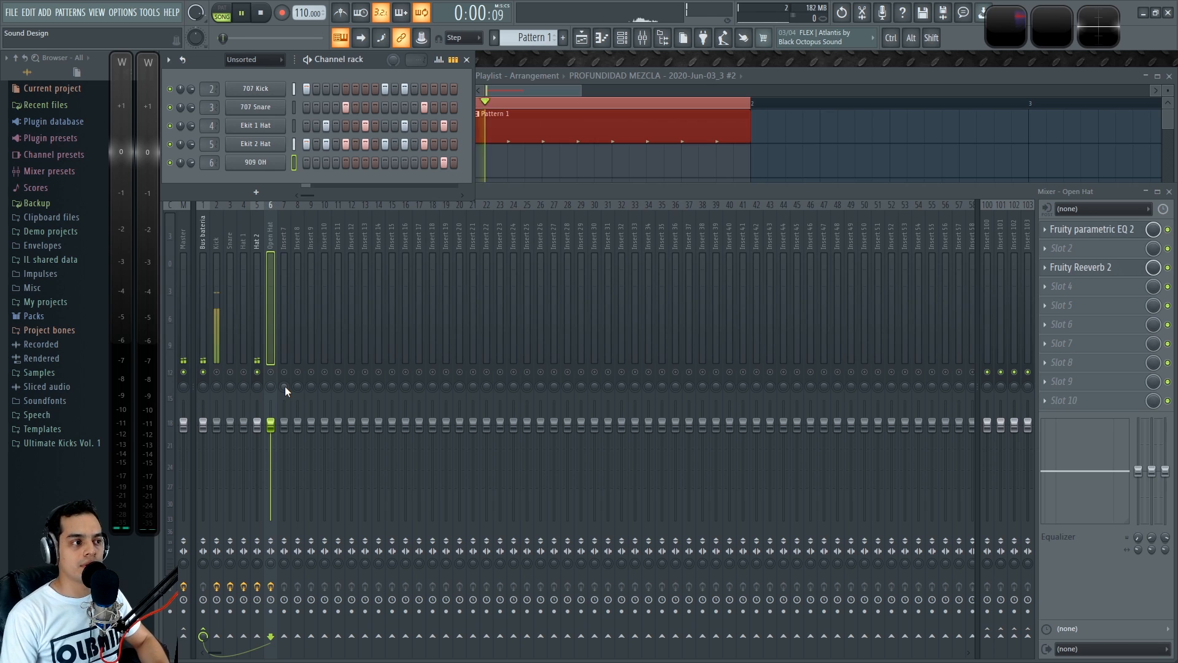
drag(257, 385, 257, 365)
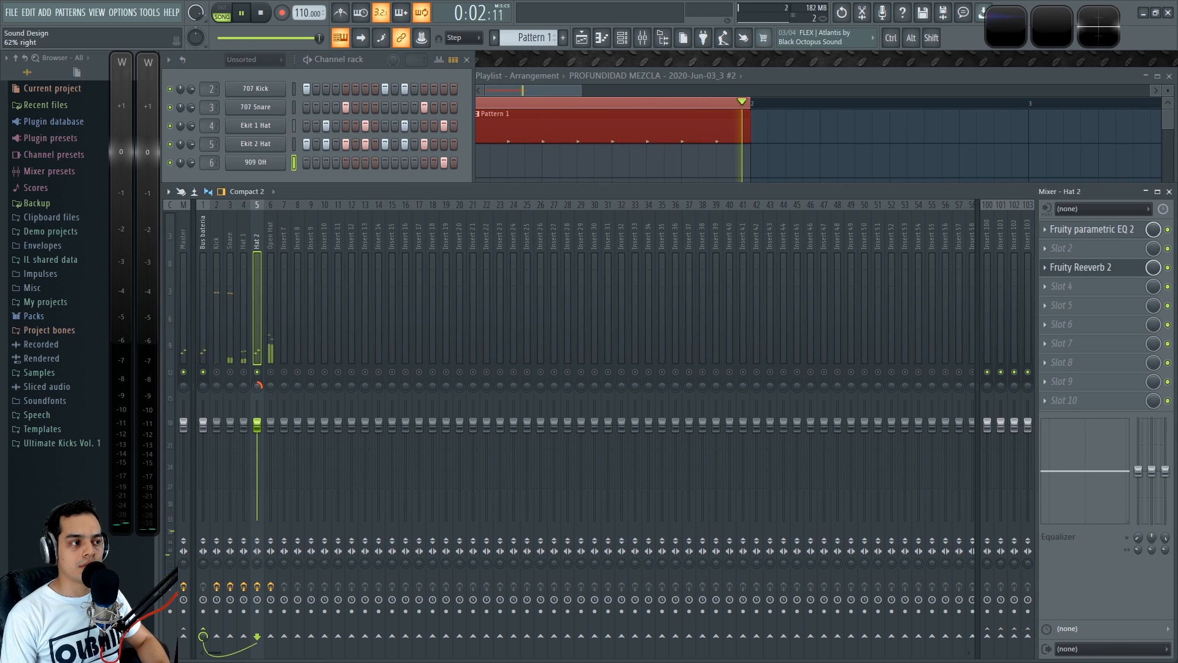
key(space)
alt+click(255, 385)
key(space)
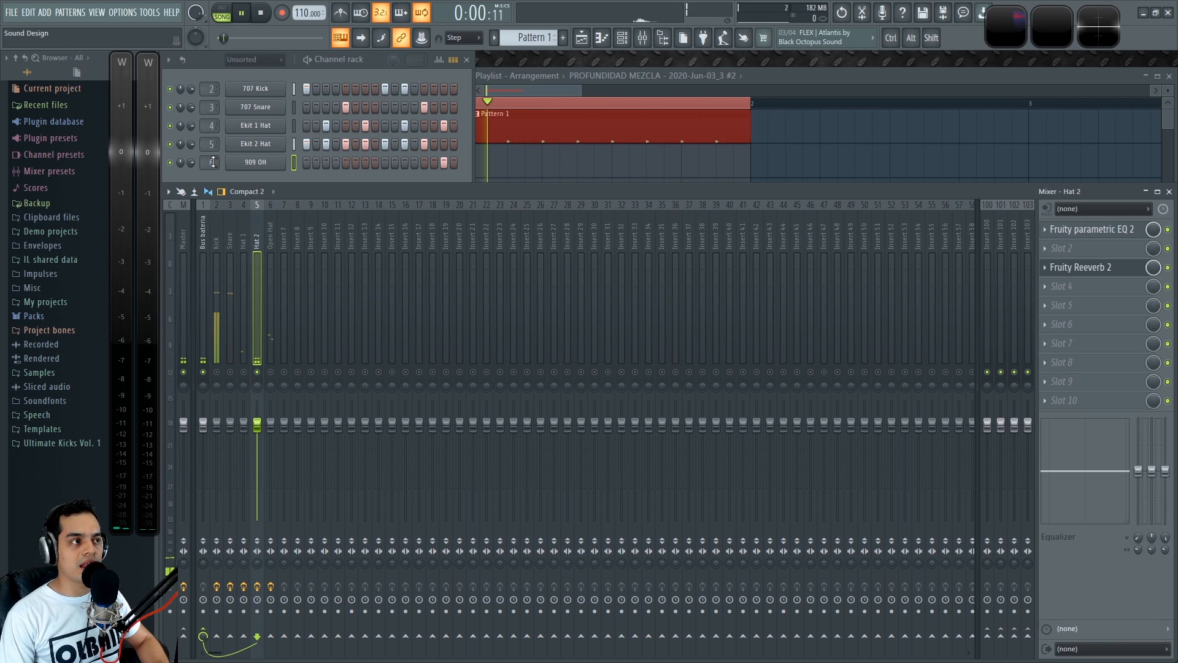
Try panning the Ekit 2 Hat channel to the right during playback, with Fruity Reeverb 2 active on its Hat 2 mixer track.
key(space)
drag(180, 143, 180, 117)
key(space)
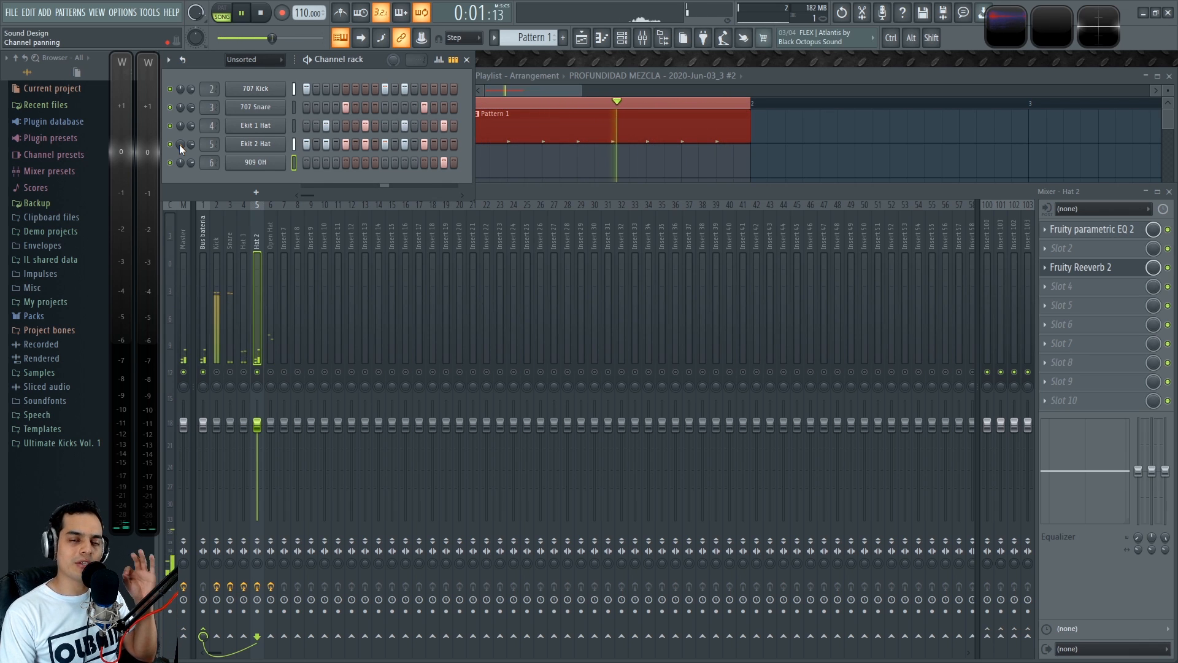
click(1122, 270)
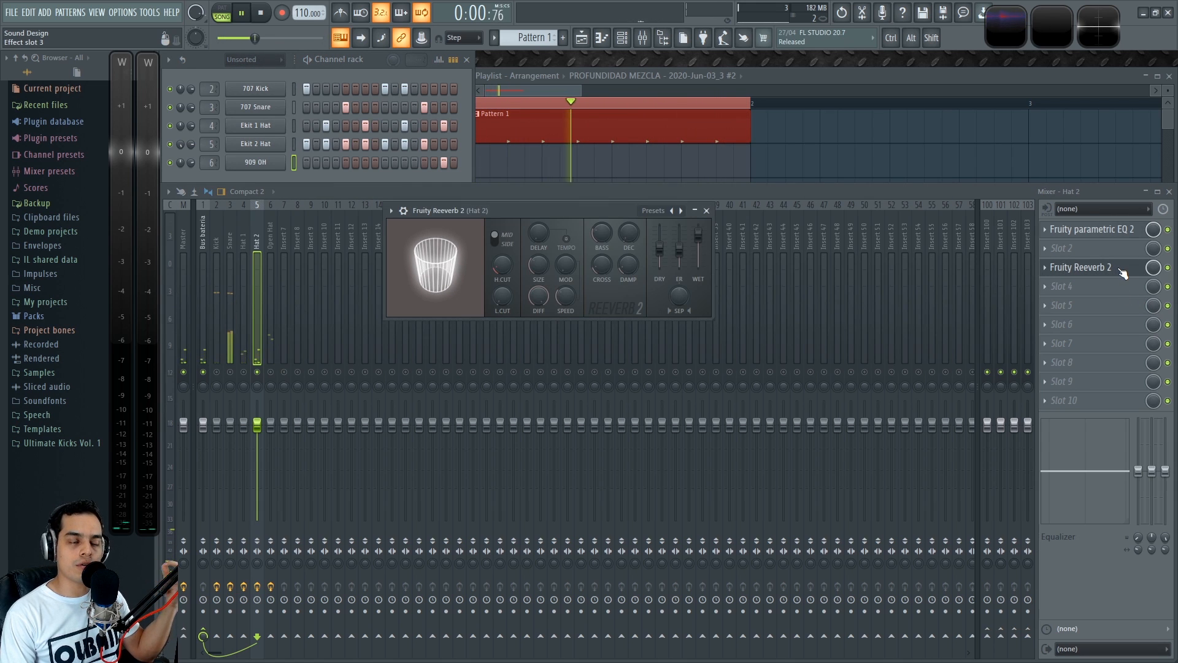
click(707, 210)
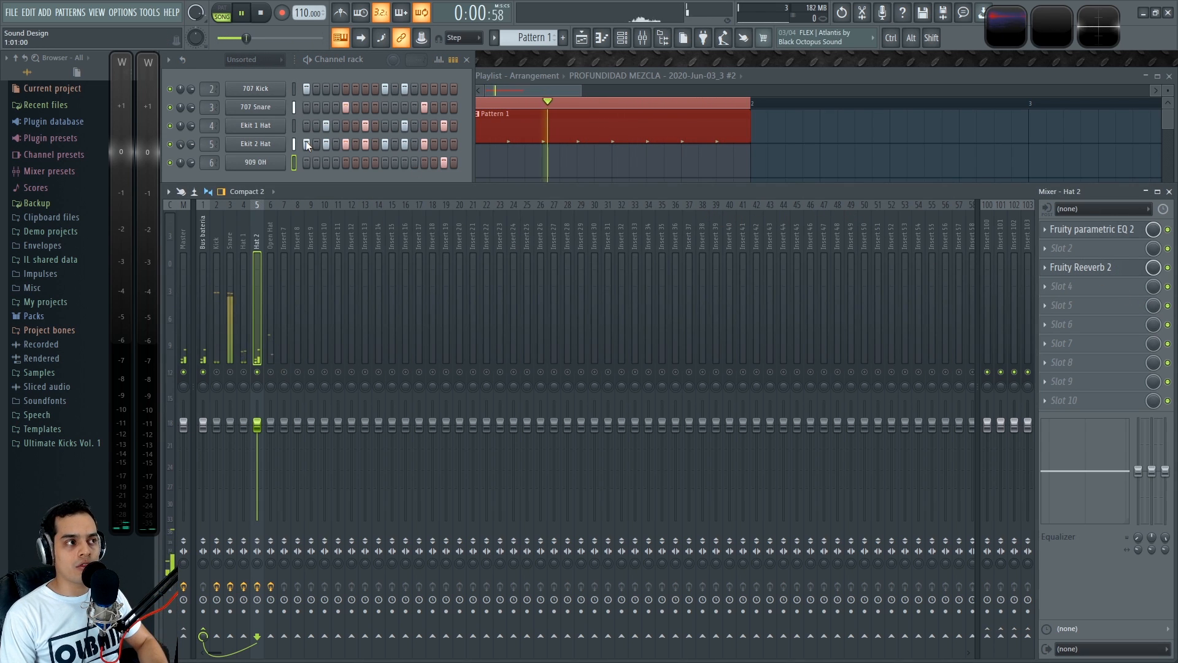
click(180, 148)
Compare panning the Hat 2 mixer track 100% right, reset to centre, with panning the Ekit 2 Hat channel right during playback.
drag(258, 387, 258, 344)
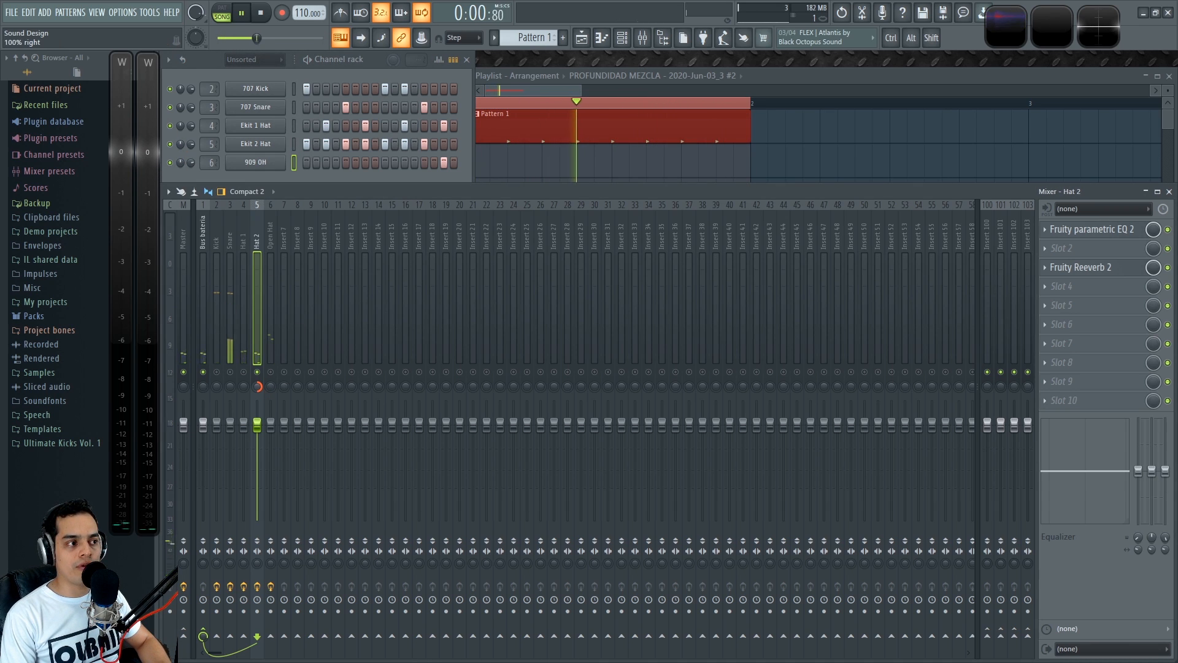
alt+click(257, 384)
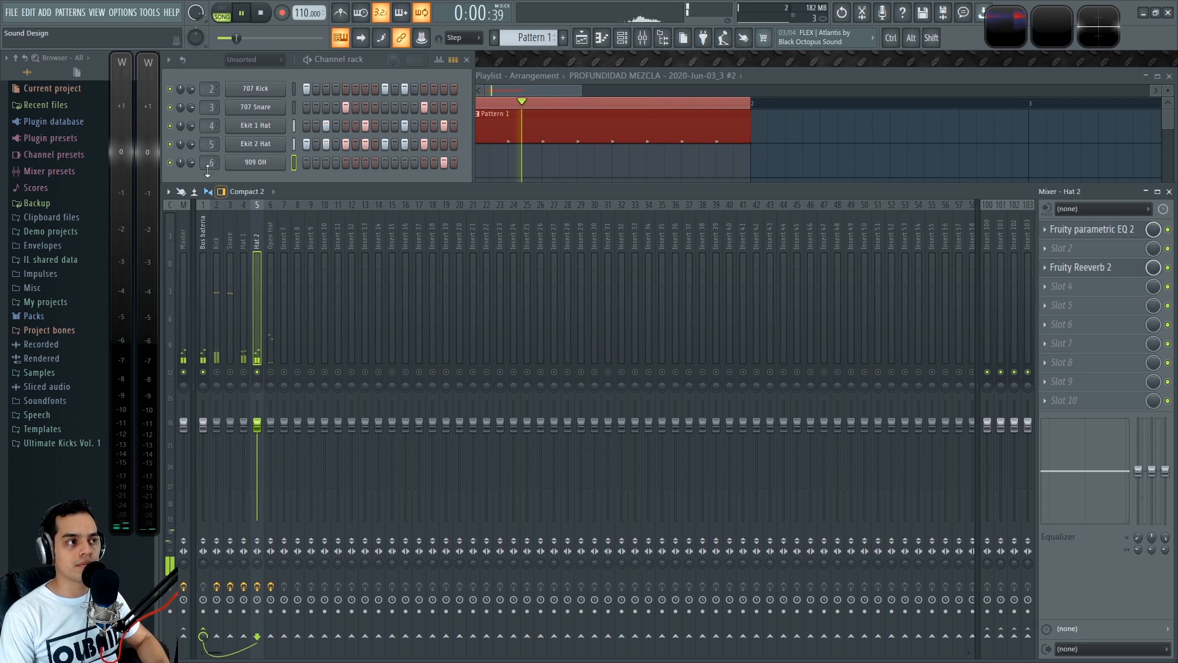
drag(182, 143, 181, 93)
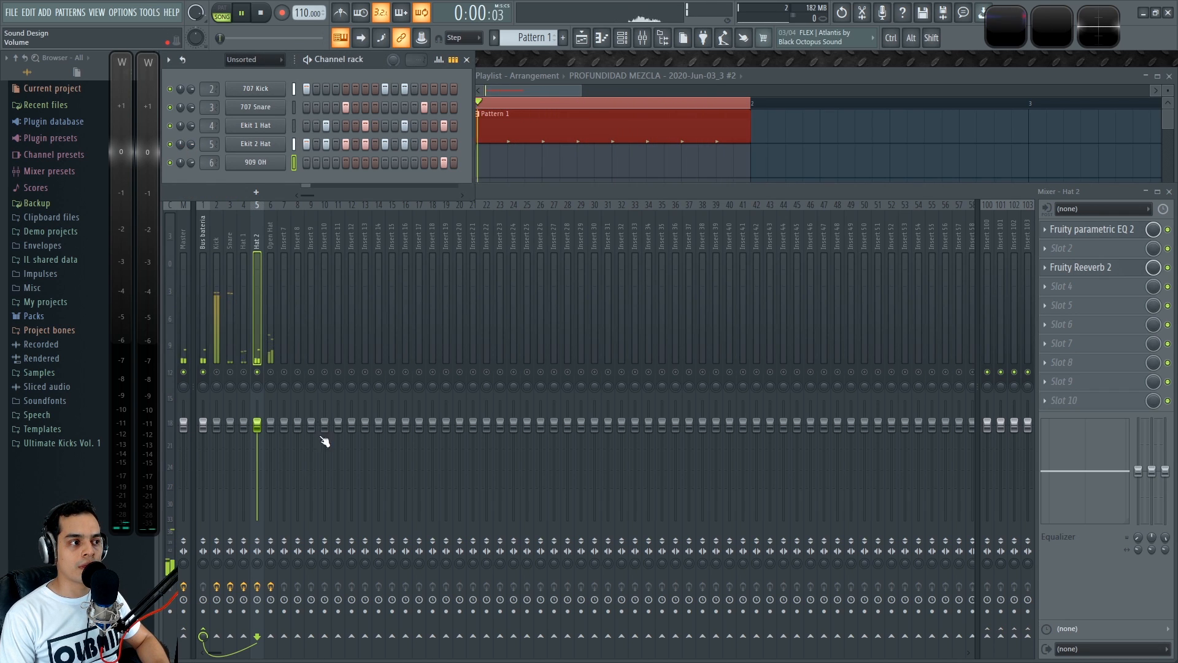
key(space)
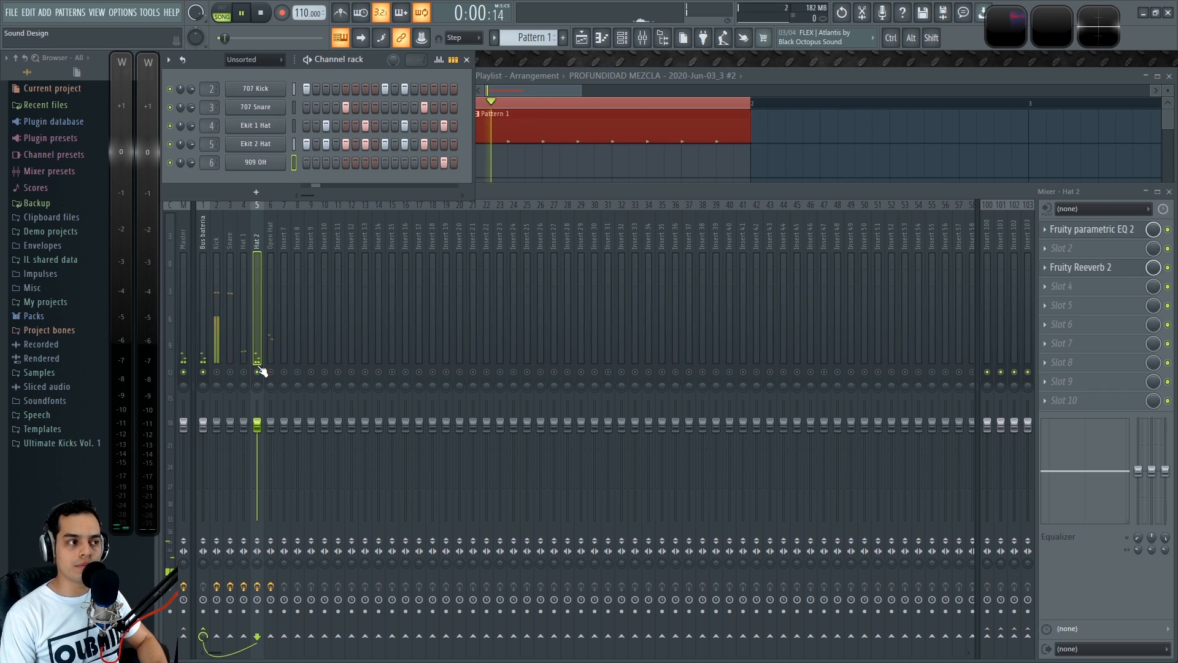
Pan the Hat 2 mixer track to the right and restart playback to hear it.
click(261, 234)
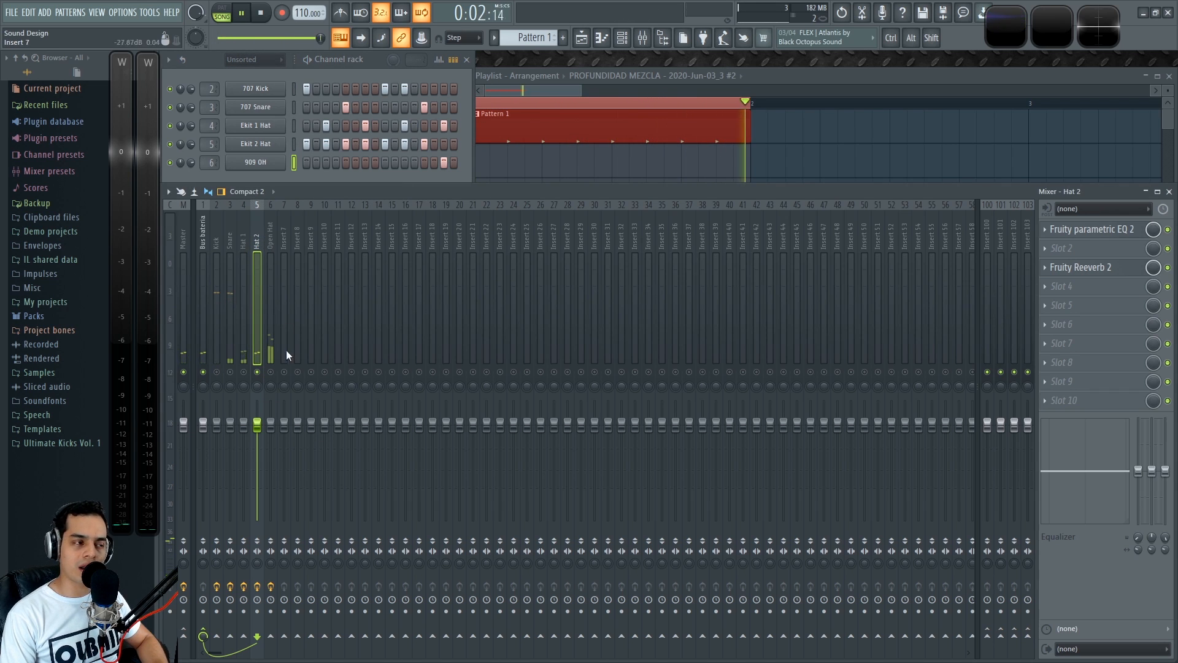
drag(258, 388, 270, 397)
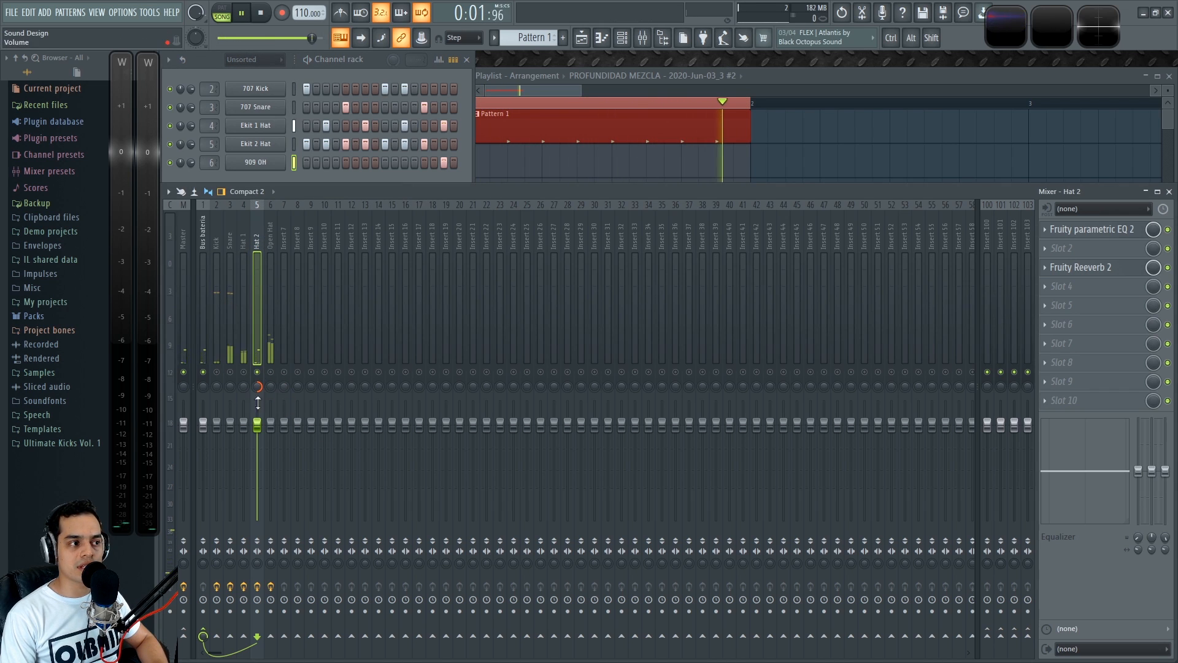
key(space)
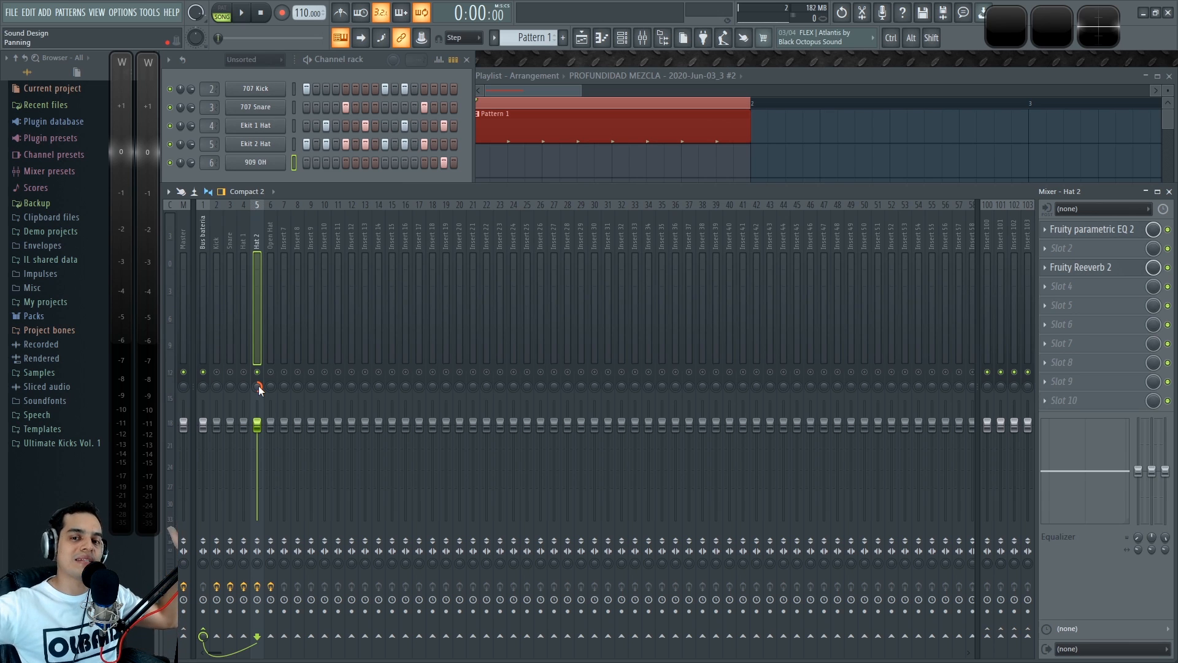
key(space)
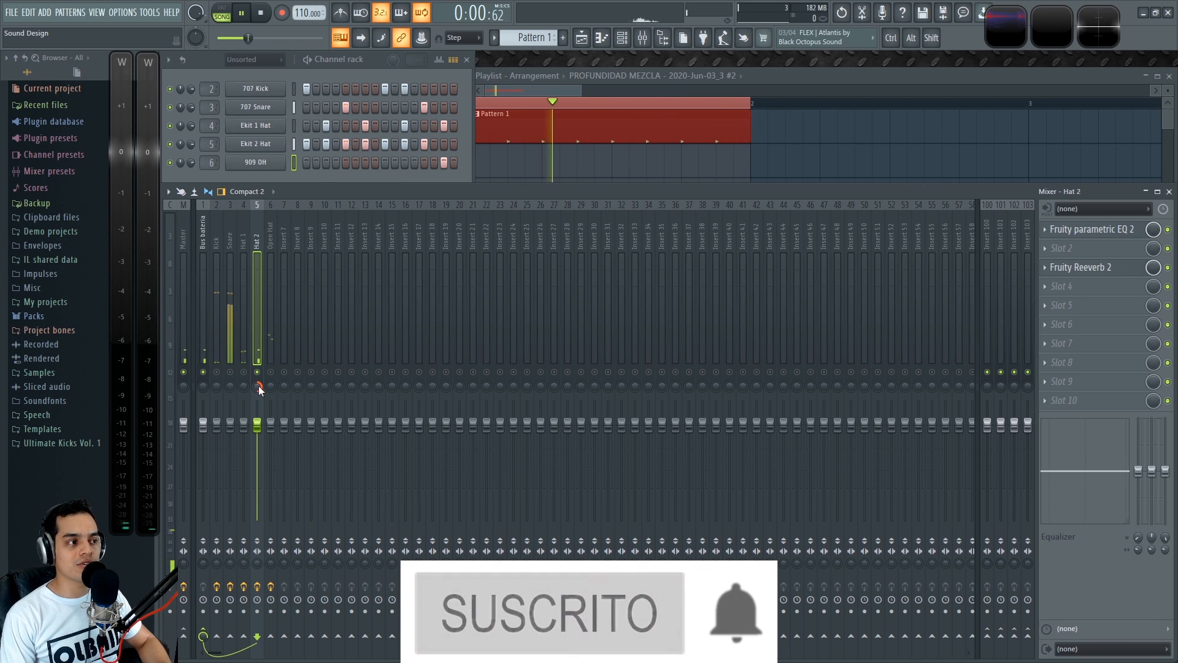
Solo the Hat 1 mixer track and pan the Ekit 1 Hat channel to the left in the channel rack.
ctrl+click(245, 373)
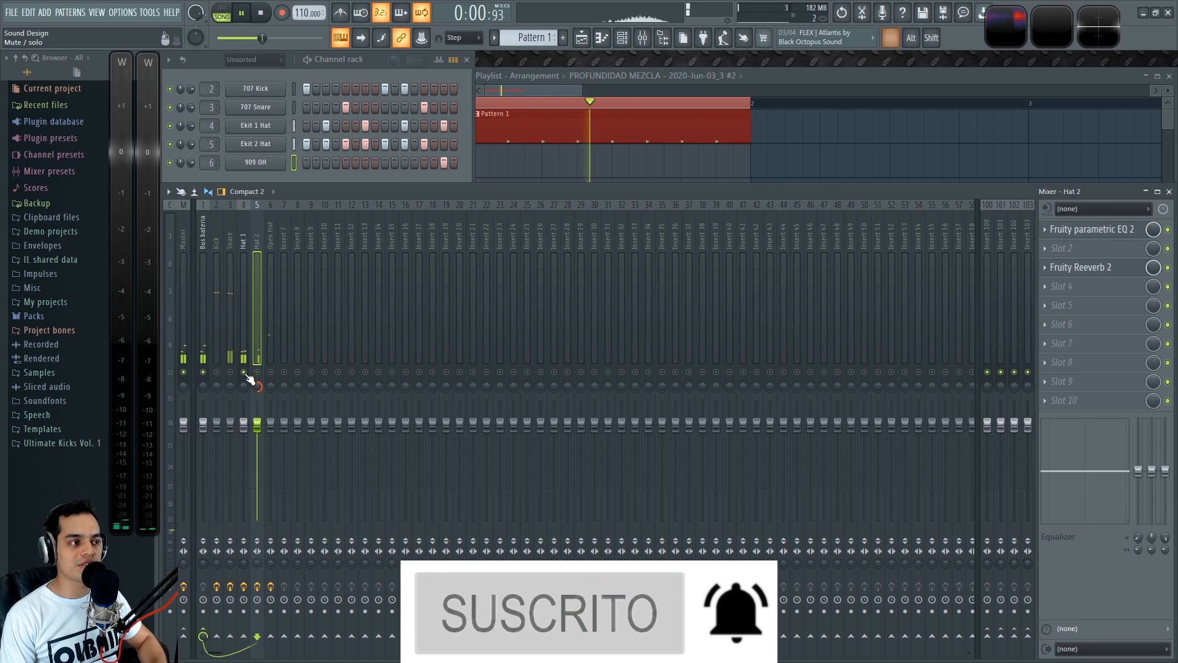
click(182, 146)
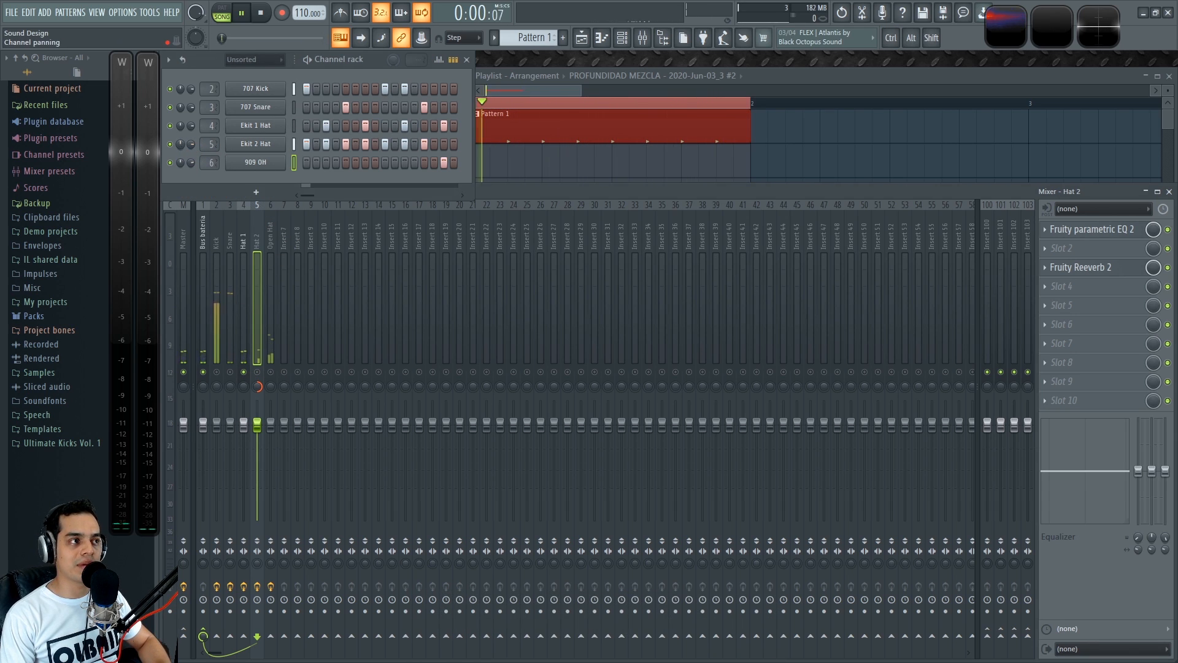
drag(181, 128, 182, 157)
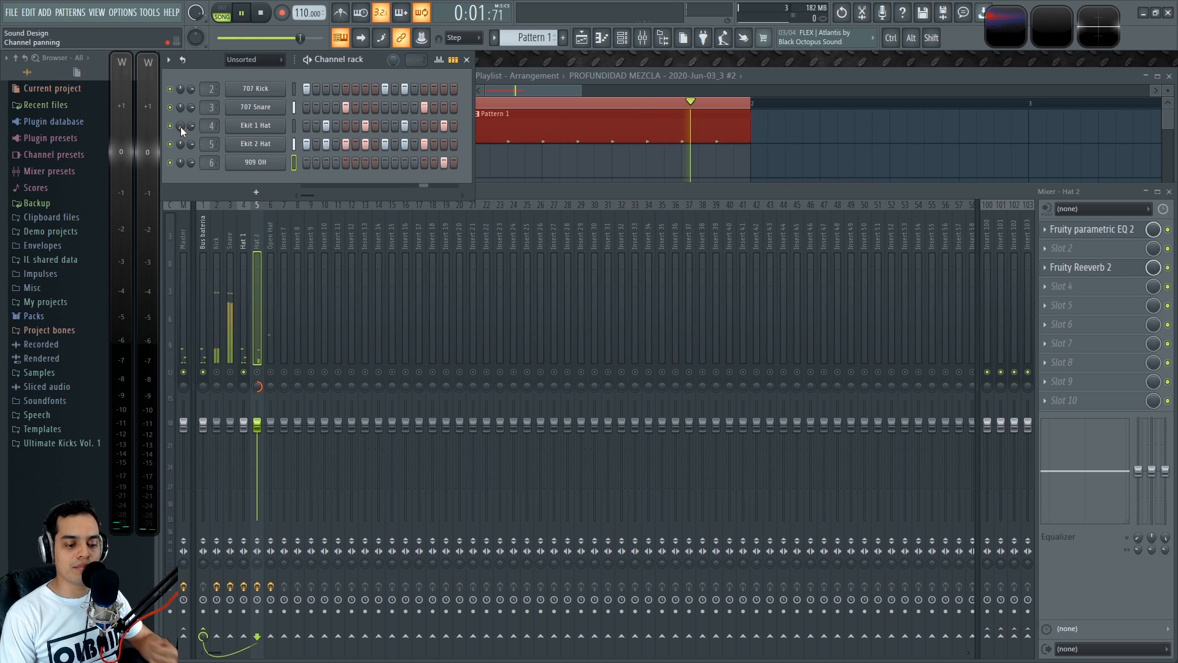
Play Hat 1 together with Hat 2, and compare with playback of all mixer tracks unmuted.
click(258, 373)
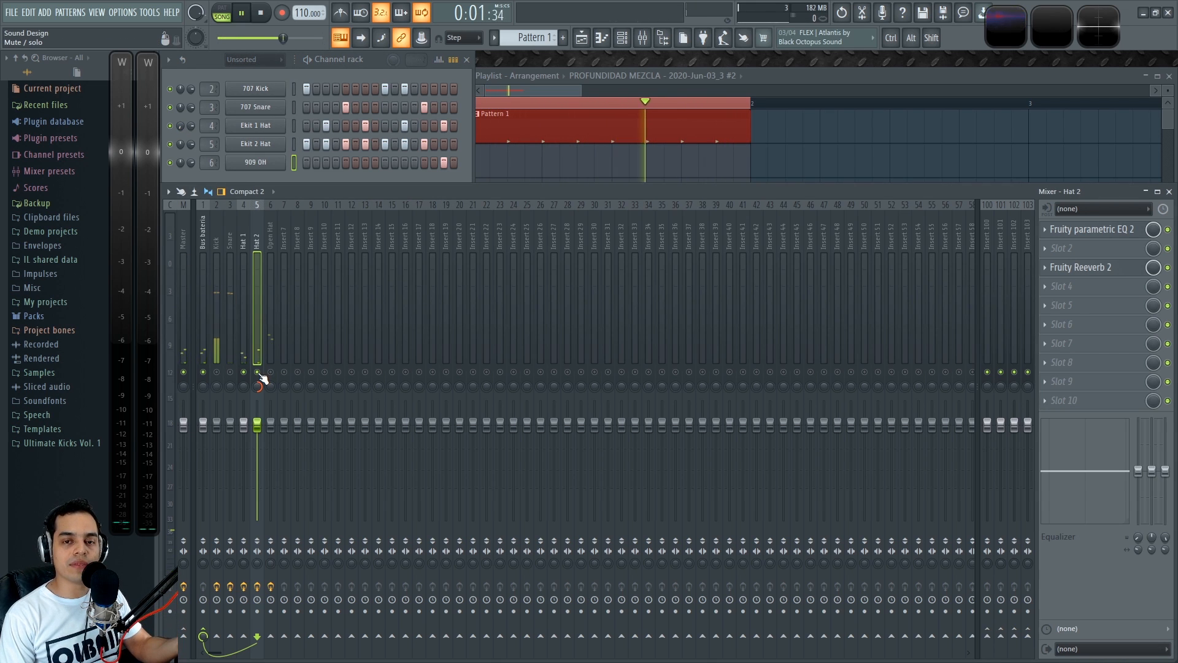
ctrl+click(248, 373)
key(space)
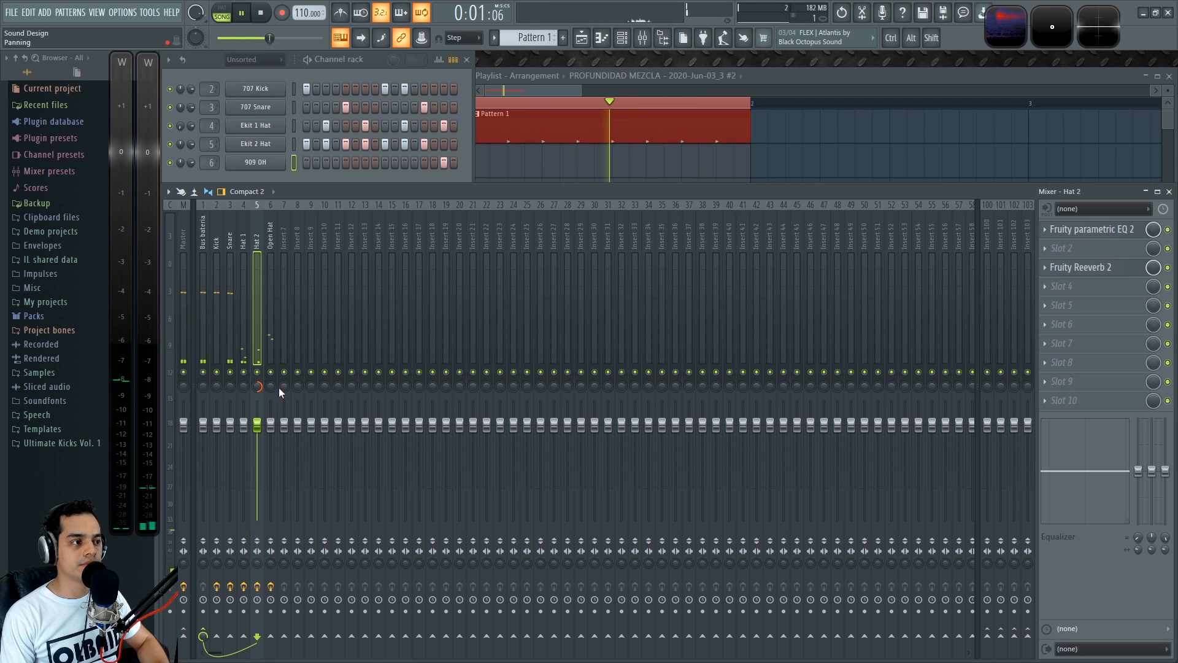
key(space)
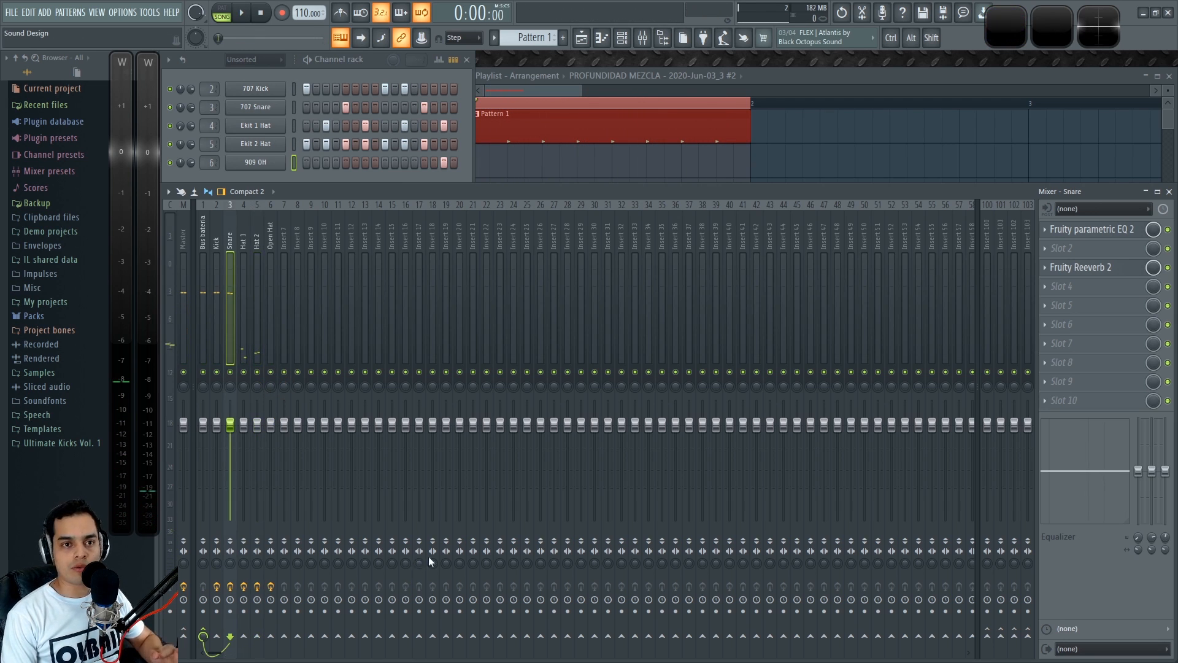
Examine the effect slots of the Snare and hat mixer tracks, finishing on the Snare track.
key(Right)
key(Right)
key(Right)
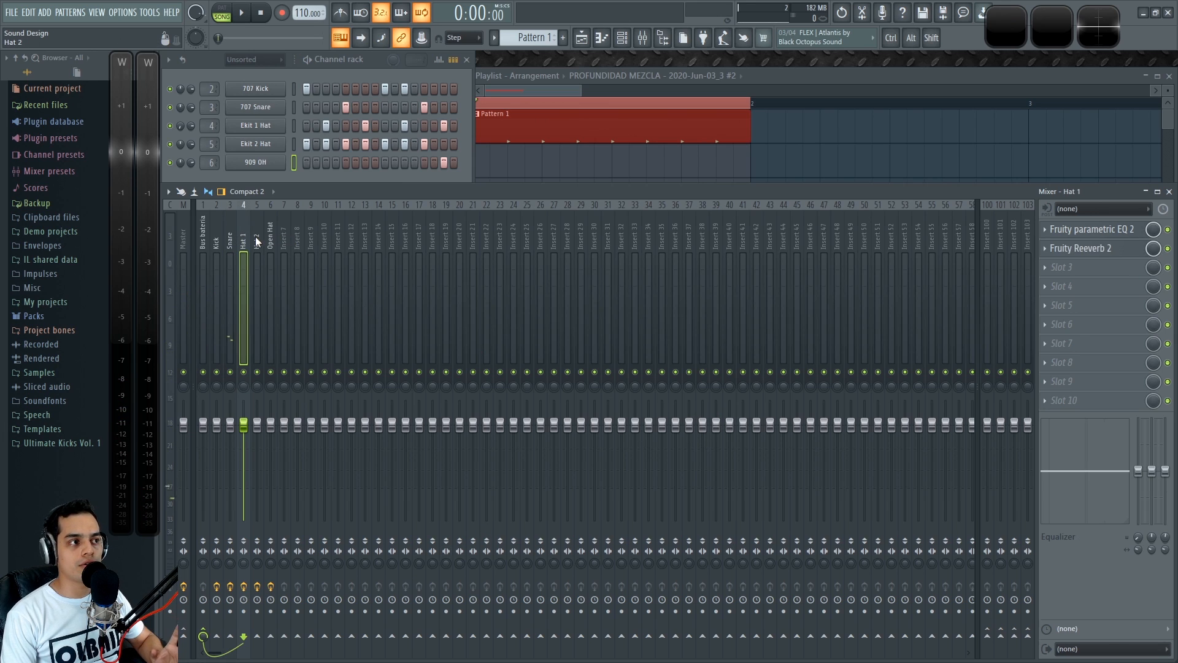
key(Left)
click(230, 240)
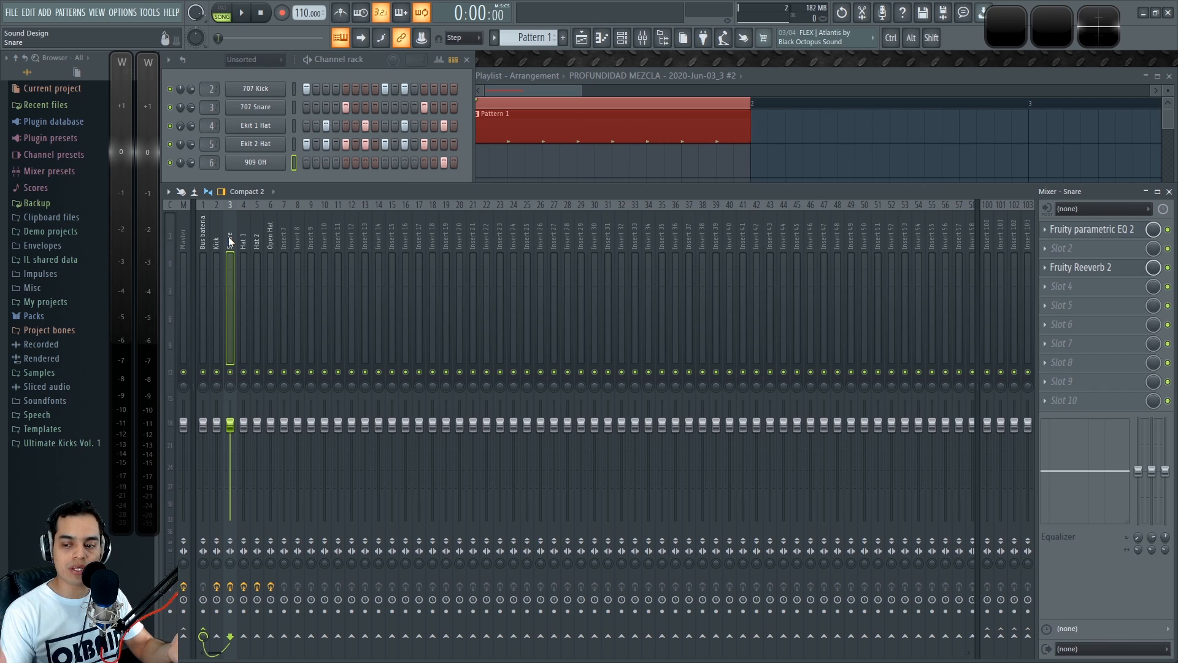
click(240, 236)
click(231, 235)
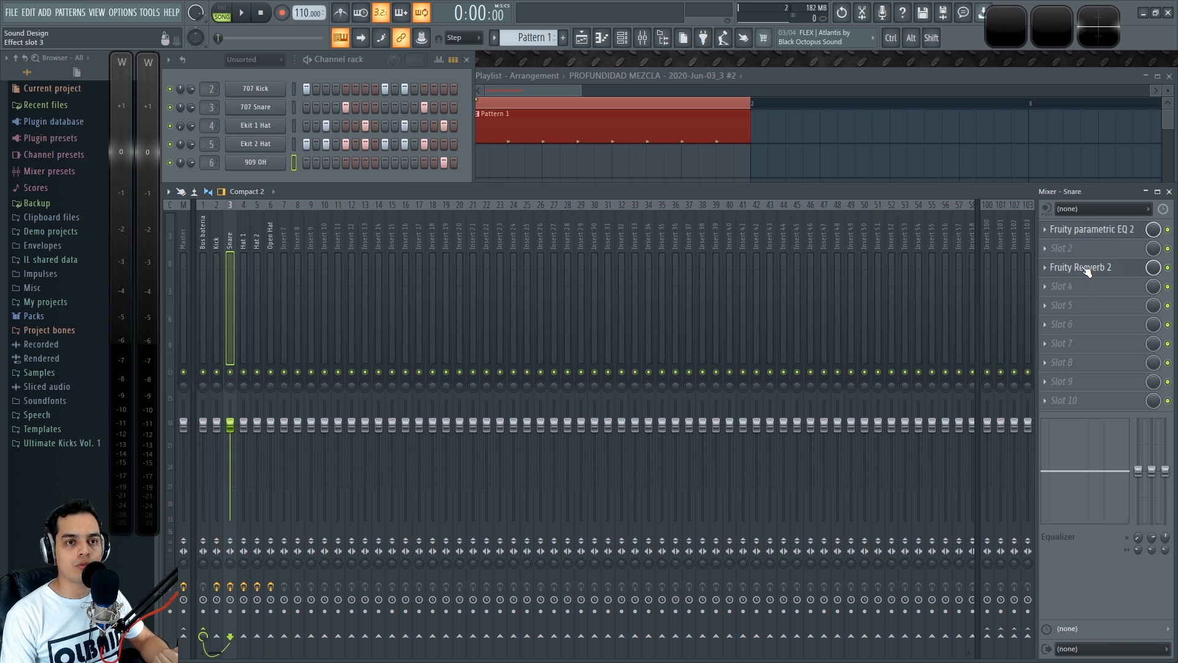
Move the Snare track's Fruity Reeverb 2 down to slot 4 and bypass it.
scroll(1086, 288, up, 1)
scroll(1085, 270, down, 1)
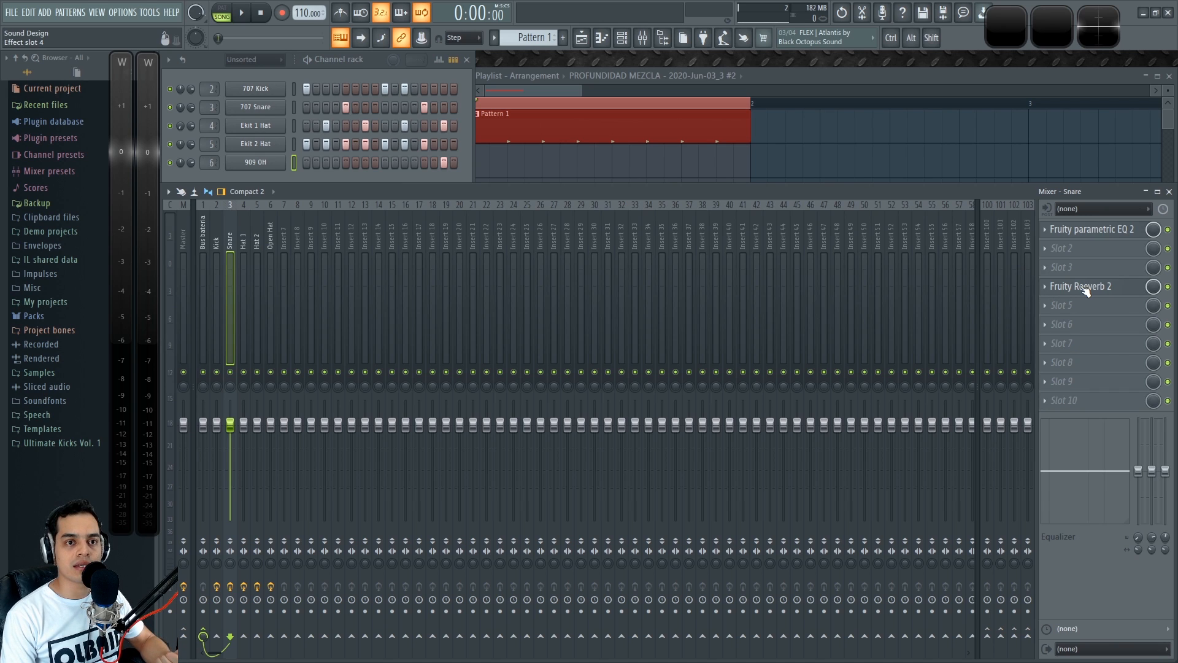
click(1167, 287)
Load Fruity Stereo Enhancer into slot 2 of the Snare mixer track and place its window over the mixer's centre.
click(1048, 254)
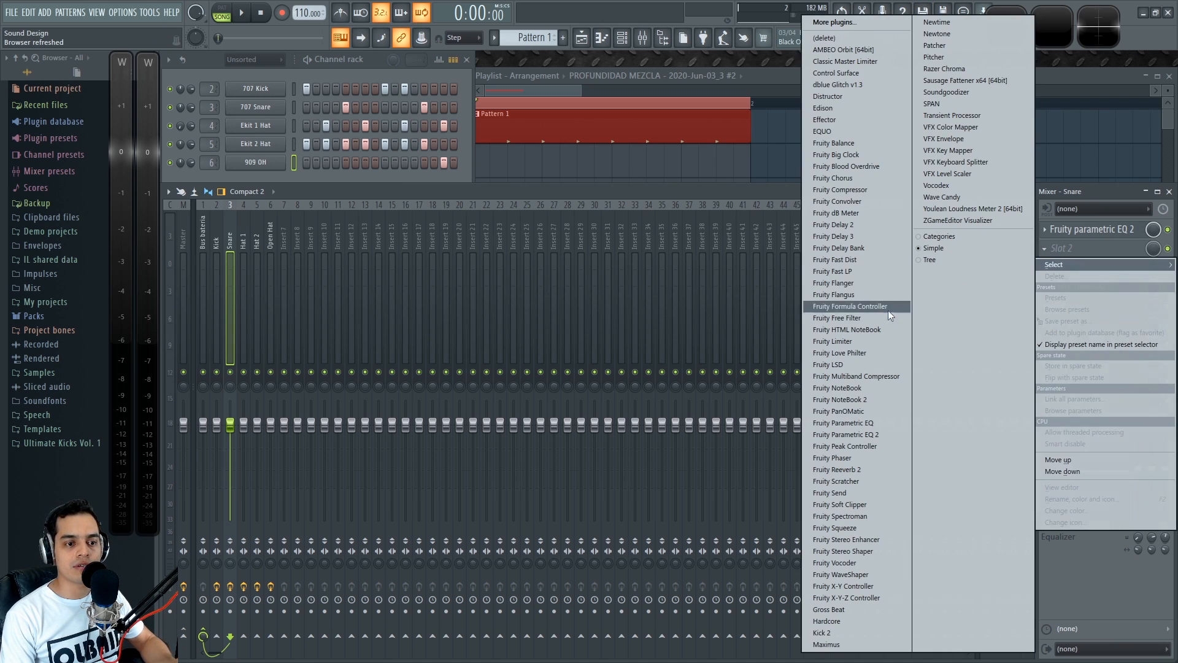
click(879, 540)
drag(326, 131, 657, 226)
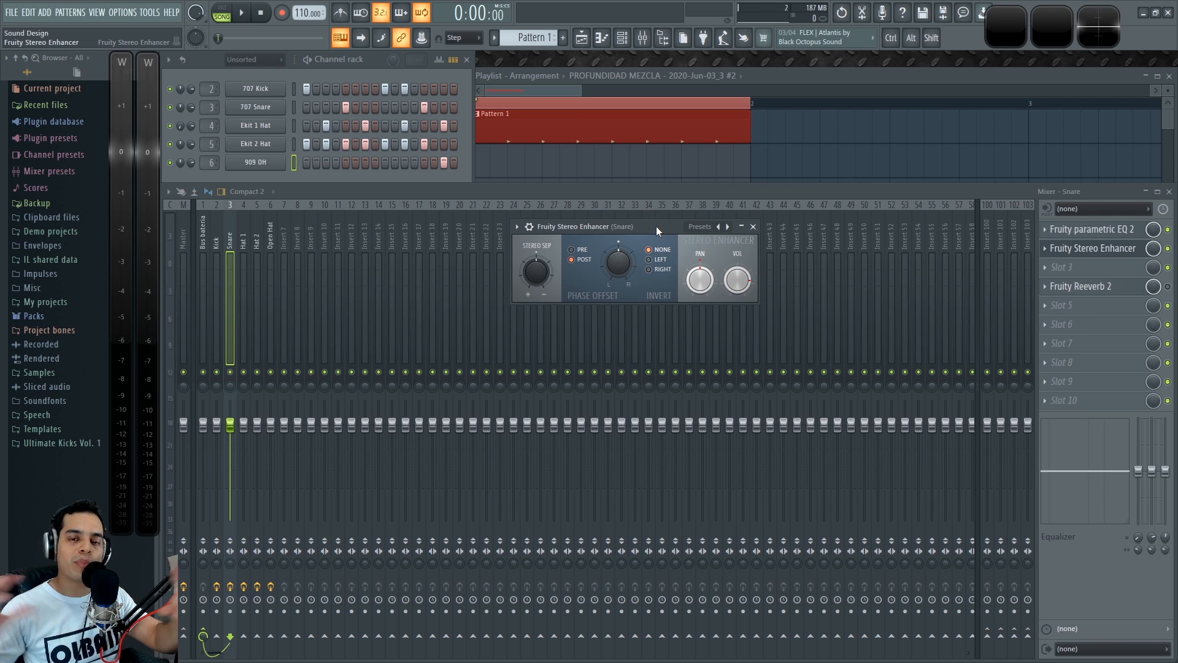
Set the Stereo Enhancer's phase offset to about 10.3 ms right while the pattern plays, and stop playback.
key(space)
drag(618, 262, 617, 256)
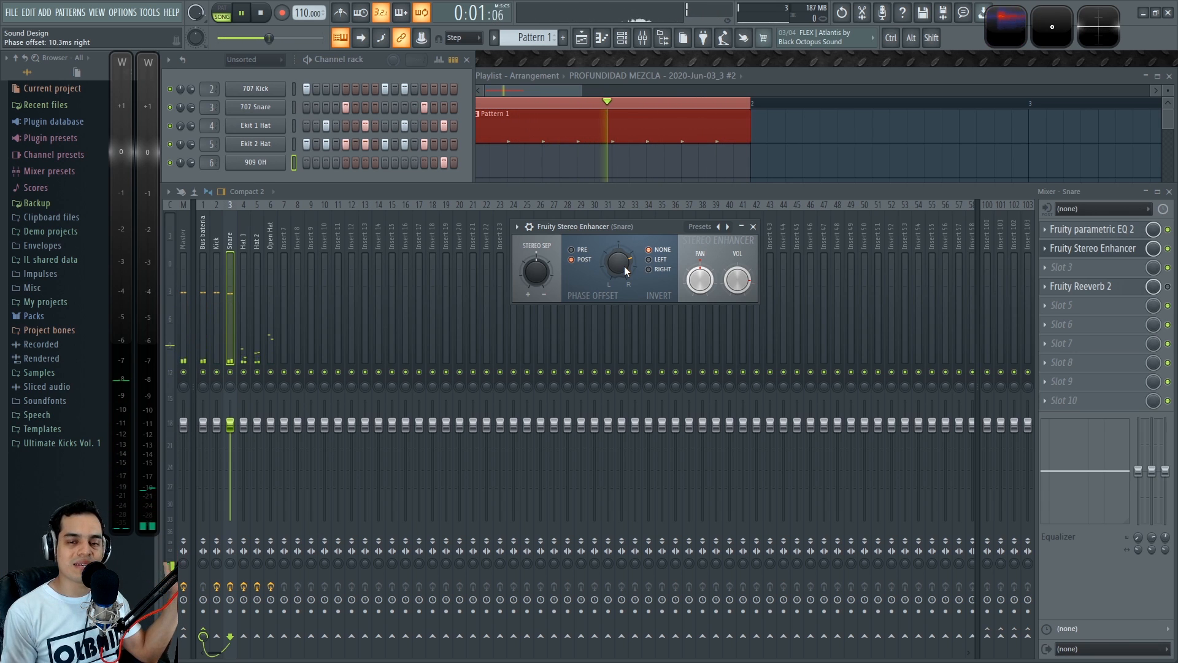
key(space)
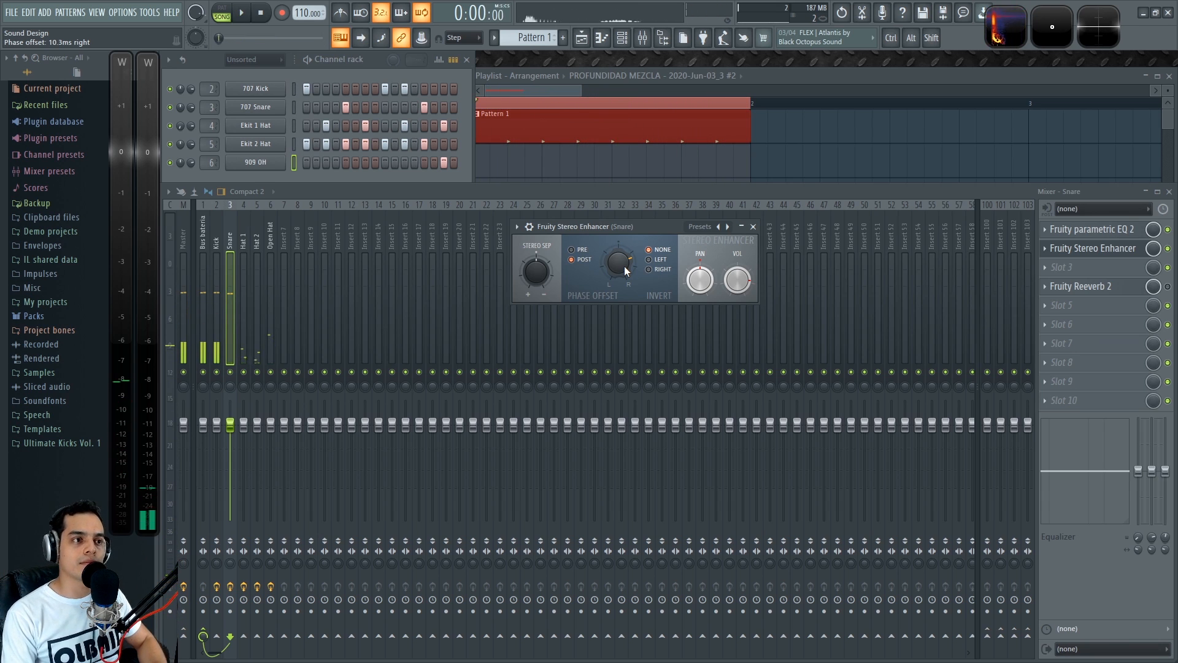
Close the Stereo Enhancer and play the pattern with the Snare's Fruity Reeverb 2 enabled again.
click(754, 227)
key(space)
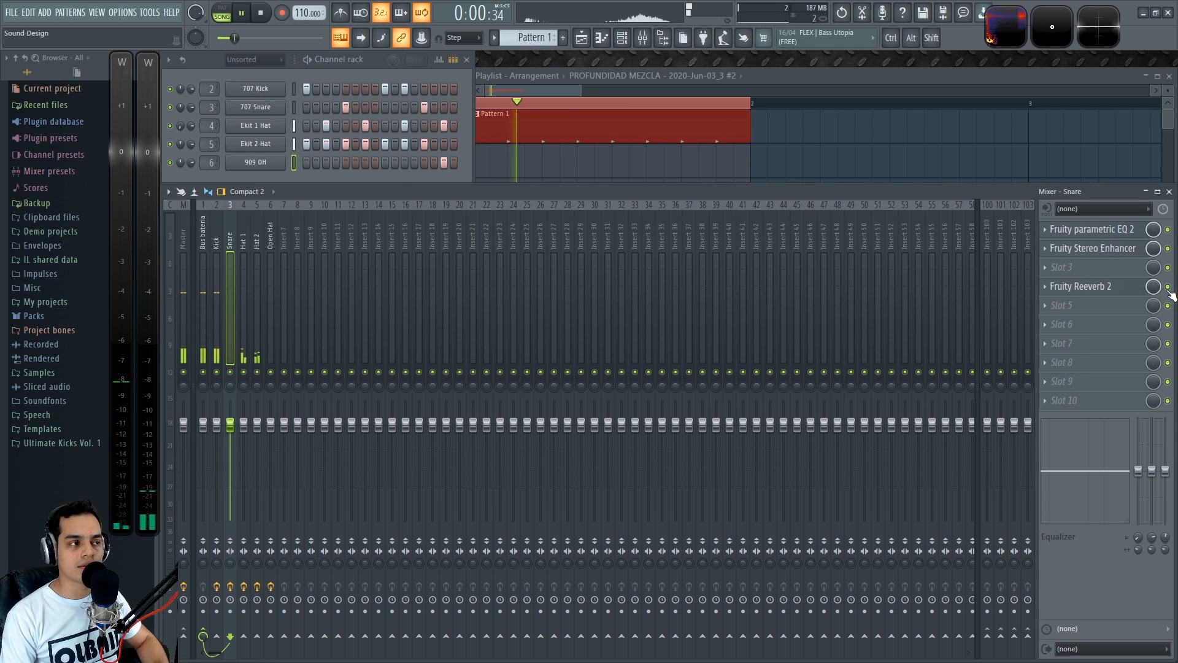
key(space)
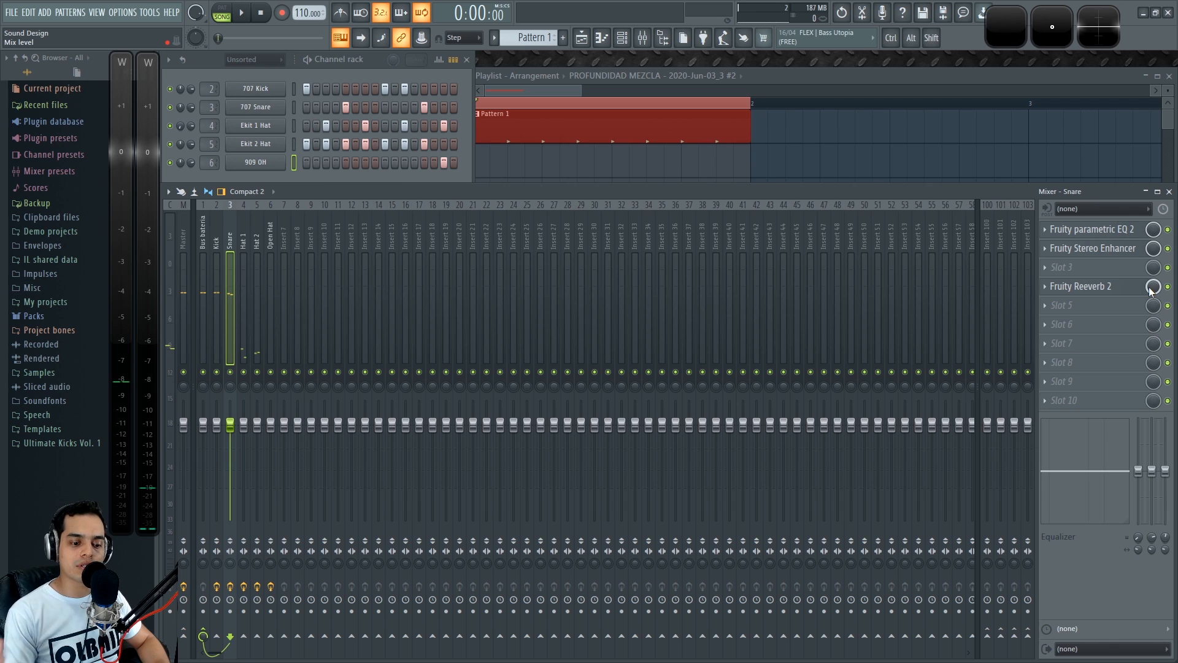